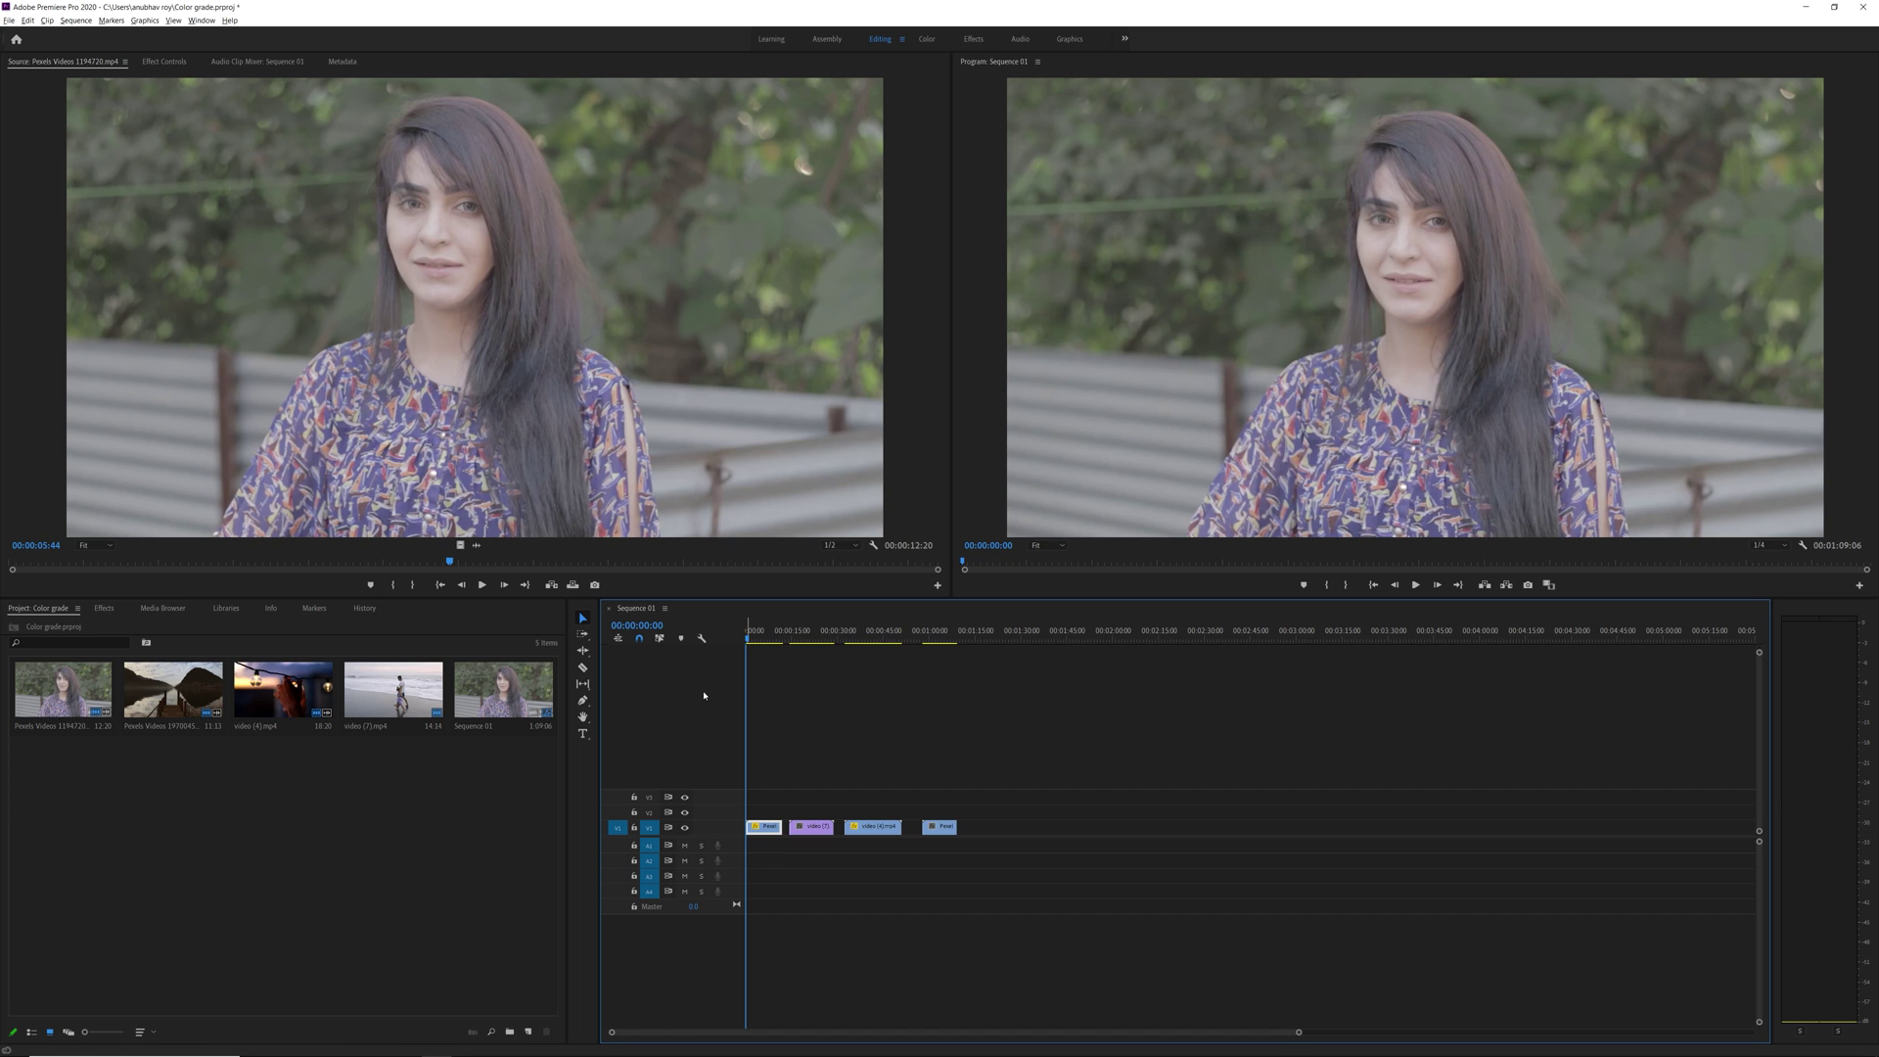
Create a new adjustment layer in the project with the default settings
{"action": "right_click", "coordinate": [385, 825]}
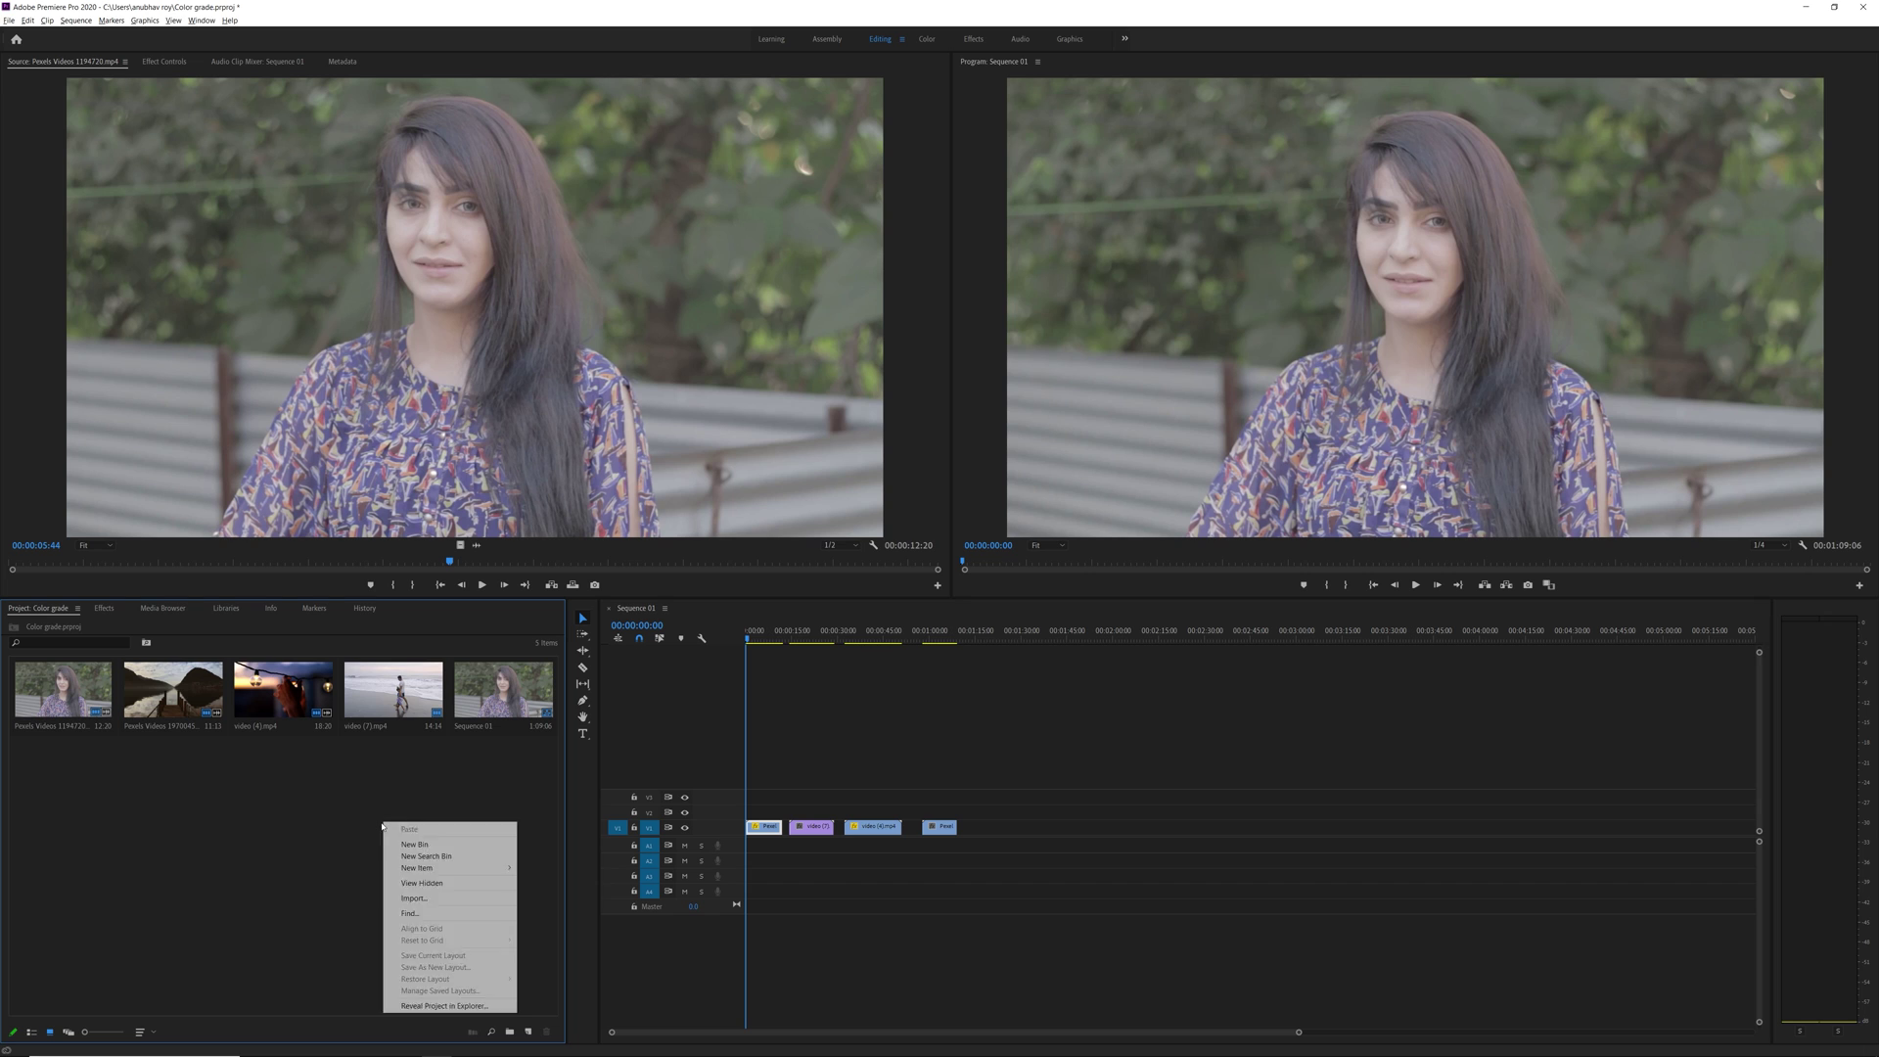
{"action": "mouse_move", "coordinate": [469, 868]}
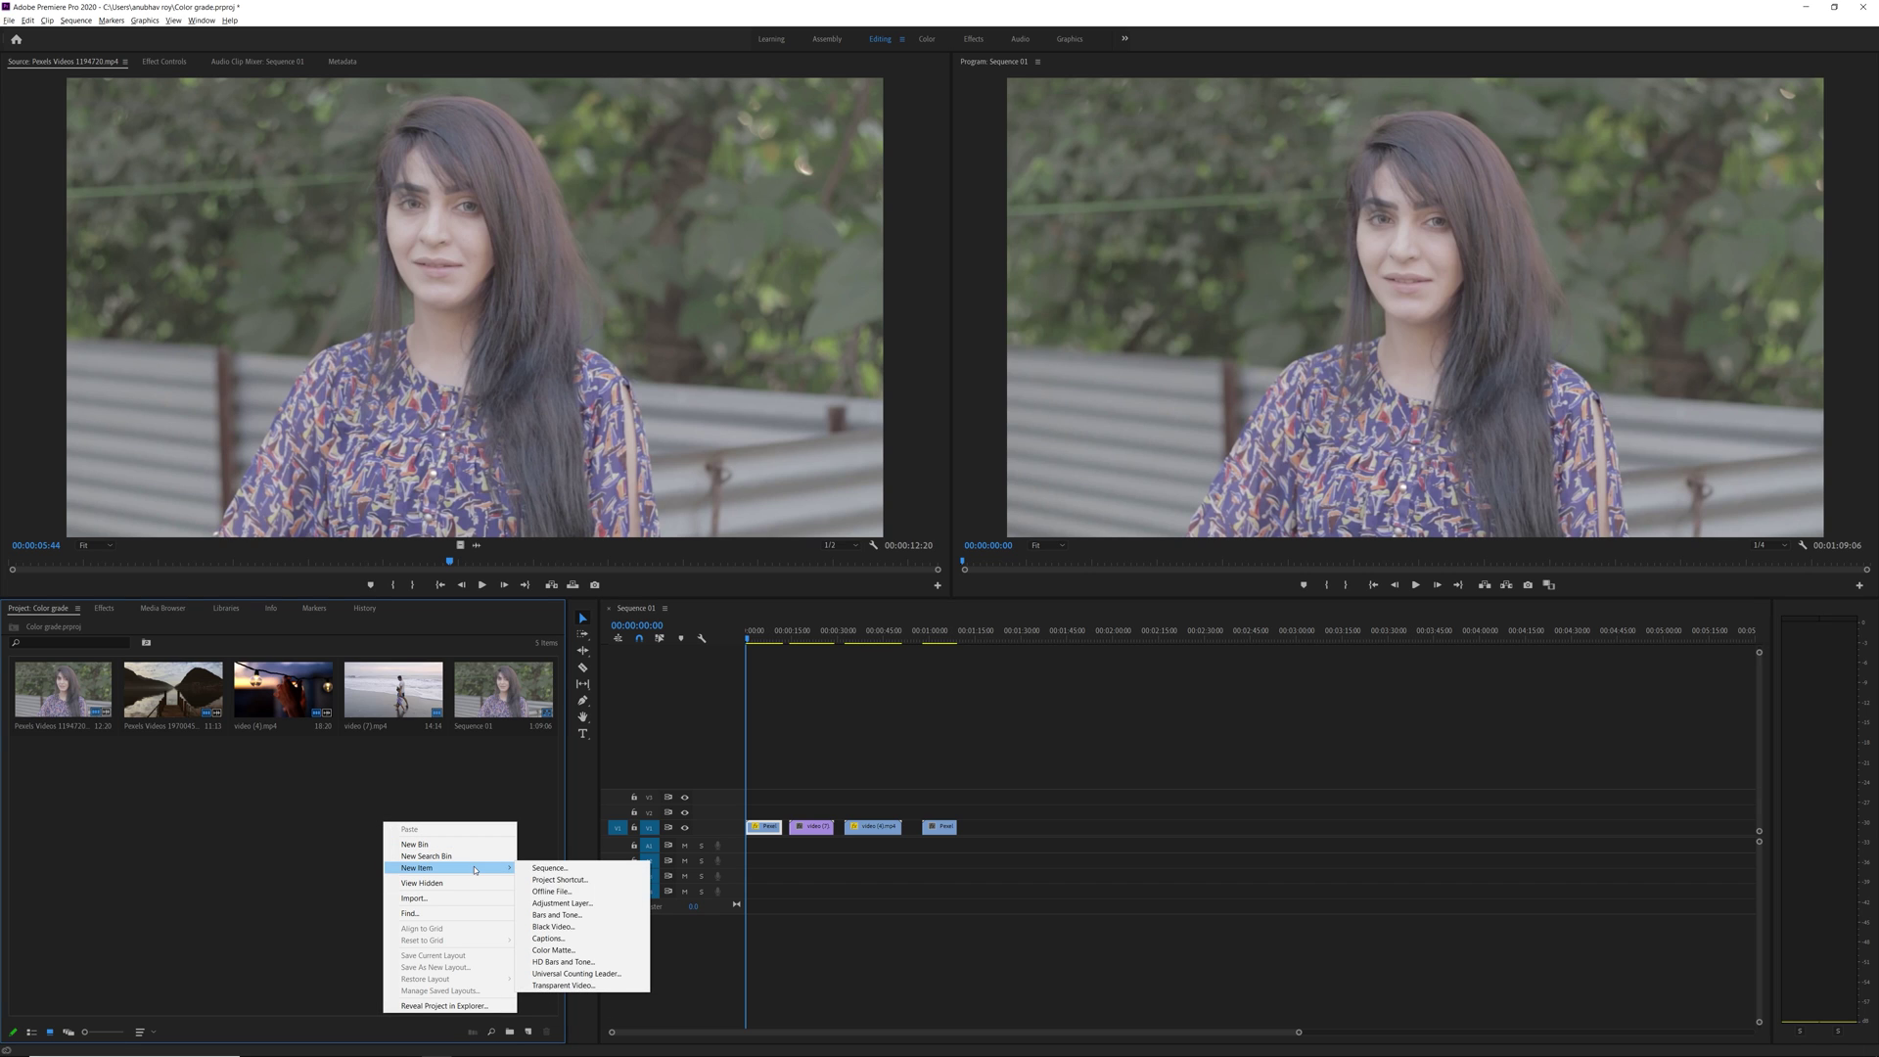
{"action": "left_click", "coordinate": [561, 904]}
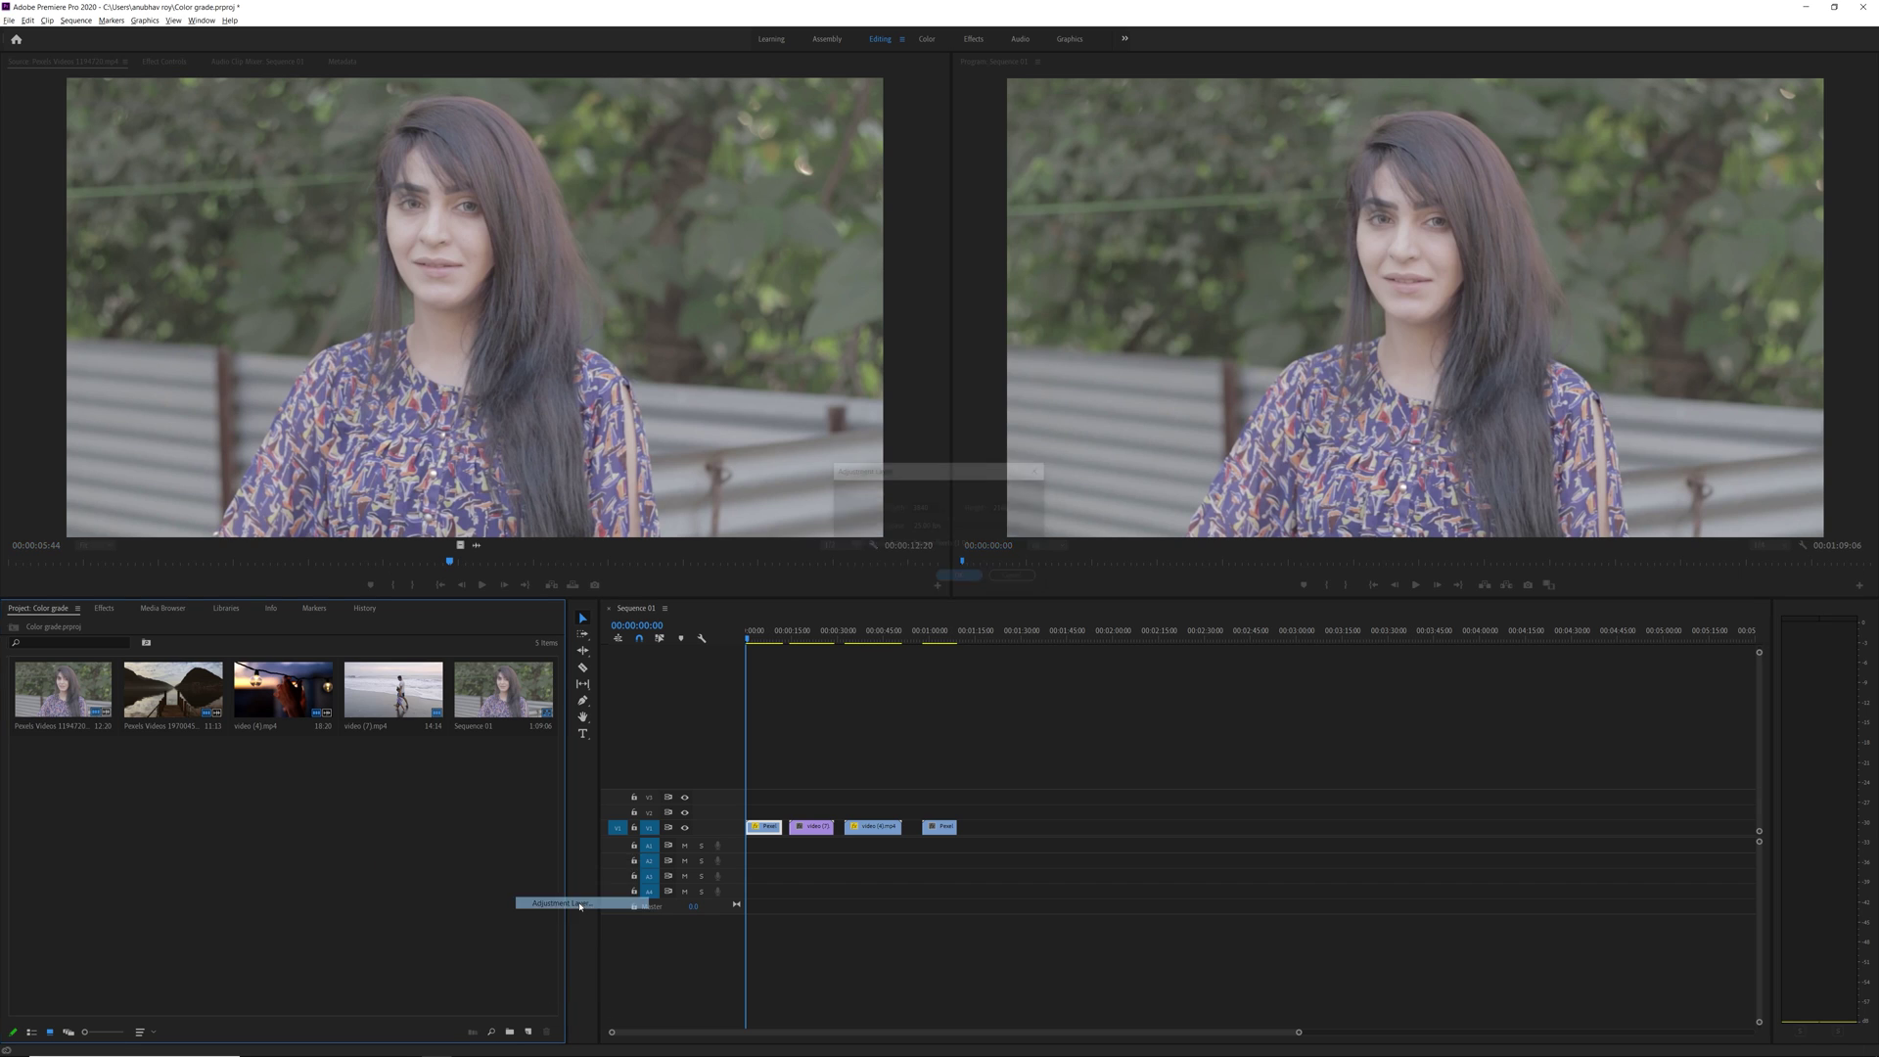
{"action": "left_click", "coordinate": [958, 578]}
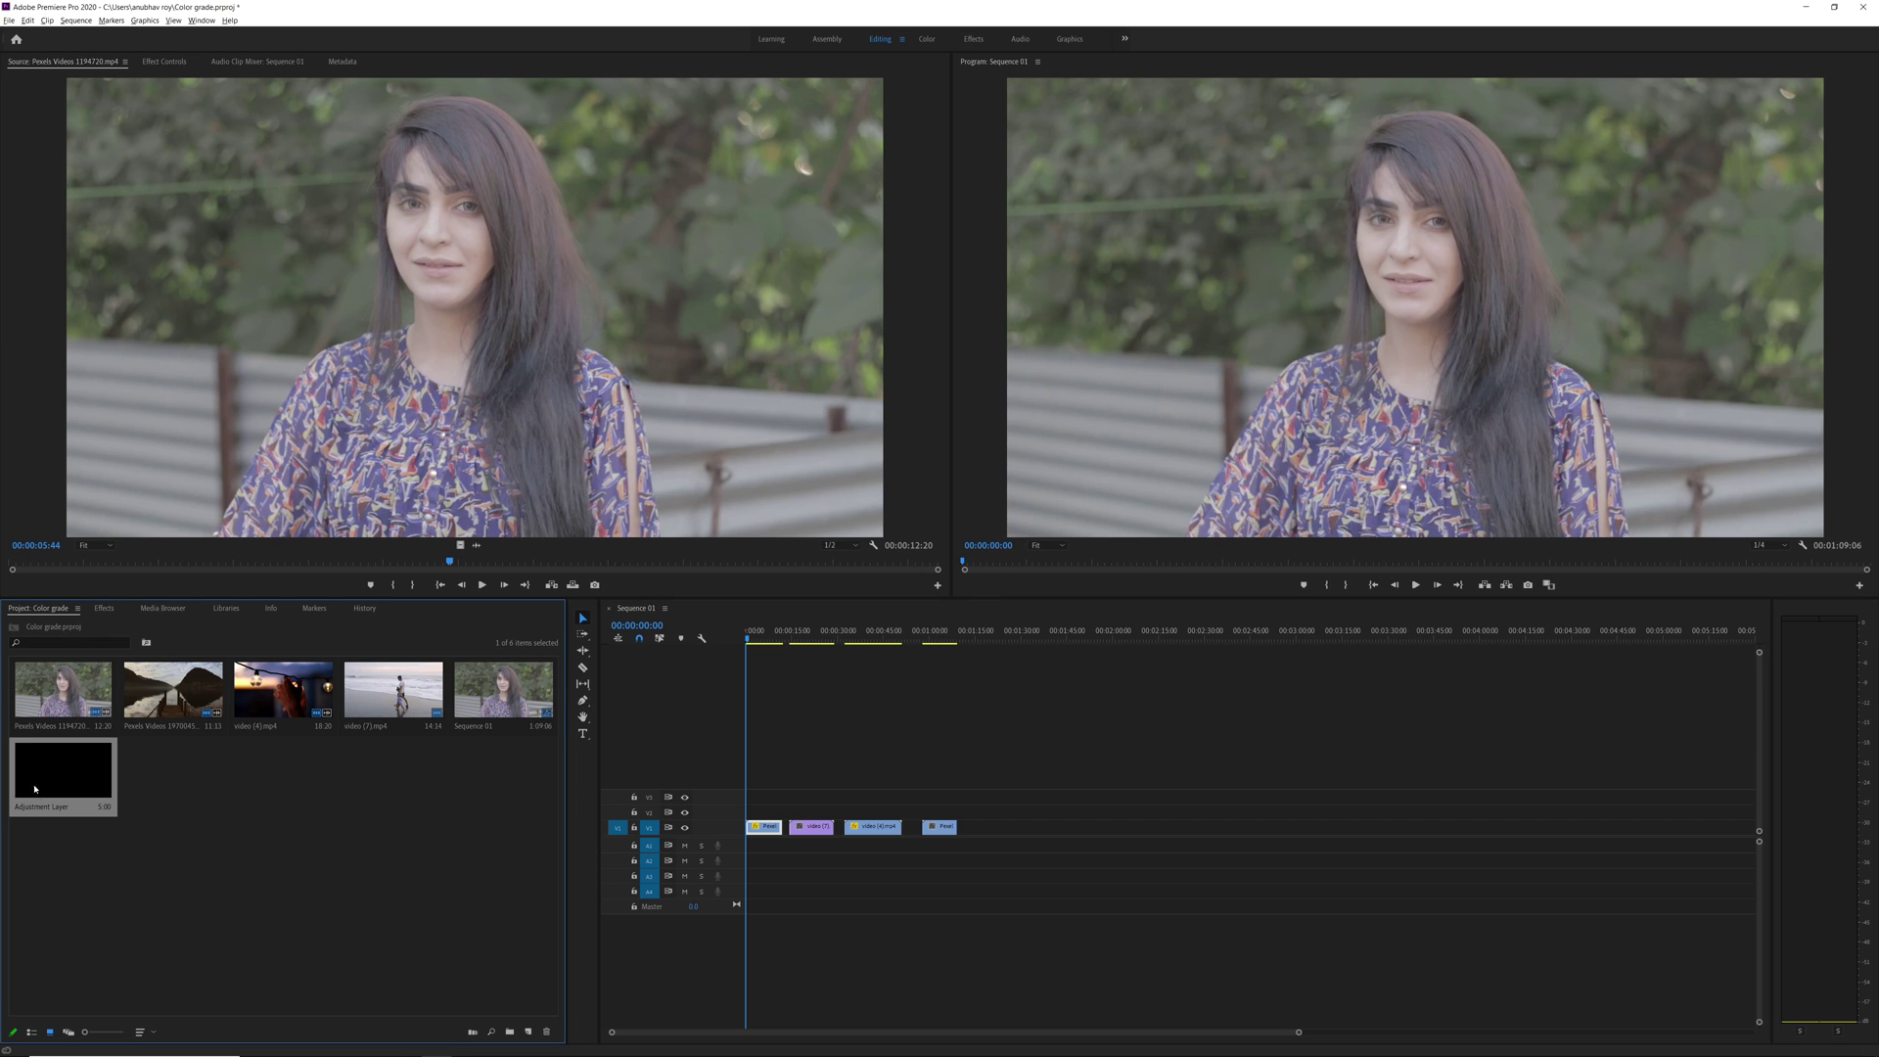
Place the adjustment layer on V4 at the sequence start and extend it to the end of the last clip
{"action": "left_click_drag", "start_coordinate": [206, 894], "coordinate": [752, 783]}
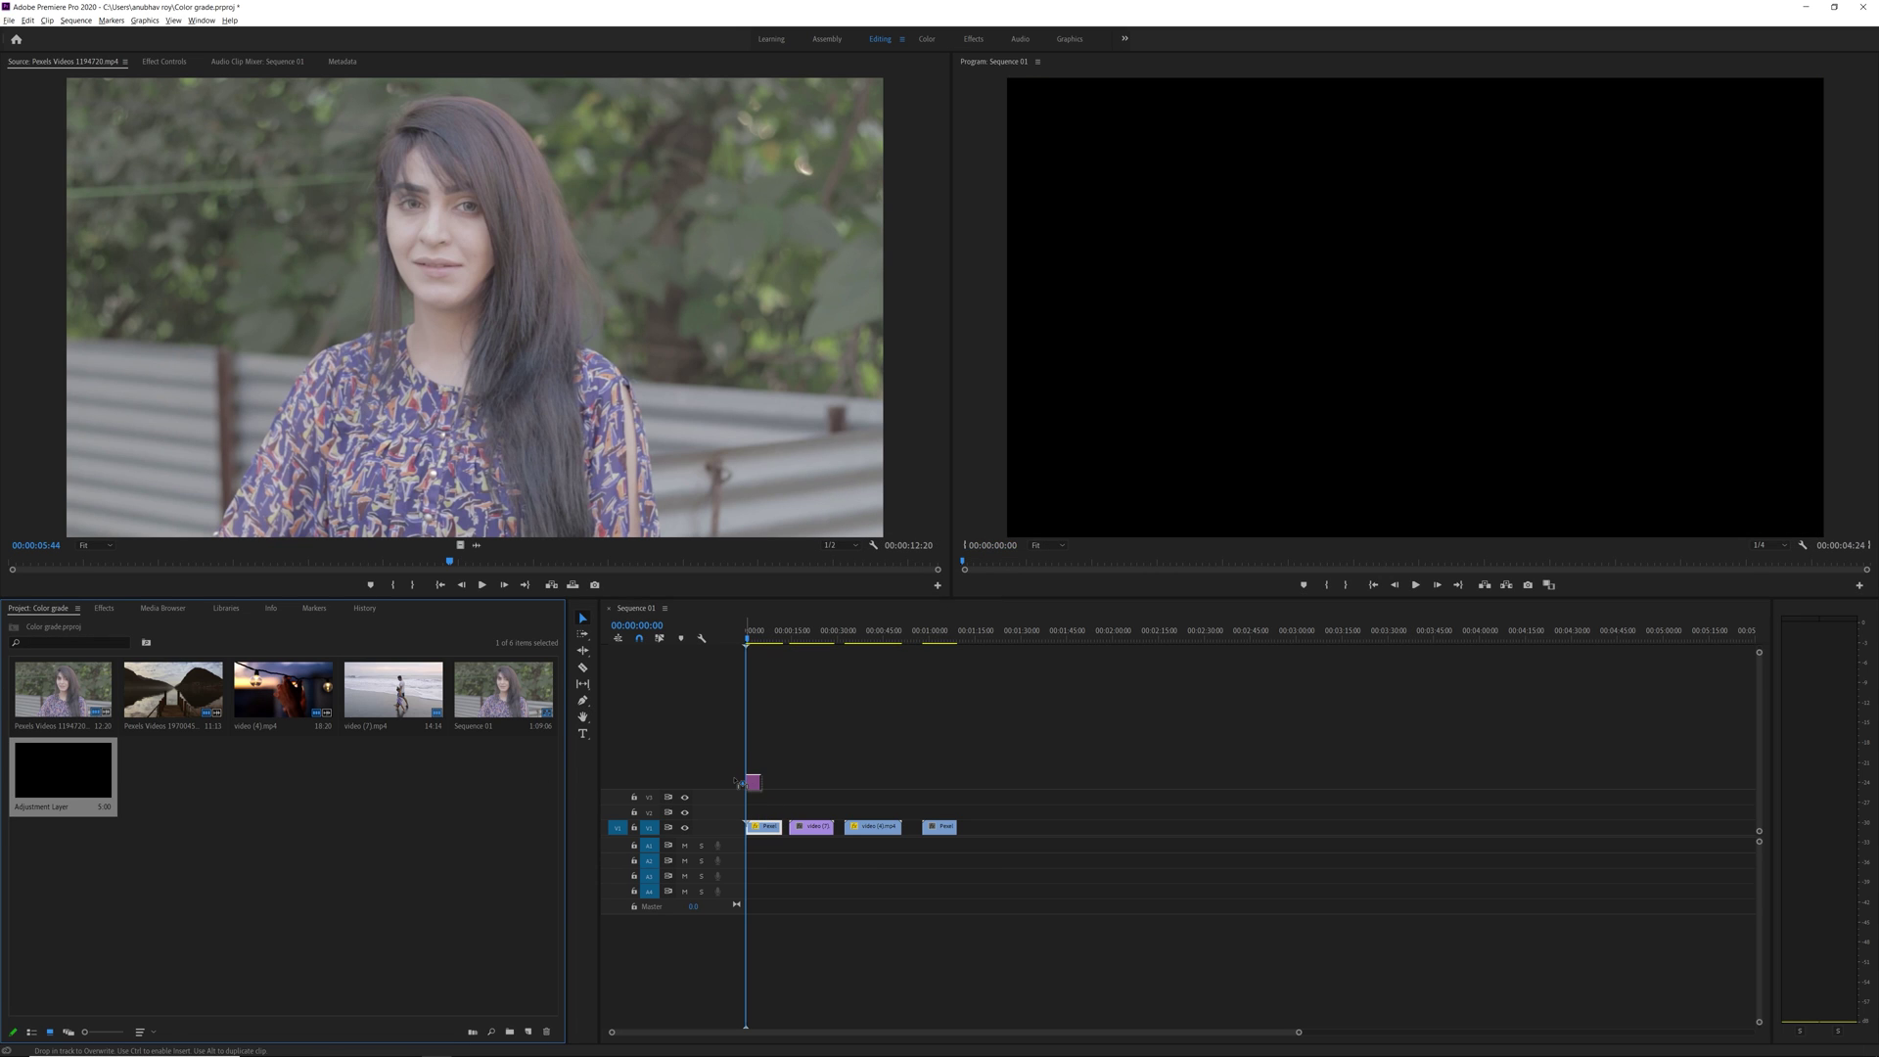
{"action": "left_click", "coordinate": [754, 783]}
{"action": "left_click_drag", "start_coordinate": [758, 782], "coordinate": [955, 780]}
{"action": "left_click_drag", "start_coordinate": [800, 636], "coordinate": [841, 636]}
{"action": "key", "text": "Home"}
{"action": "left_click", "coordinate": [794, 795]}
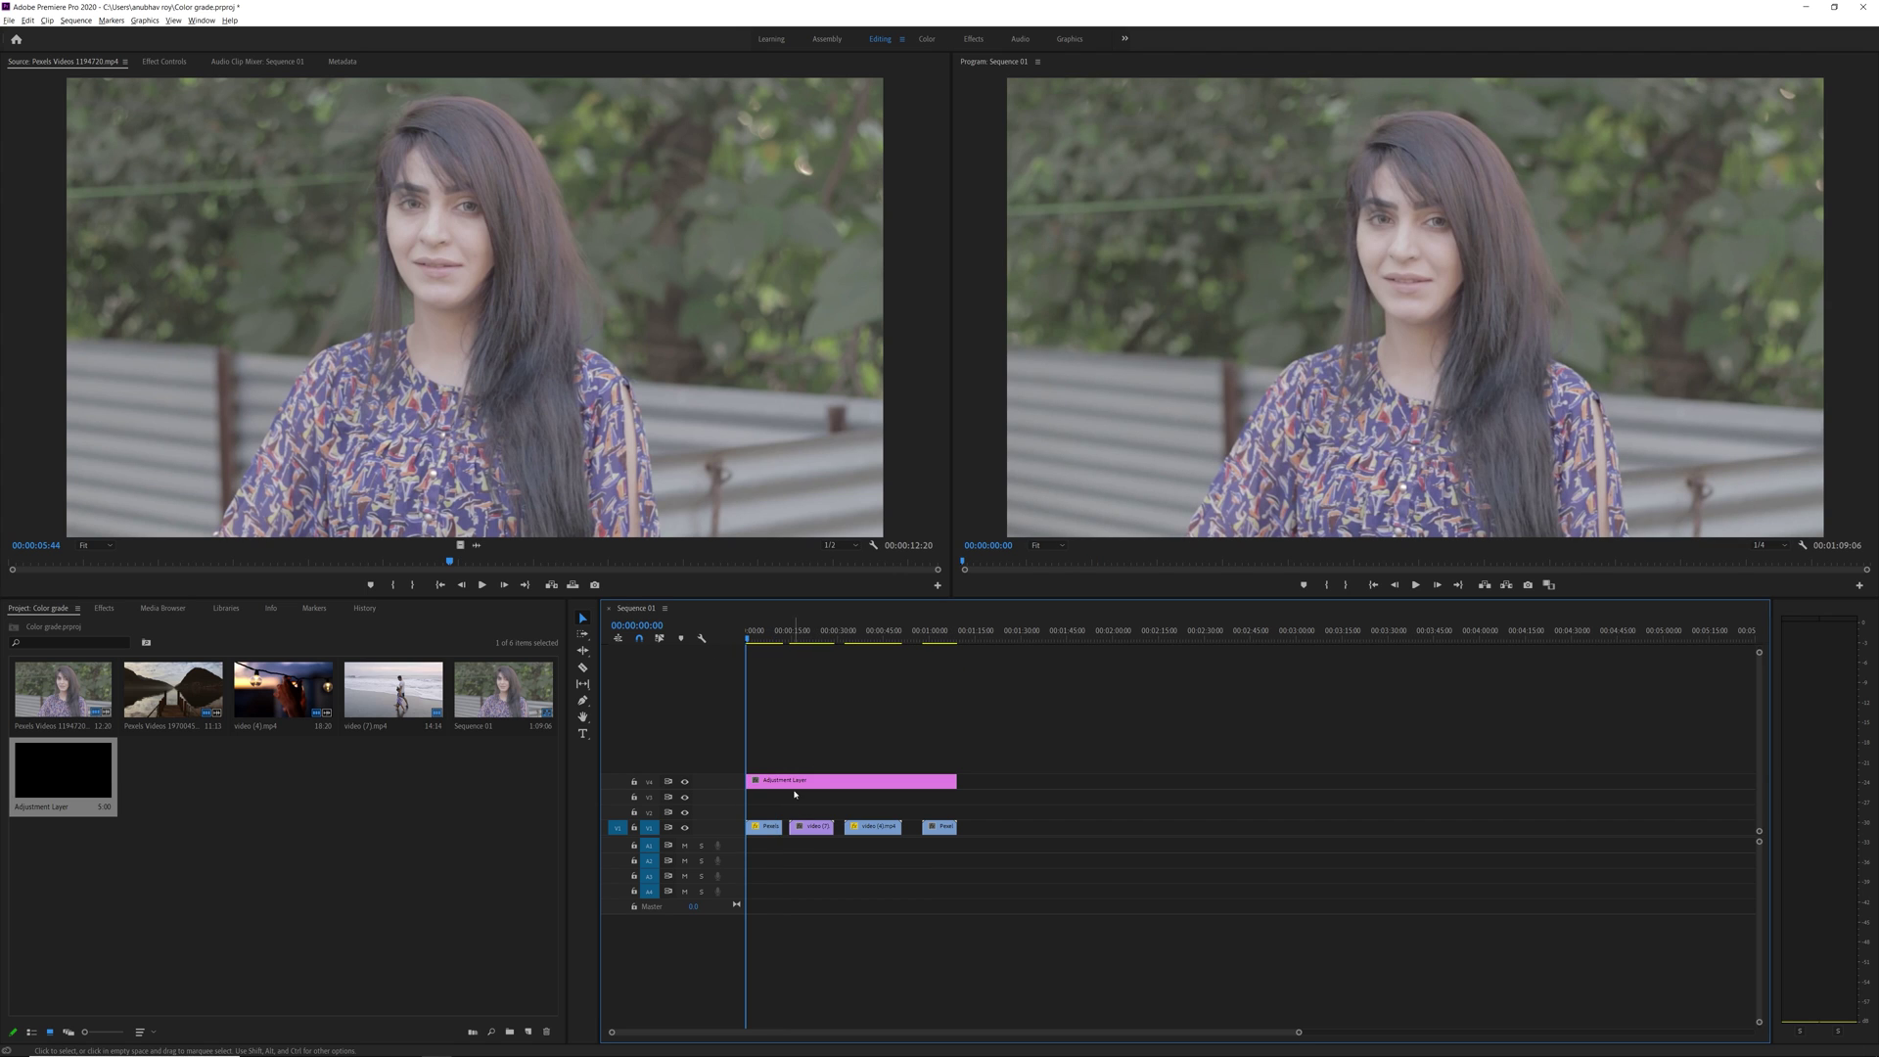
{"action": "left_click", "coordinate": [785, 784]}
{"action": "left_click", "coordinate": [766, 828]}
{"action": "left_click", "coordinate": [811, 827]}
{"action": "left_click", "coordinate": [872, 827]}
{"action": "left_click", "coordinate": [934, 827]}
{"action": "left_click", "coordinate": [913, 810]}
{"action": "left_click", "coordinate": [767, 827]}
{"action": "left_click", "coordinate": [811, 827]}
{"action": "left_click", "coordinate": [860, 828]}
{"action": "left_click", "coordinate": [939, 827]}
{"action": "left_click", "coordinate": [937, 843]}
Select the adjustment layer, switch to the Color workspace and show its Lumetri Color controls with all sections collapsed
{"action": "left_click", "coordinate": [807, 783]}
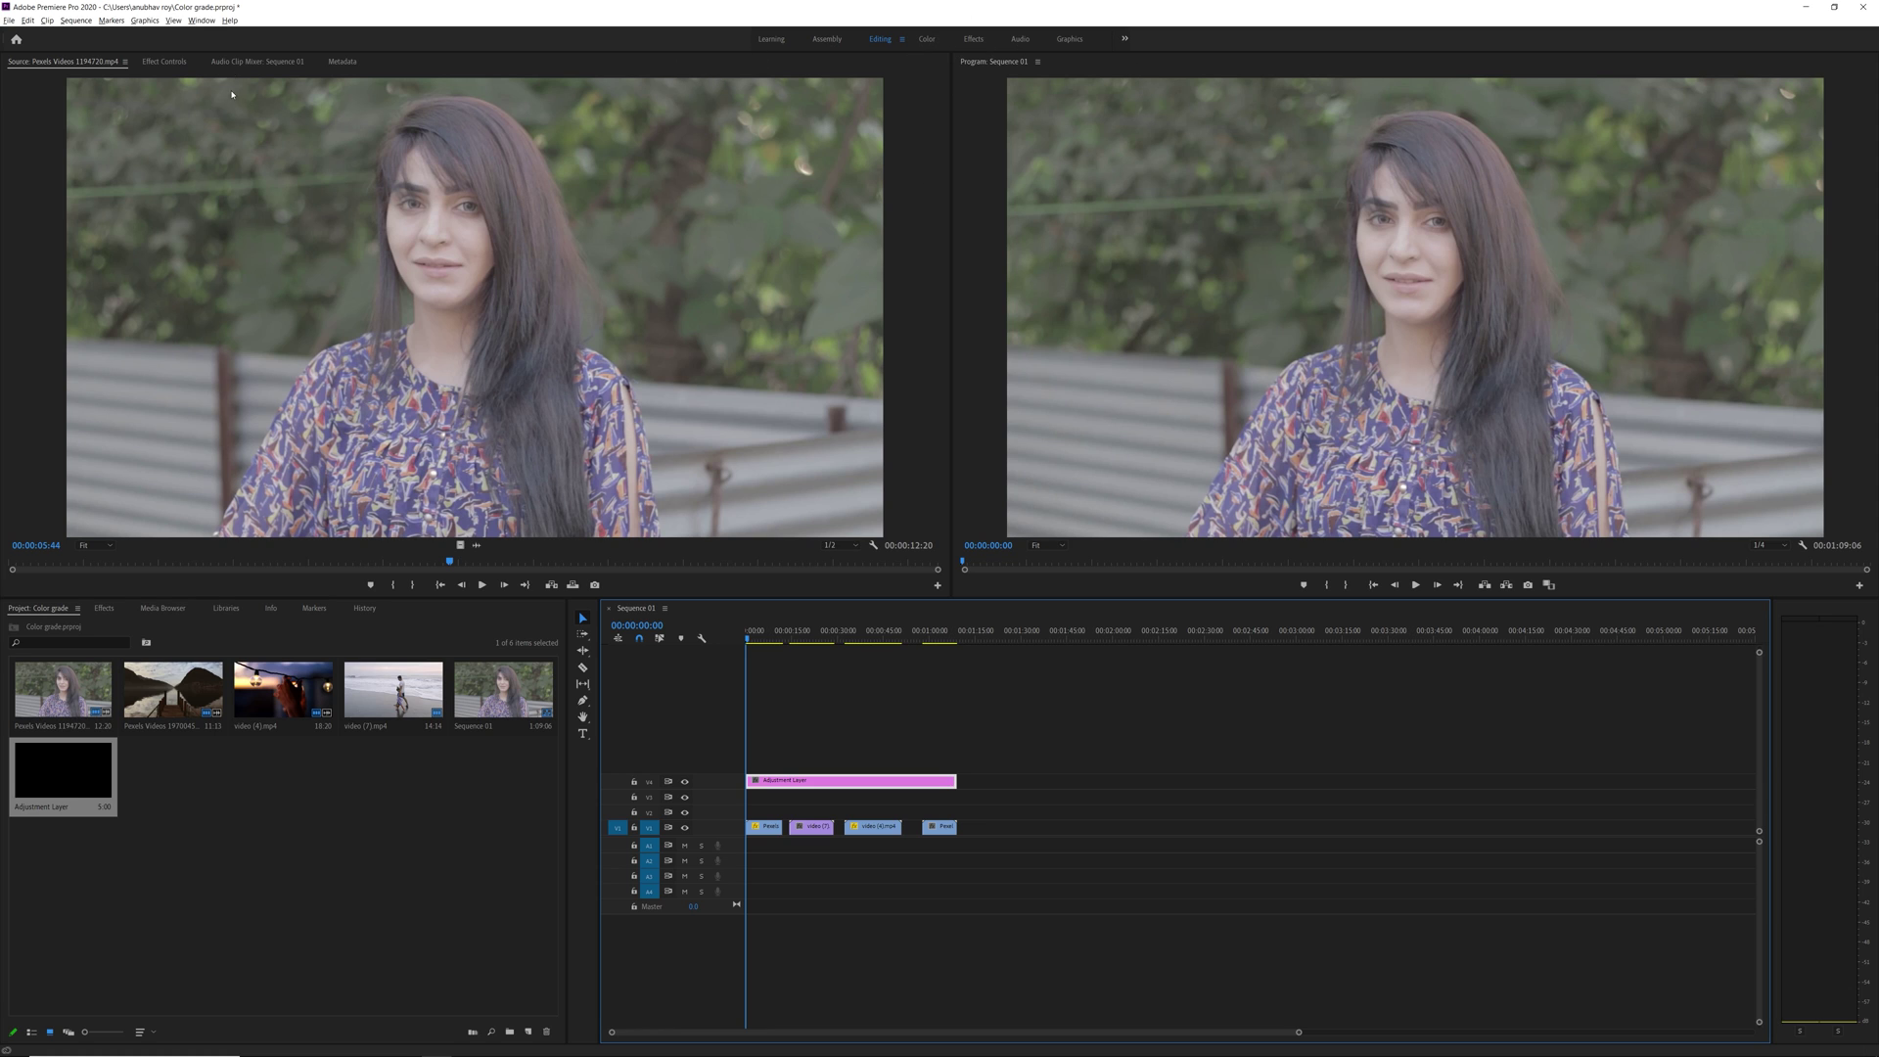
{"action": "left_click", "coordinate": [201, 21]}
{"action": "mouse_move", "coordinate": [309, 34]}
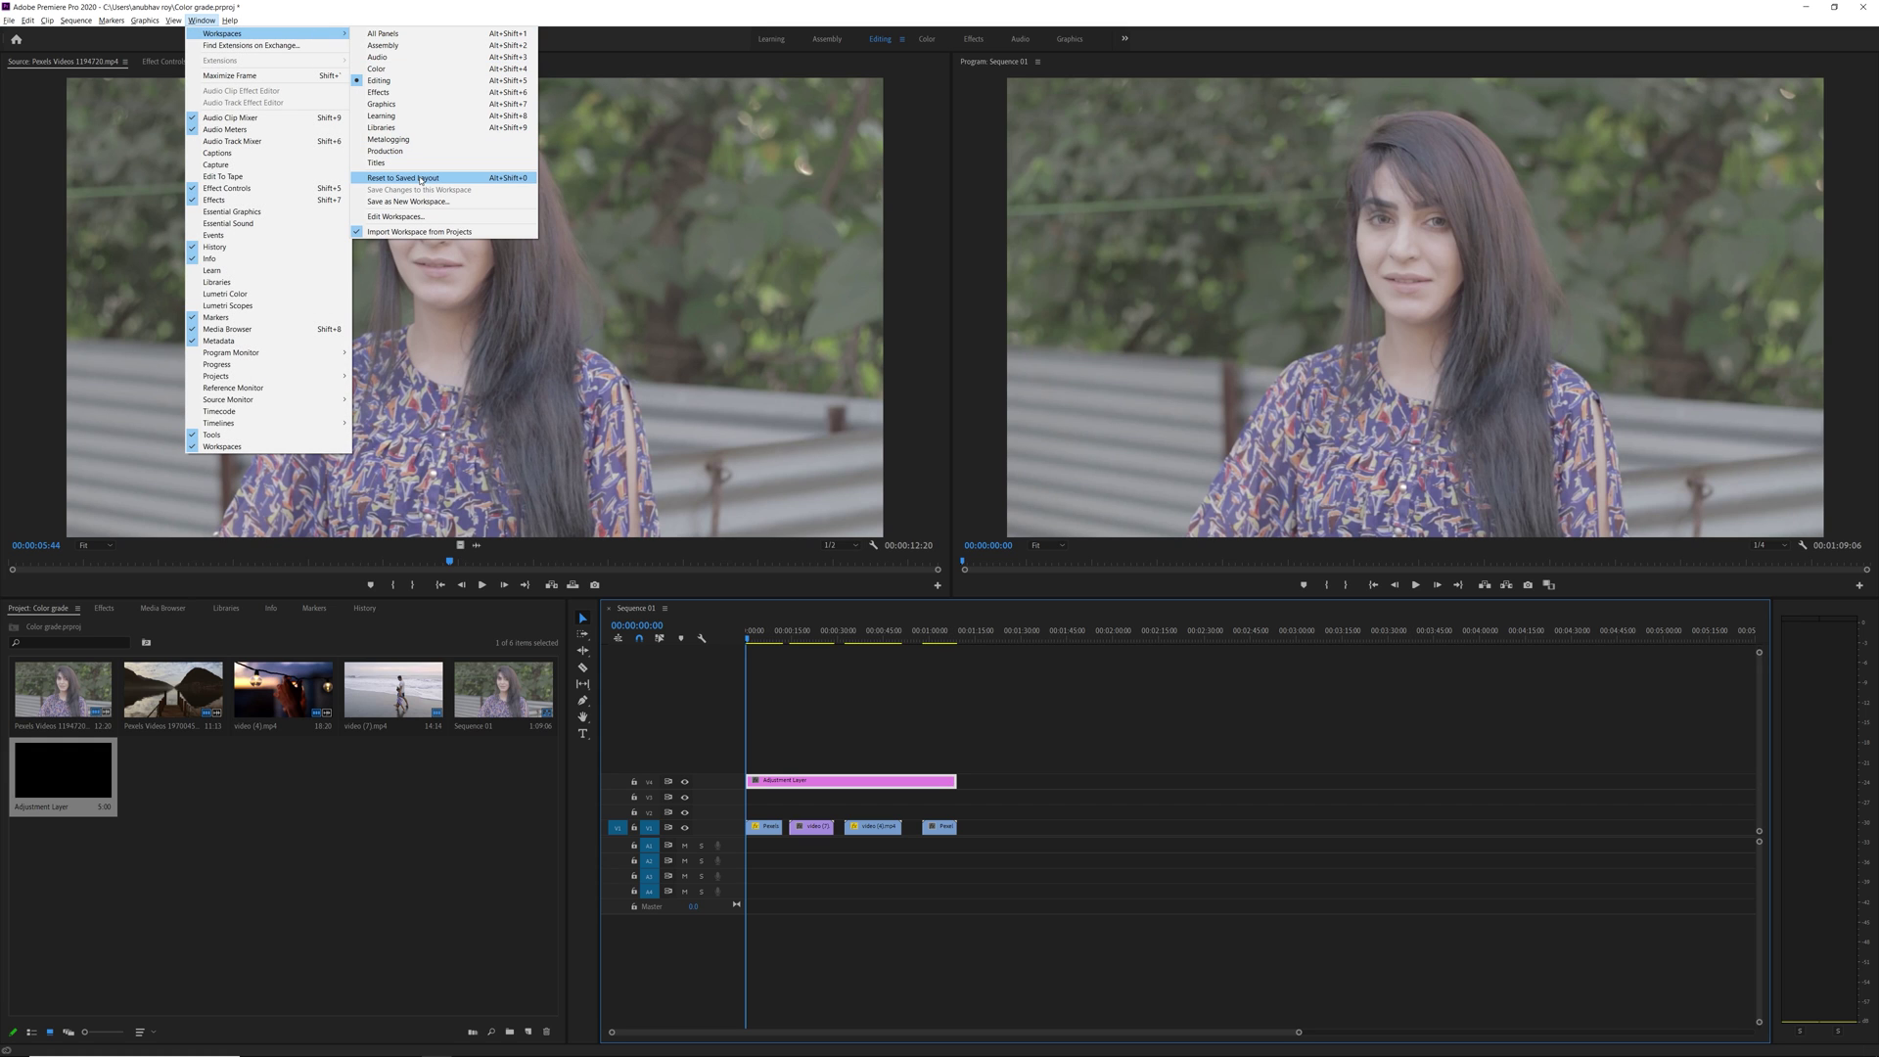
{"action": "left_click", "coordinate": [221, 807]}
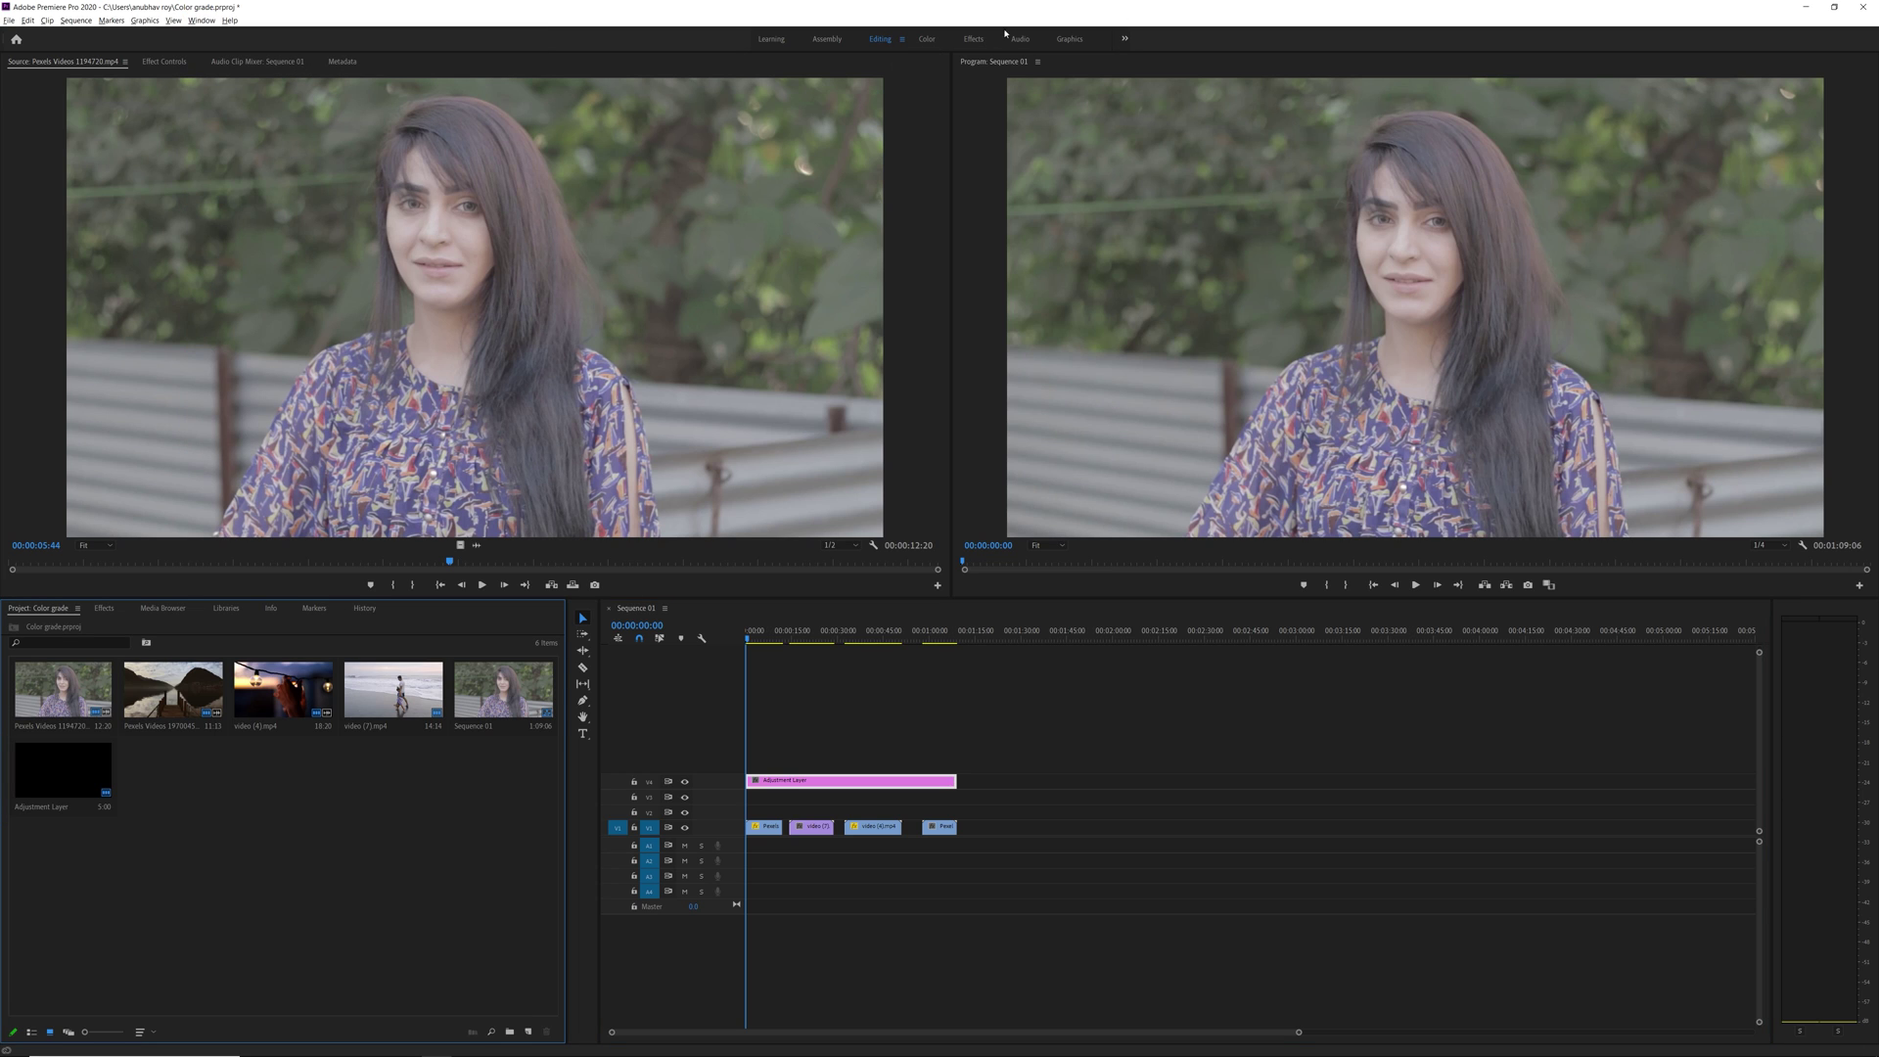
{"action": "left_click", "coordinate": [927, 39]}
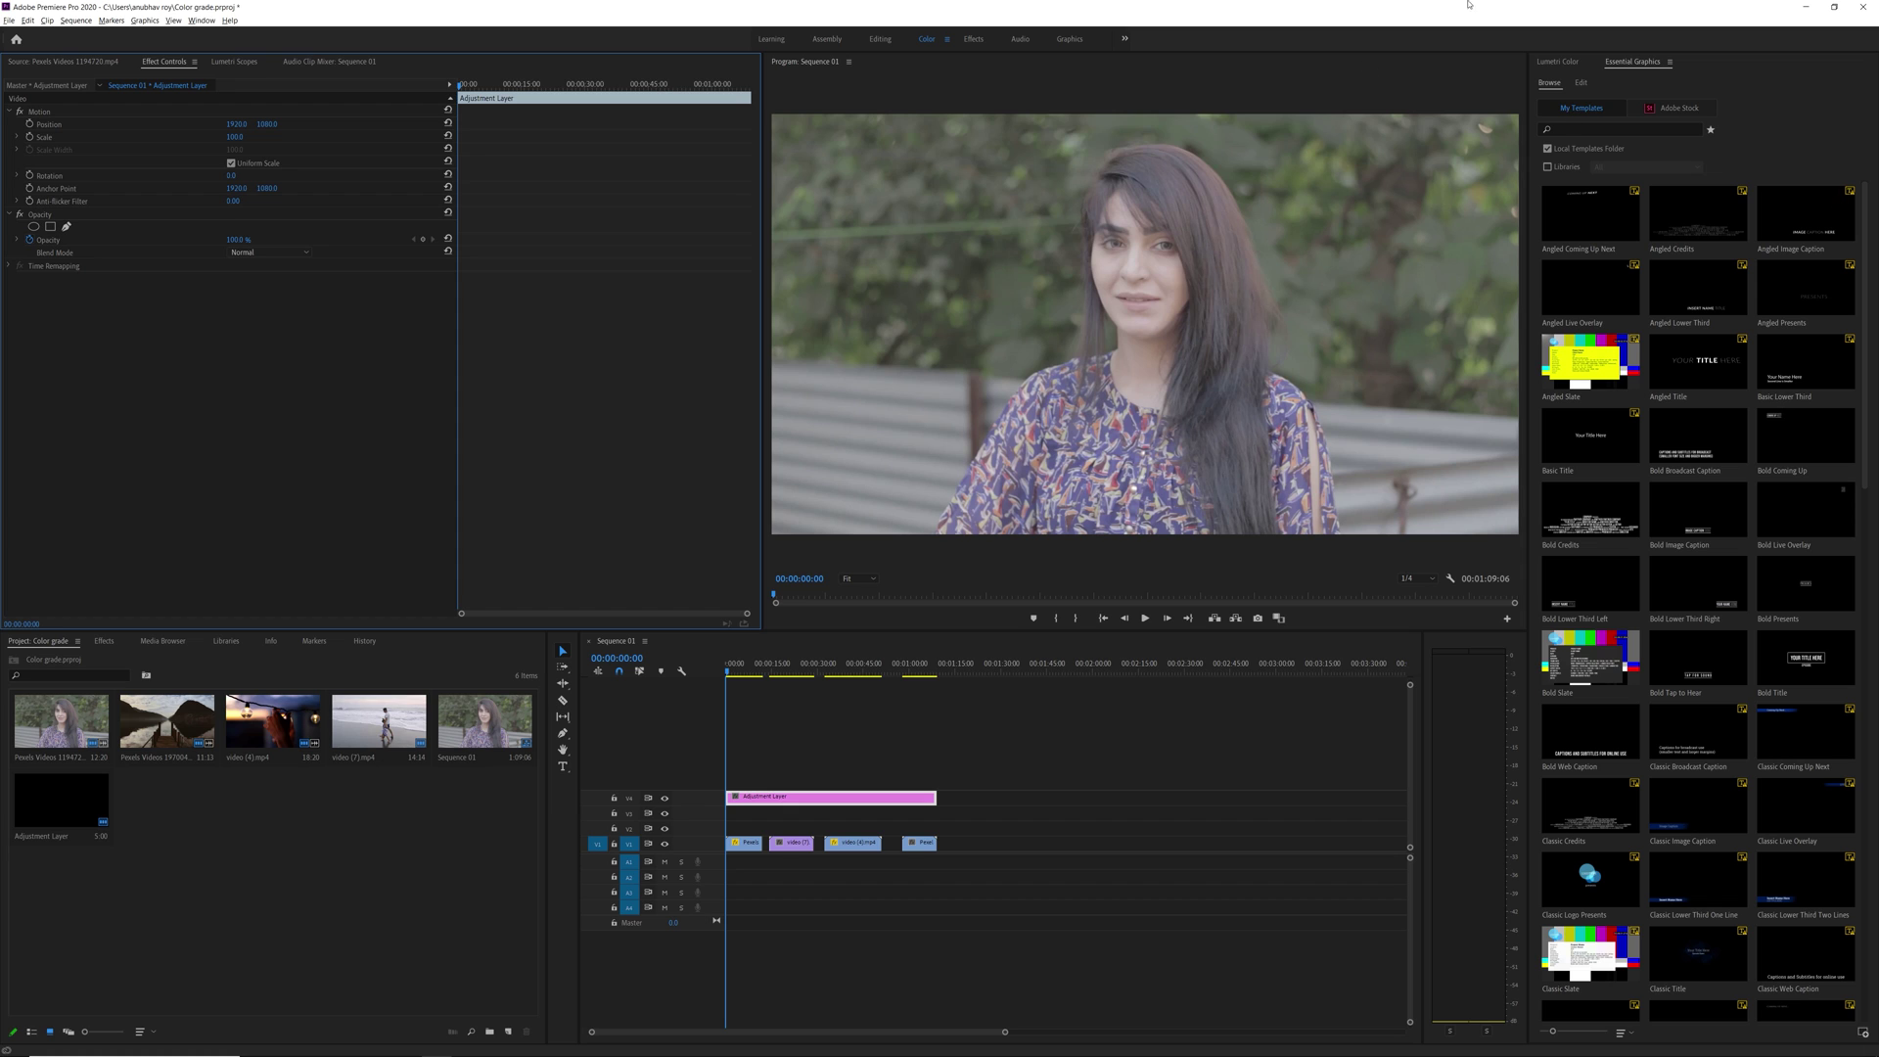
{"action": "left_click", "coordinate": [1554, 61]}
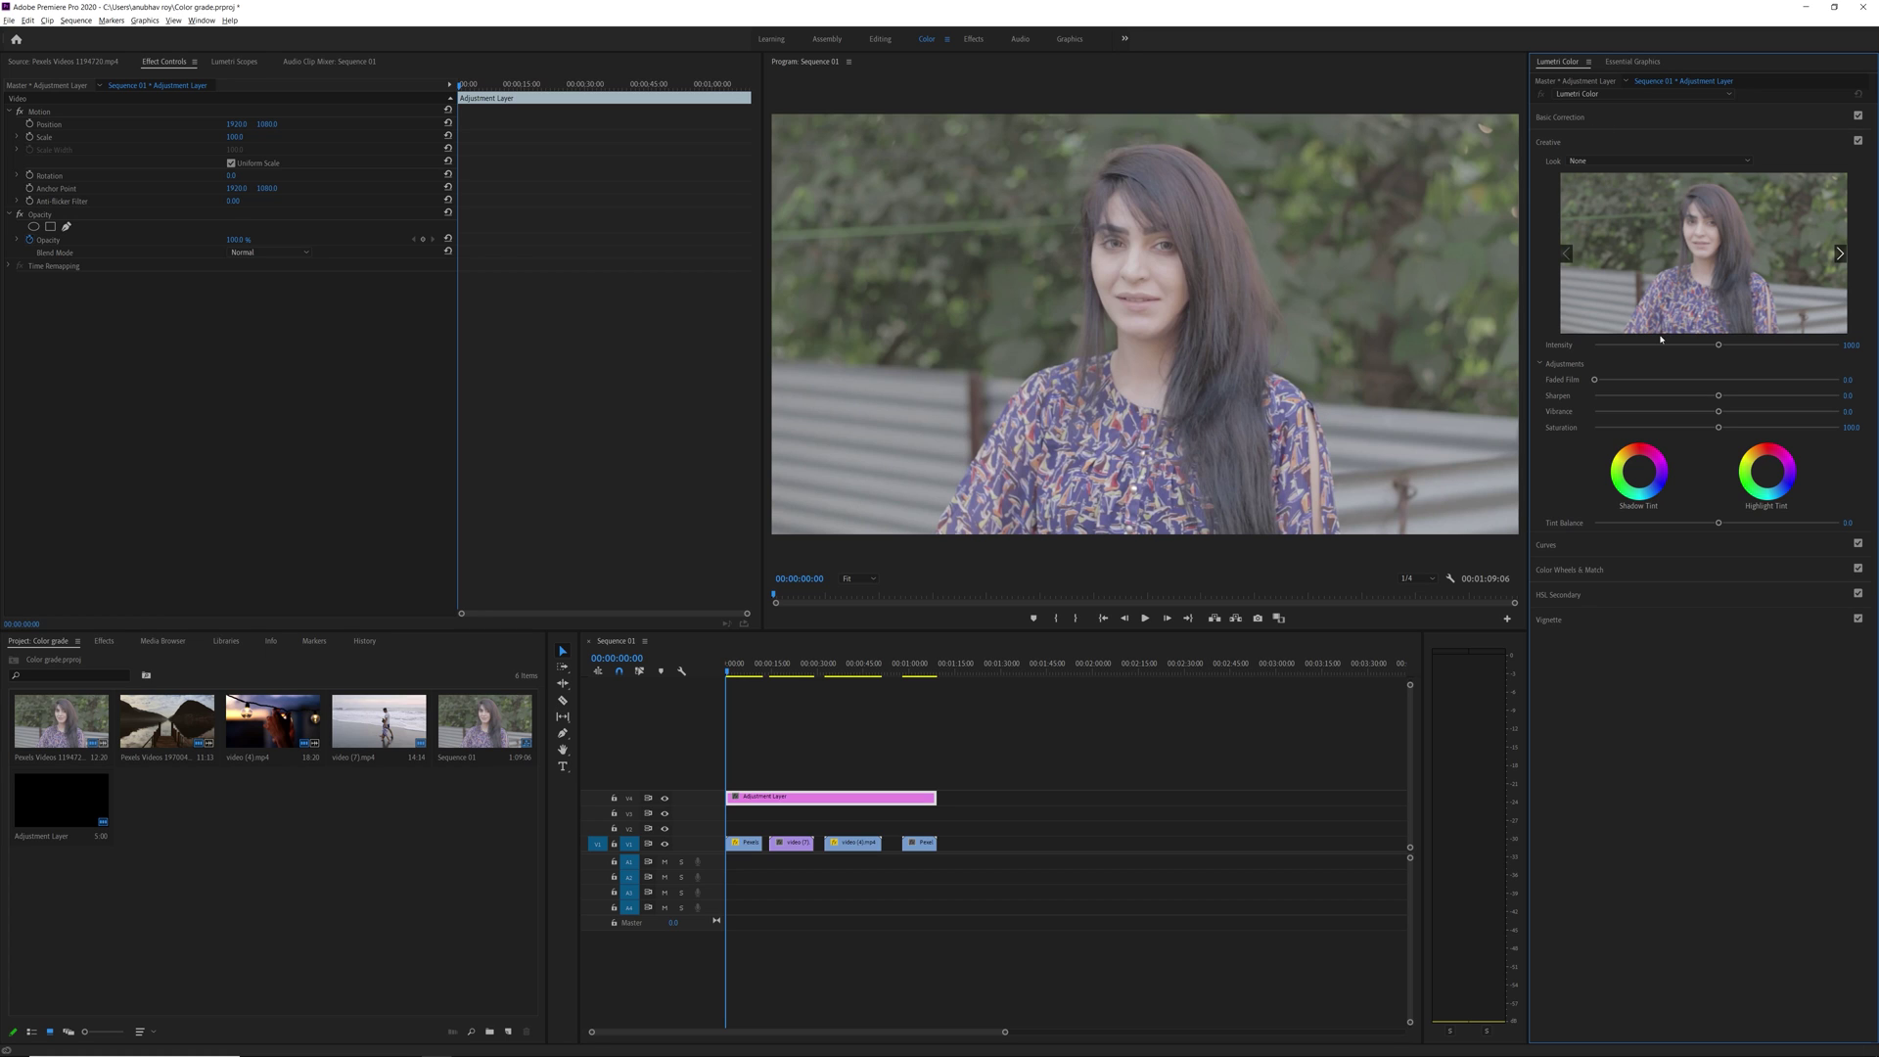
{"action": "left_click", "coordinate": [1628, 145]}
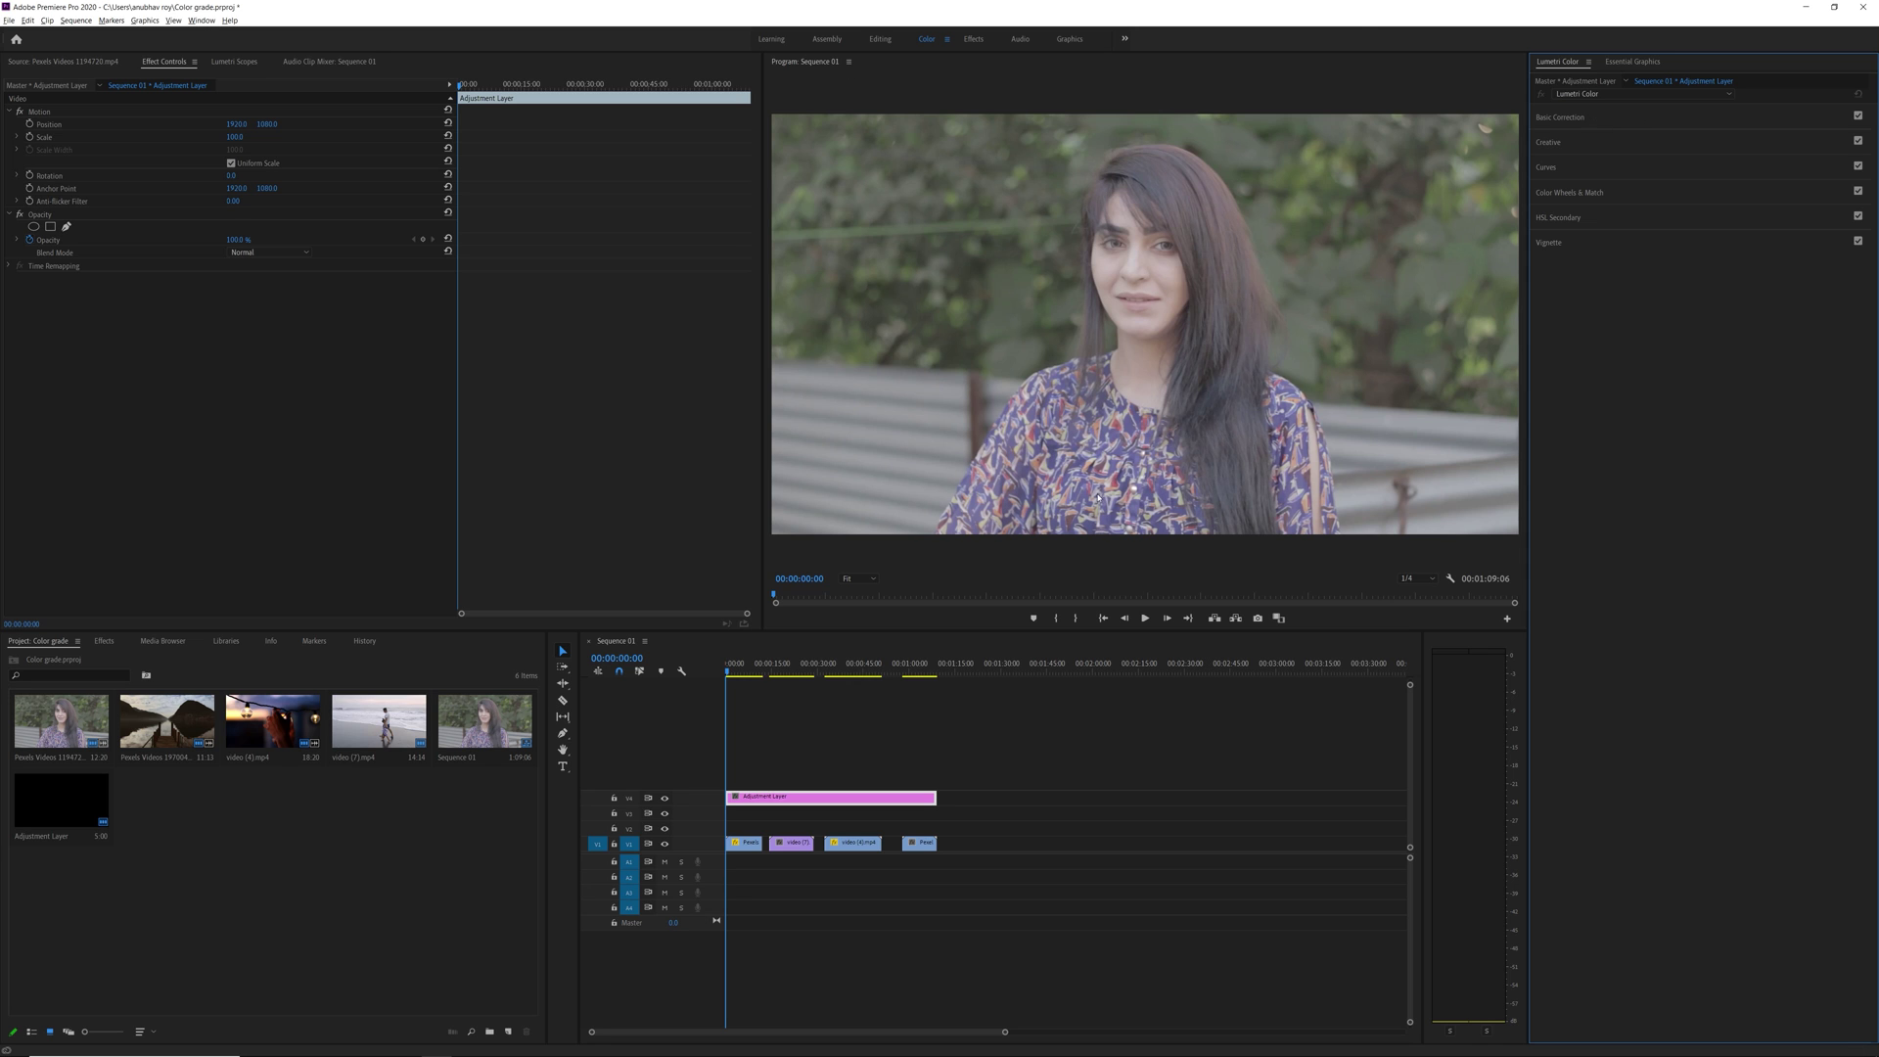
Set the program preview's playback resolution to Full, checking the first clip and returning to the sequence start
{"action": "left_click", "coordinate": [732, 667]}
{"action": "key", "text": "space"}
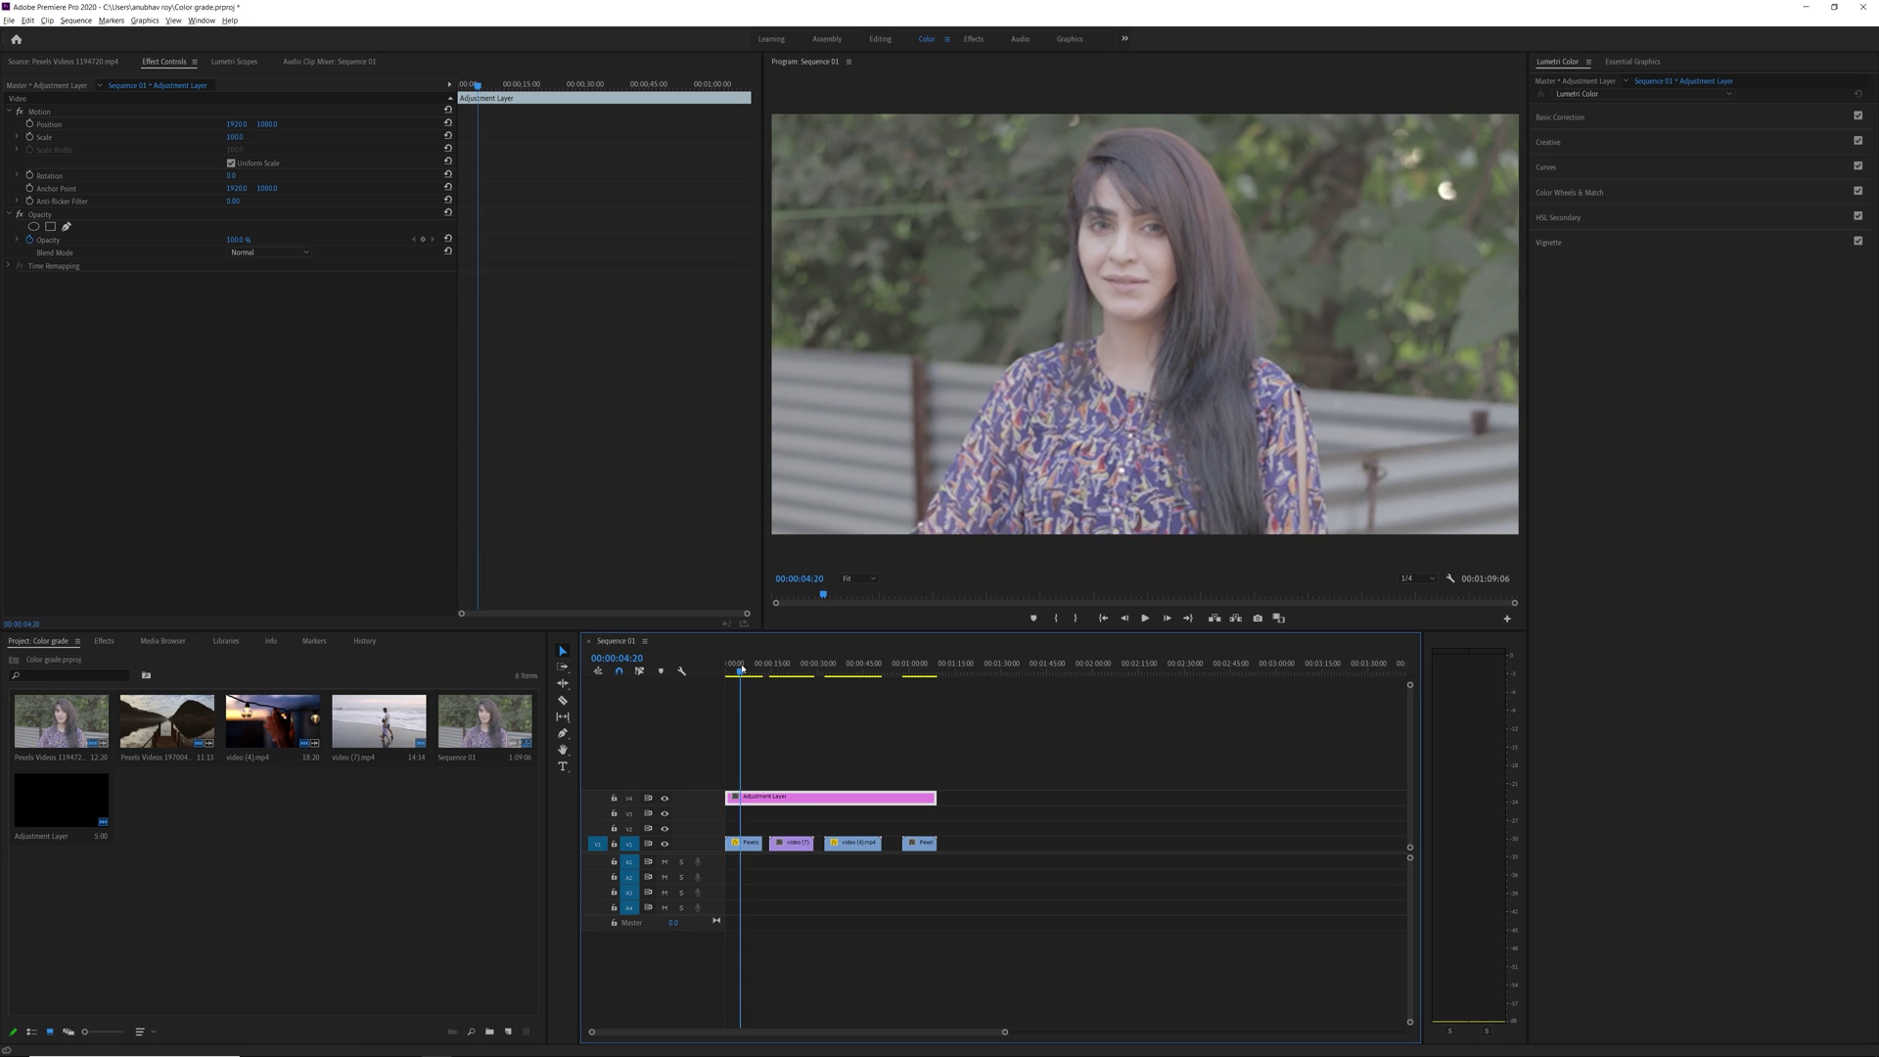
{"action": "left_click_drag", "start_coordinate": [732, 667], "coordinate": [714, 670]}
{"action": "left_click", "coordinate": [1419, 579]}
{"action": "left_click", "coordinate": [1417, 599]}
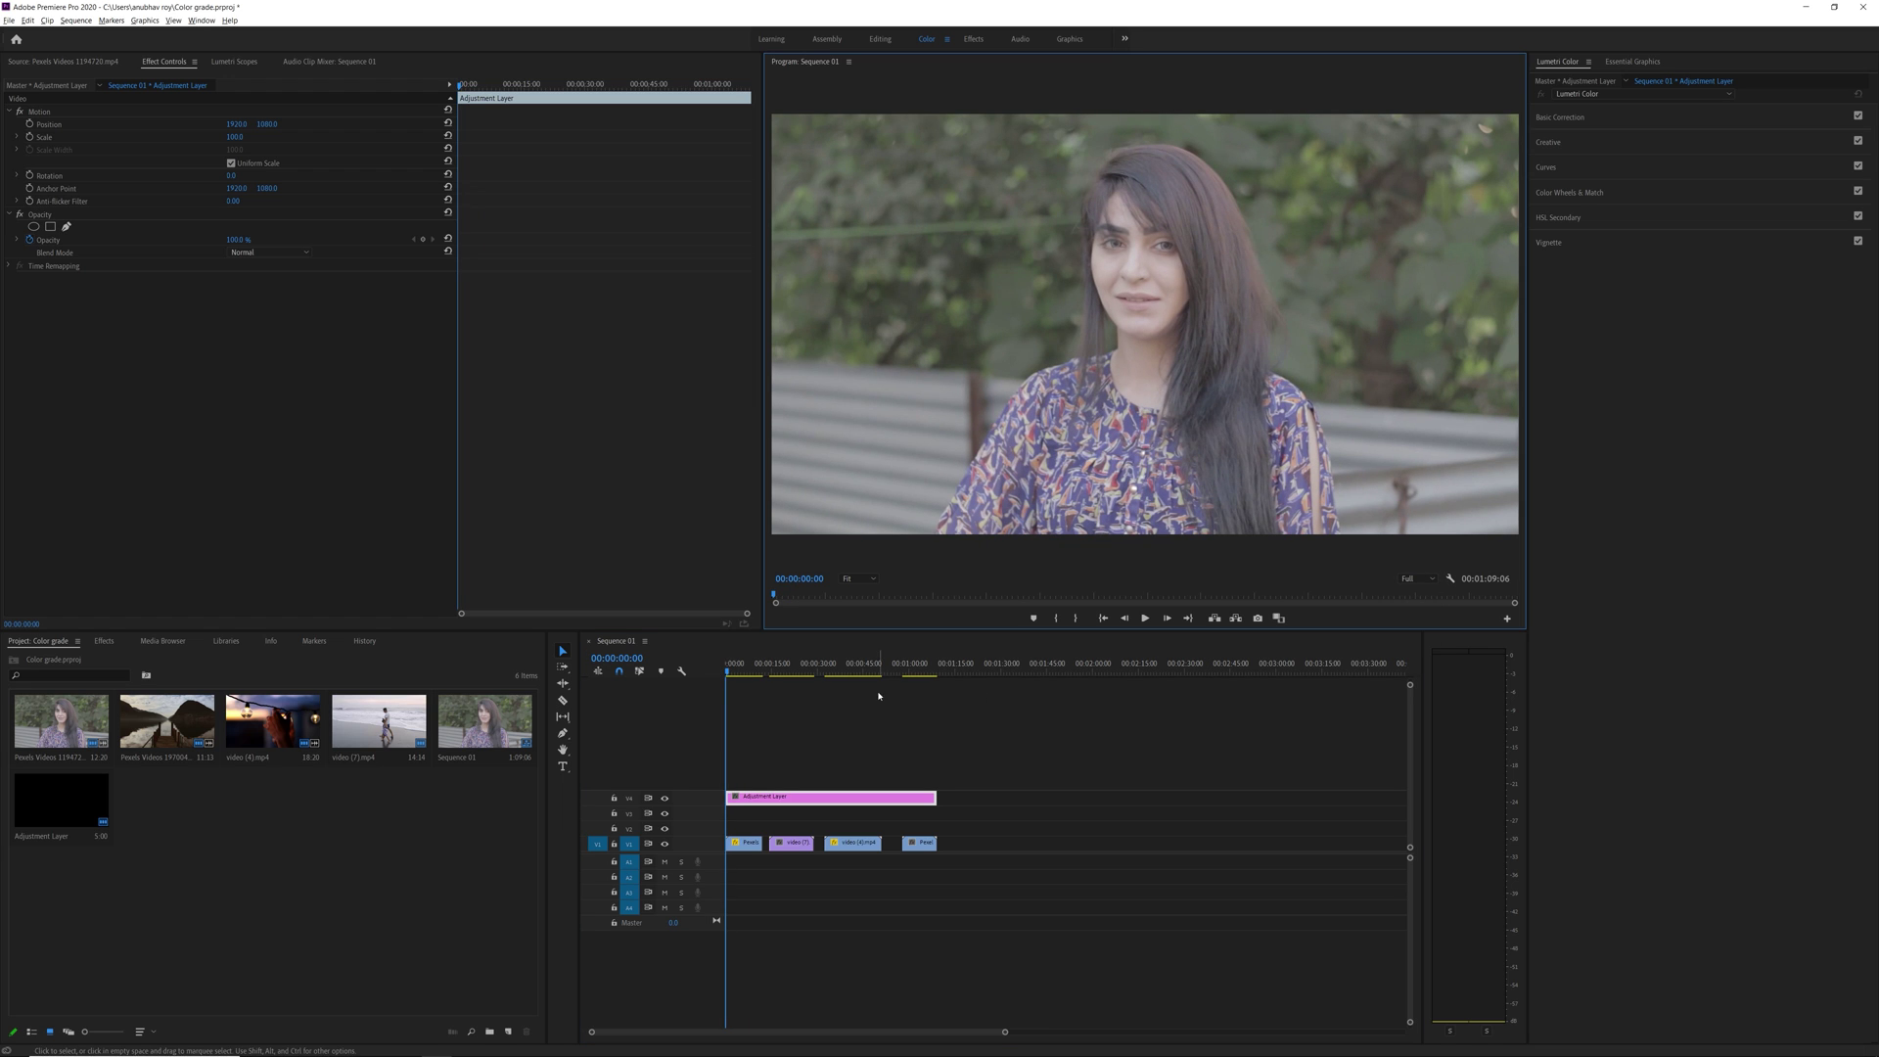
{"action": "left_click", "coordinate": [750, 673]}
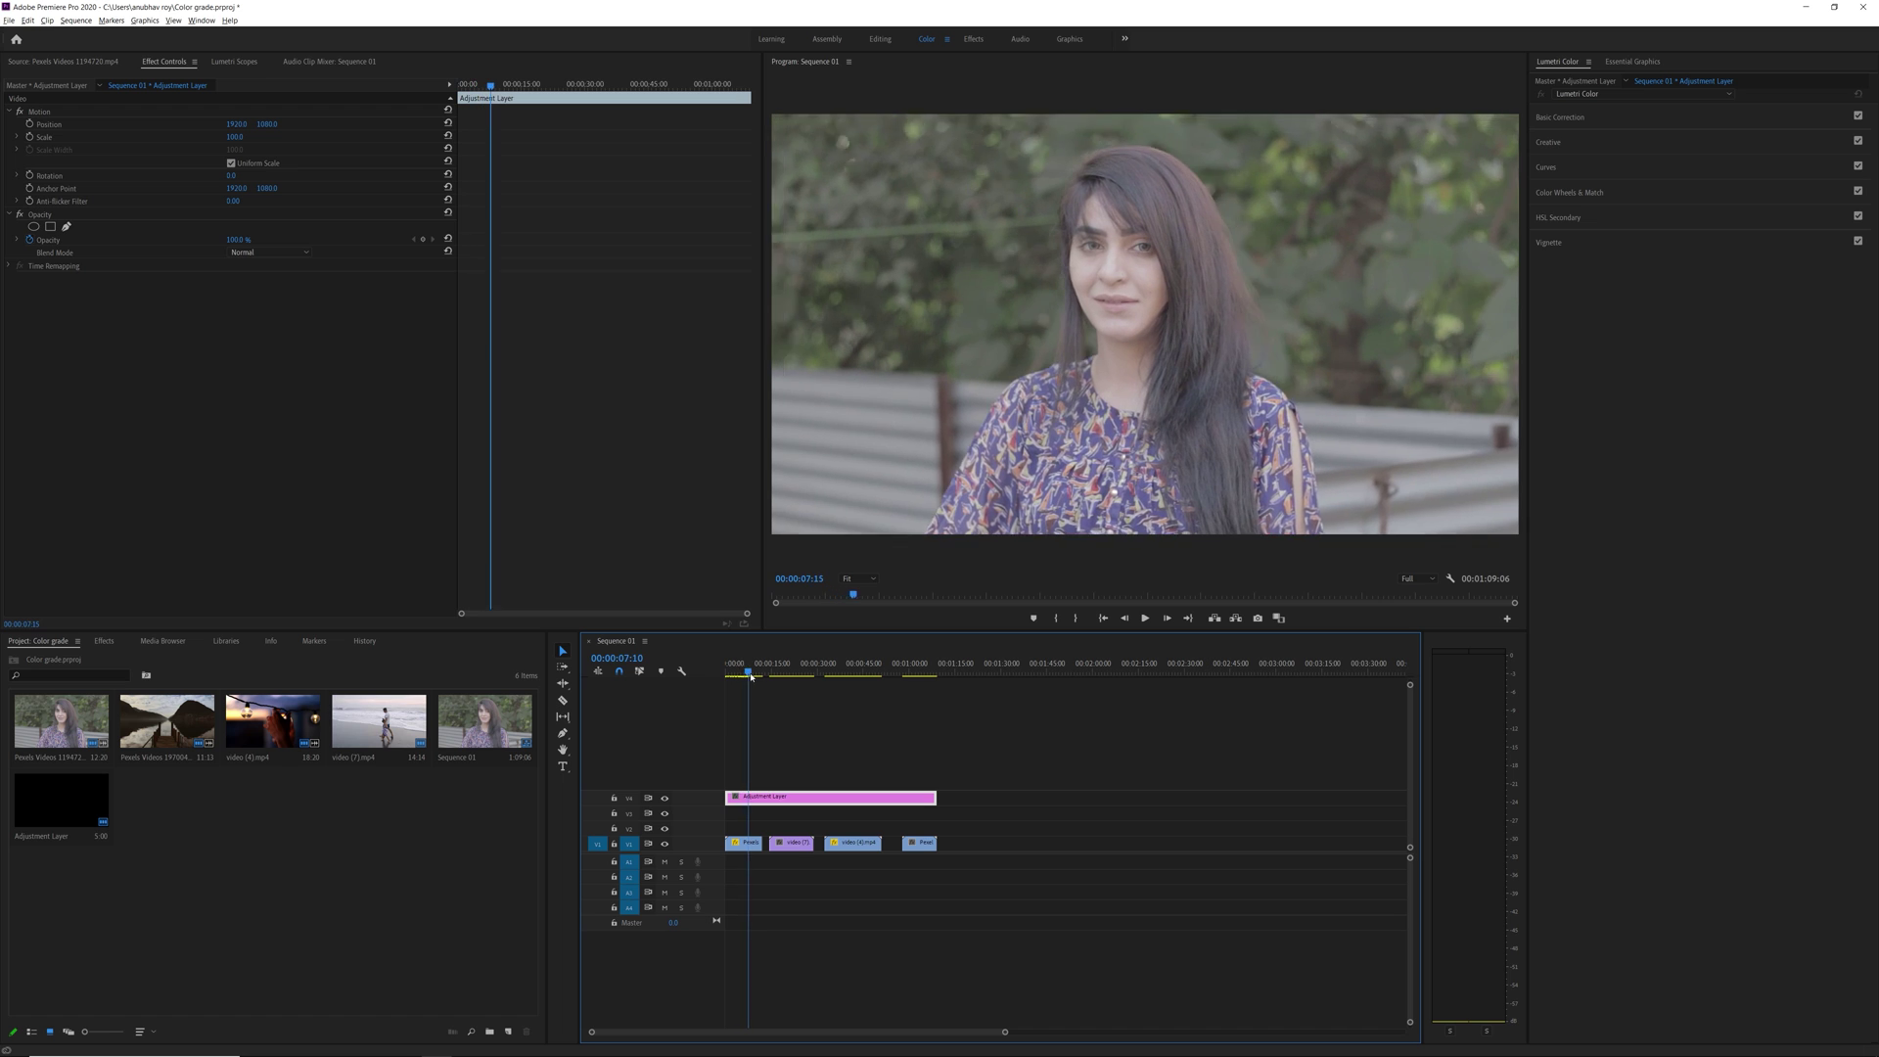
{"action": "key", "text": "Home"}
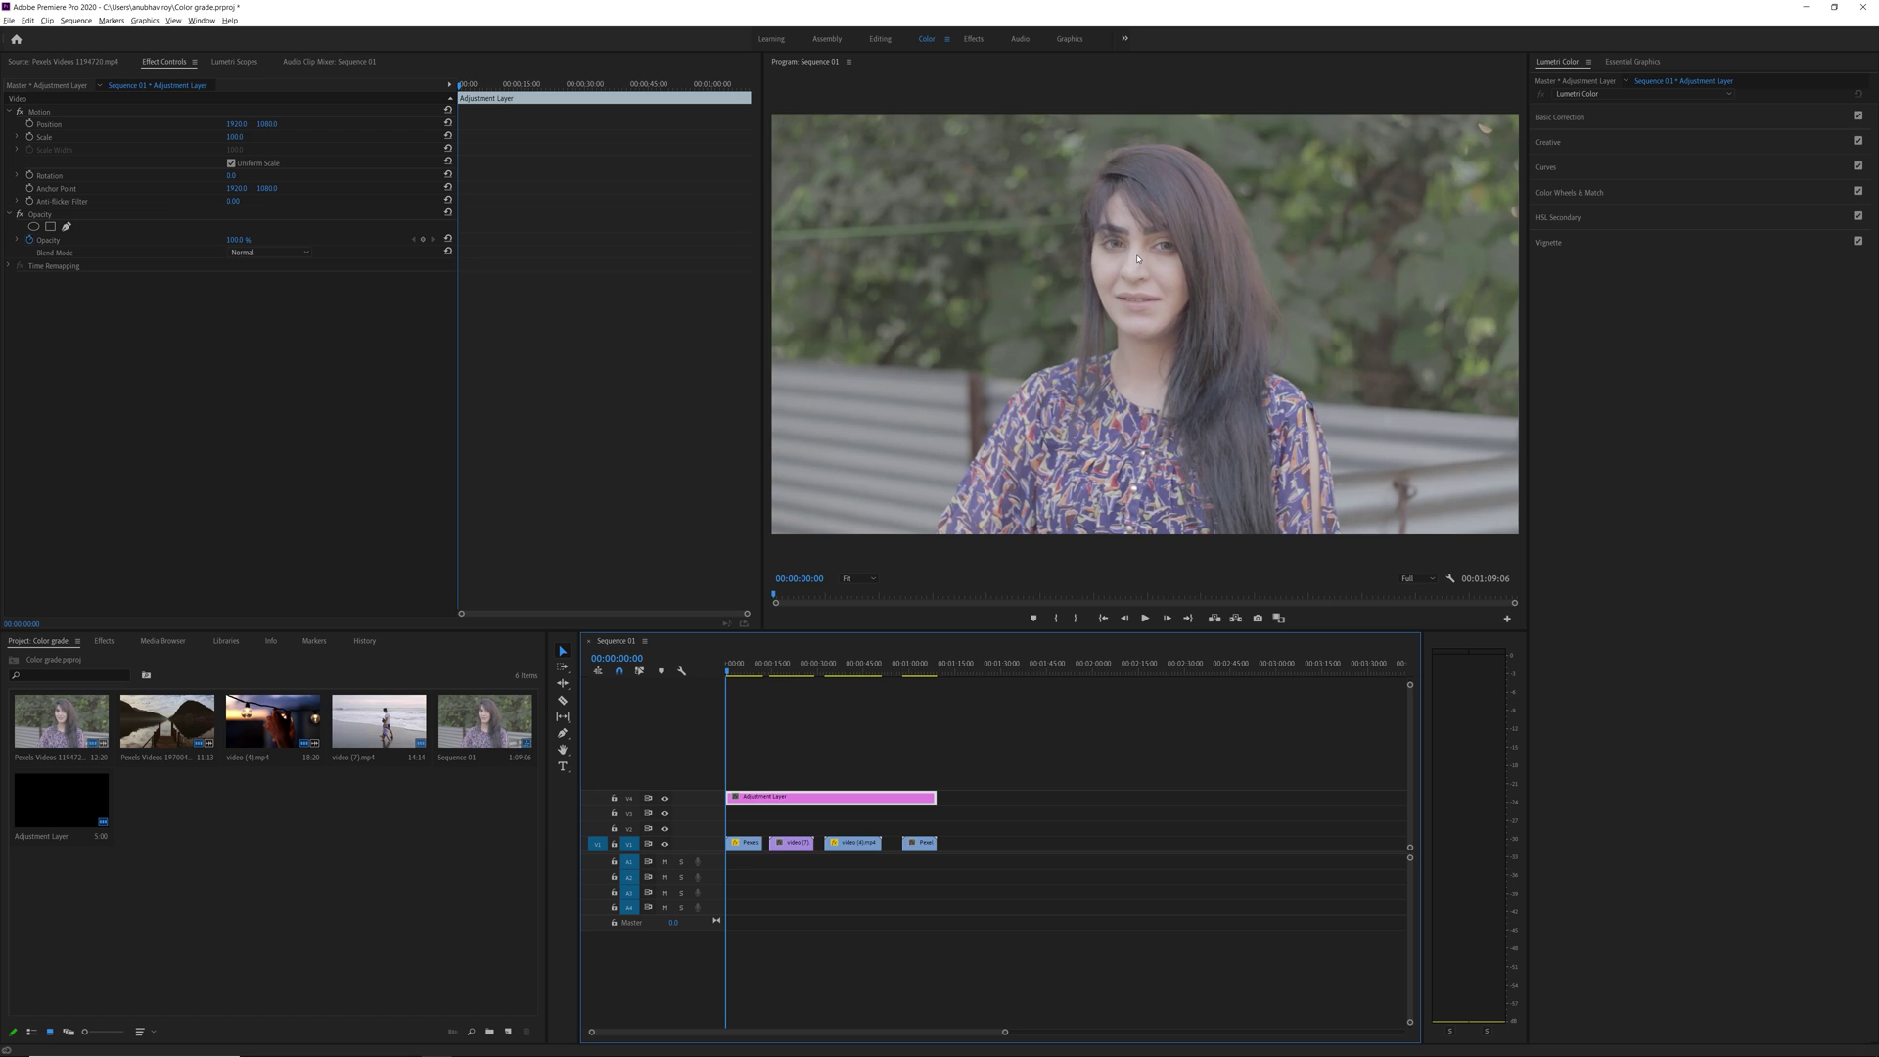
Warm the adjustment layer's white balance Temperature to about 18.7 and show the source clip alongside for comparison
{"action": "left_click", "coordinate": [1597, 118]}
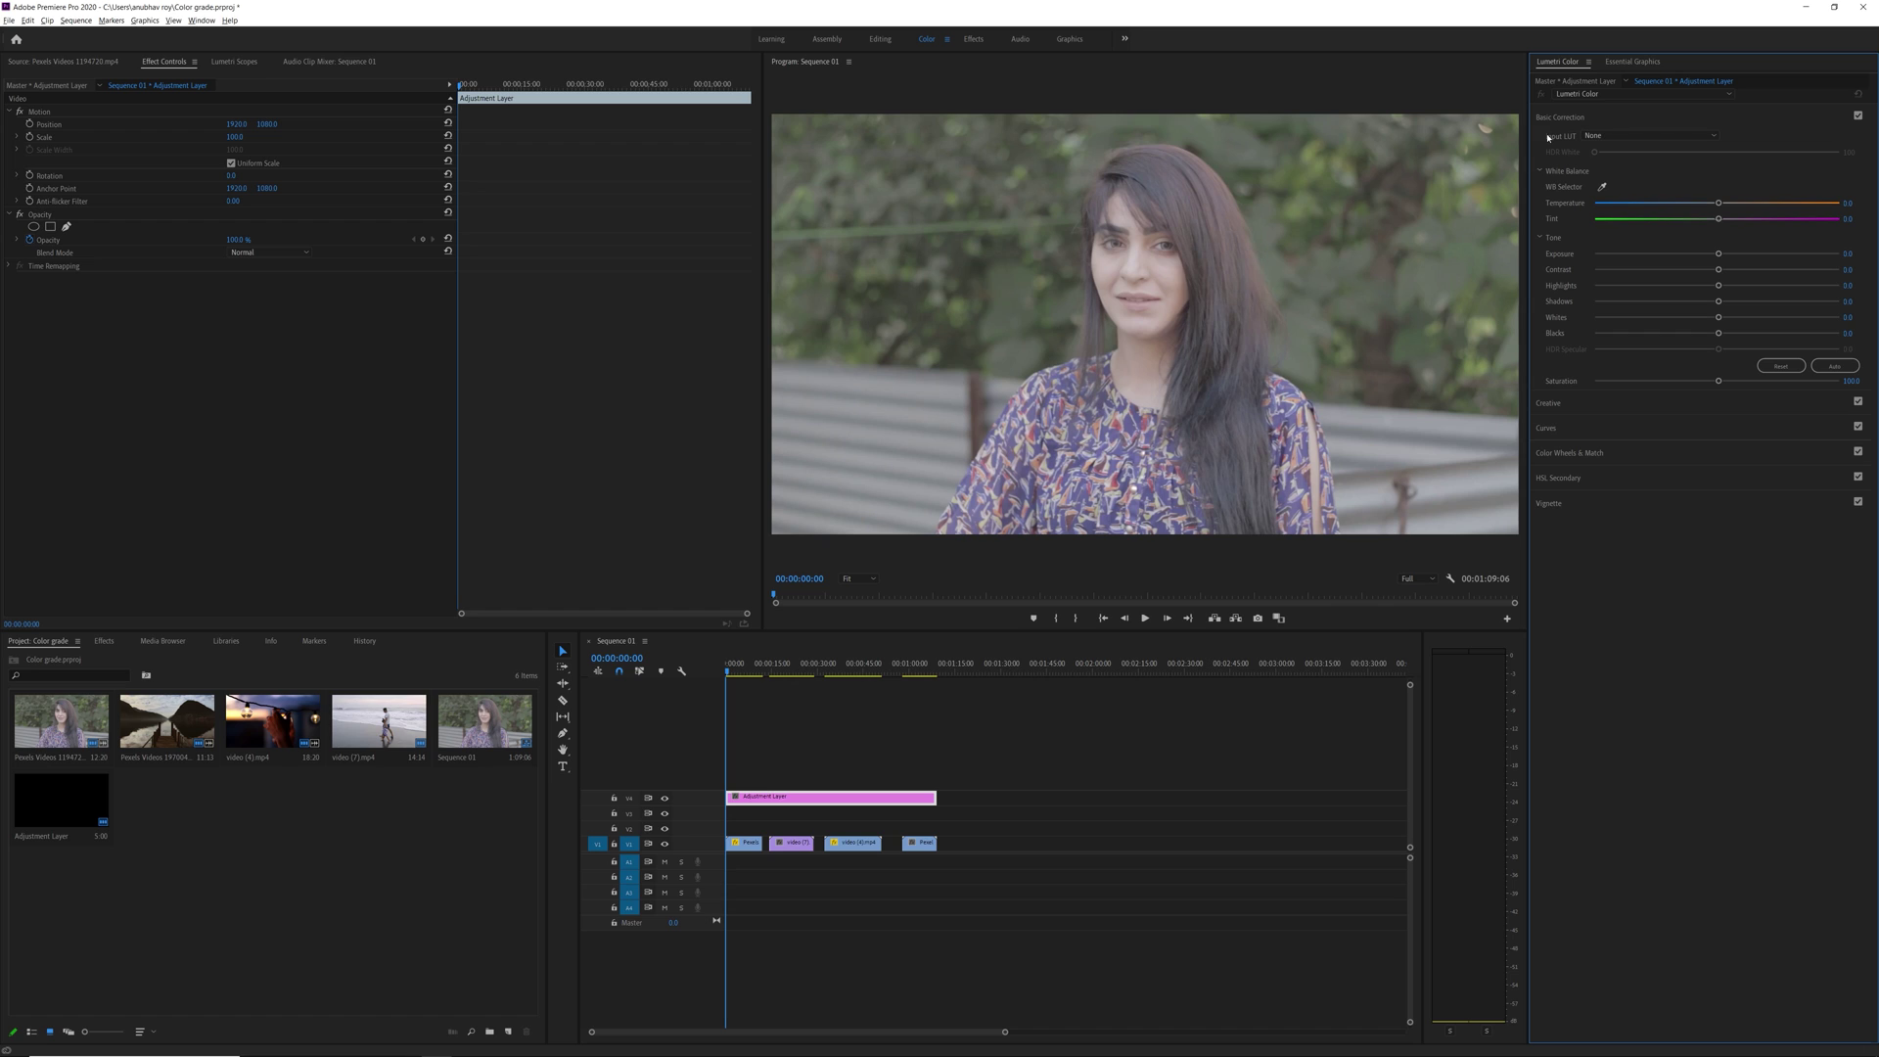
{"action": "left_click", "coordinate": [1717, 203]}
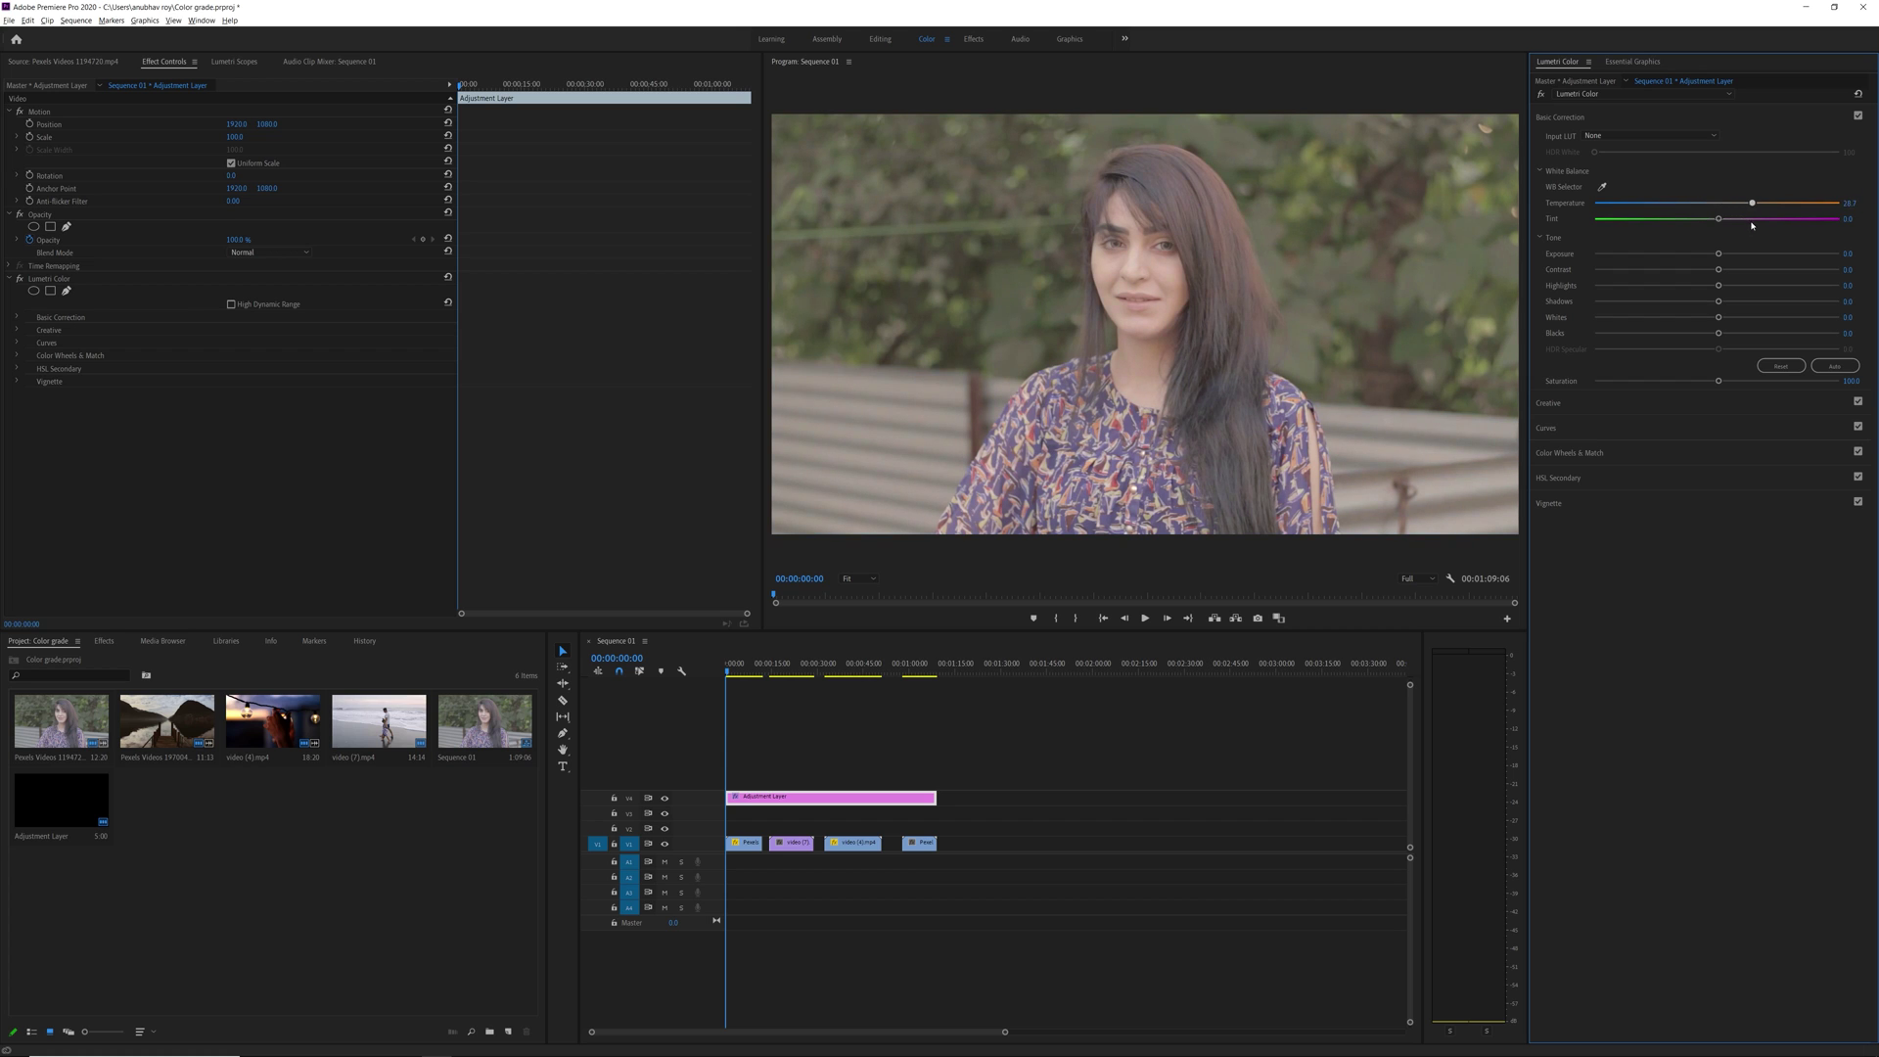
{"action": "left_click_drag", "start_coordinate": [1721, 234], "coordinate": [1732, 236]}
{"action": "left_click", "coordinate": [76, 64]}
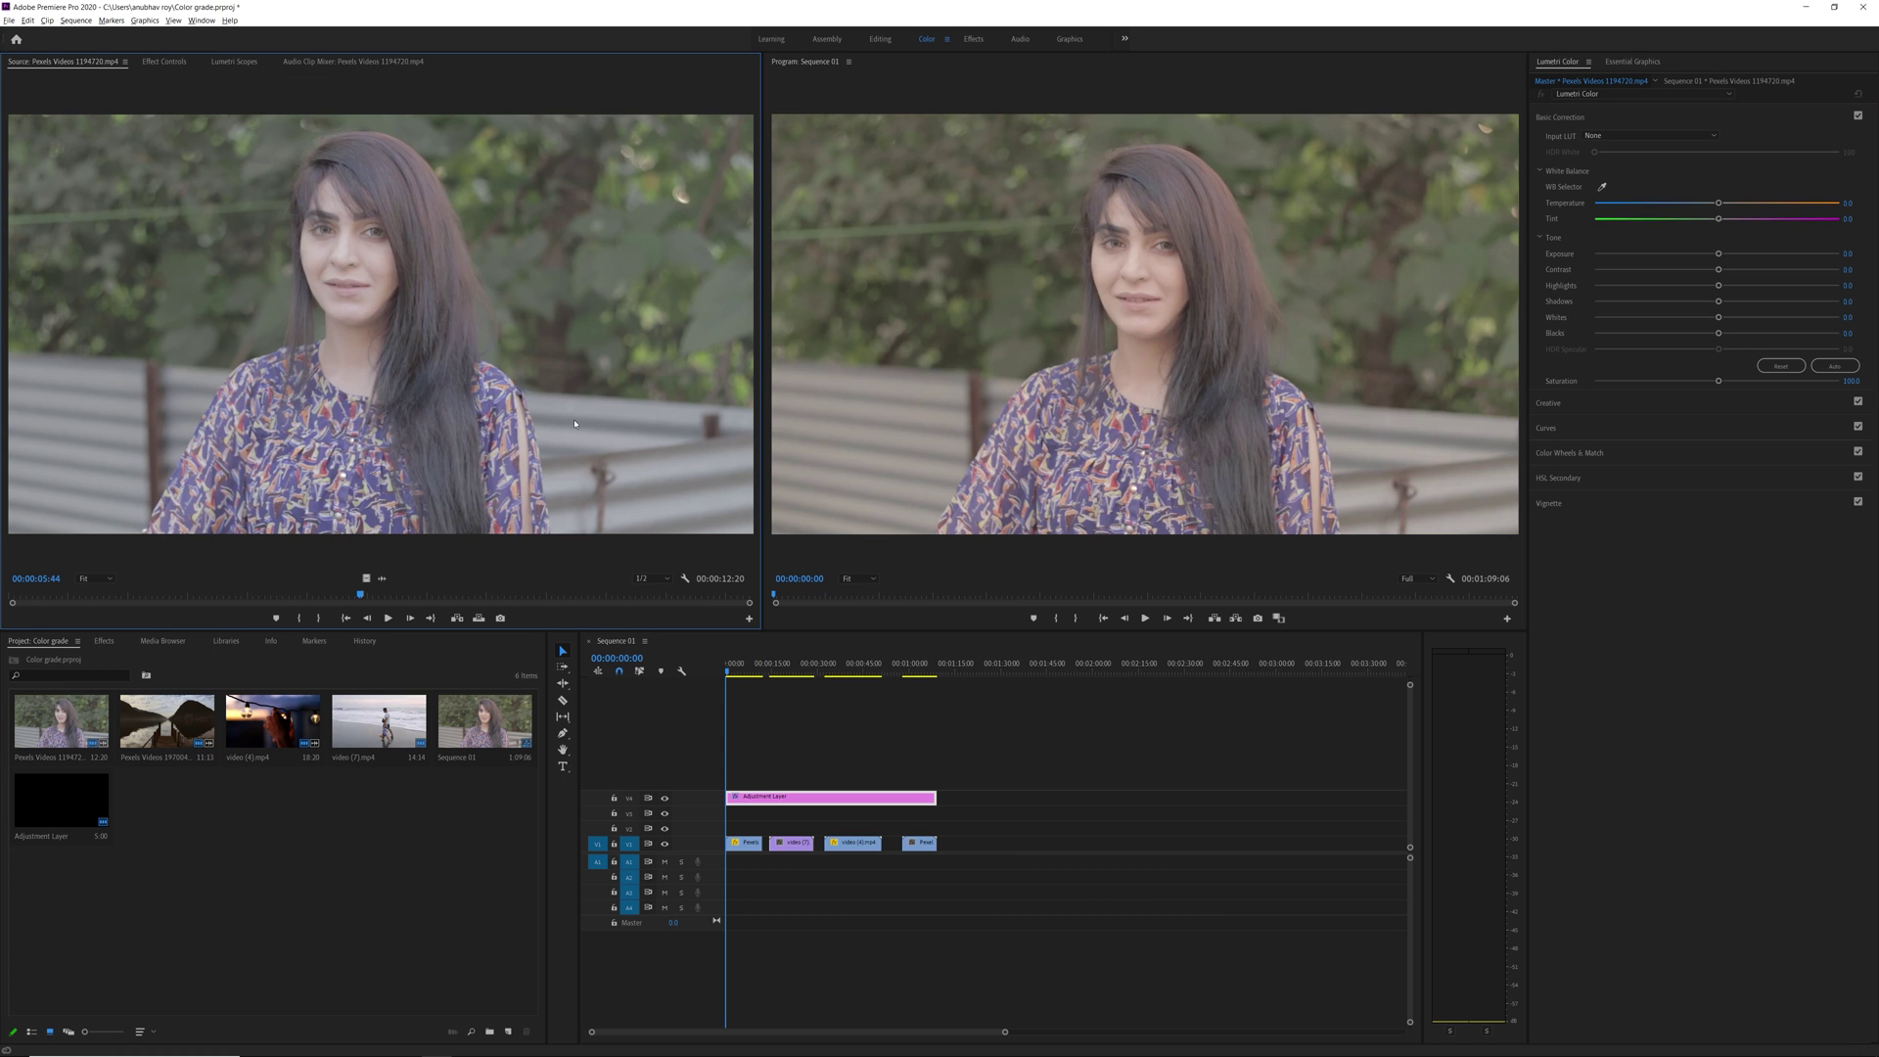
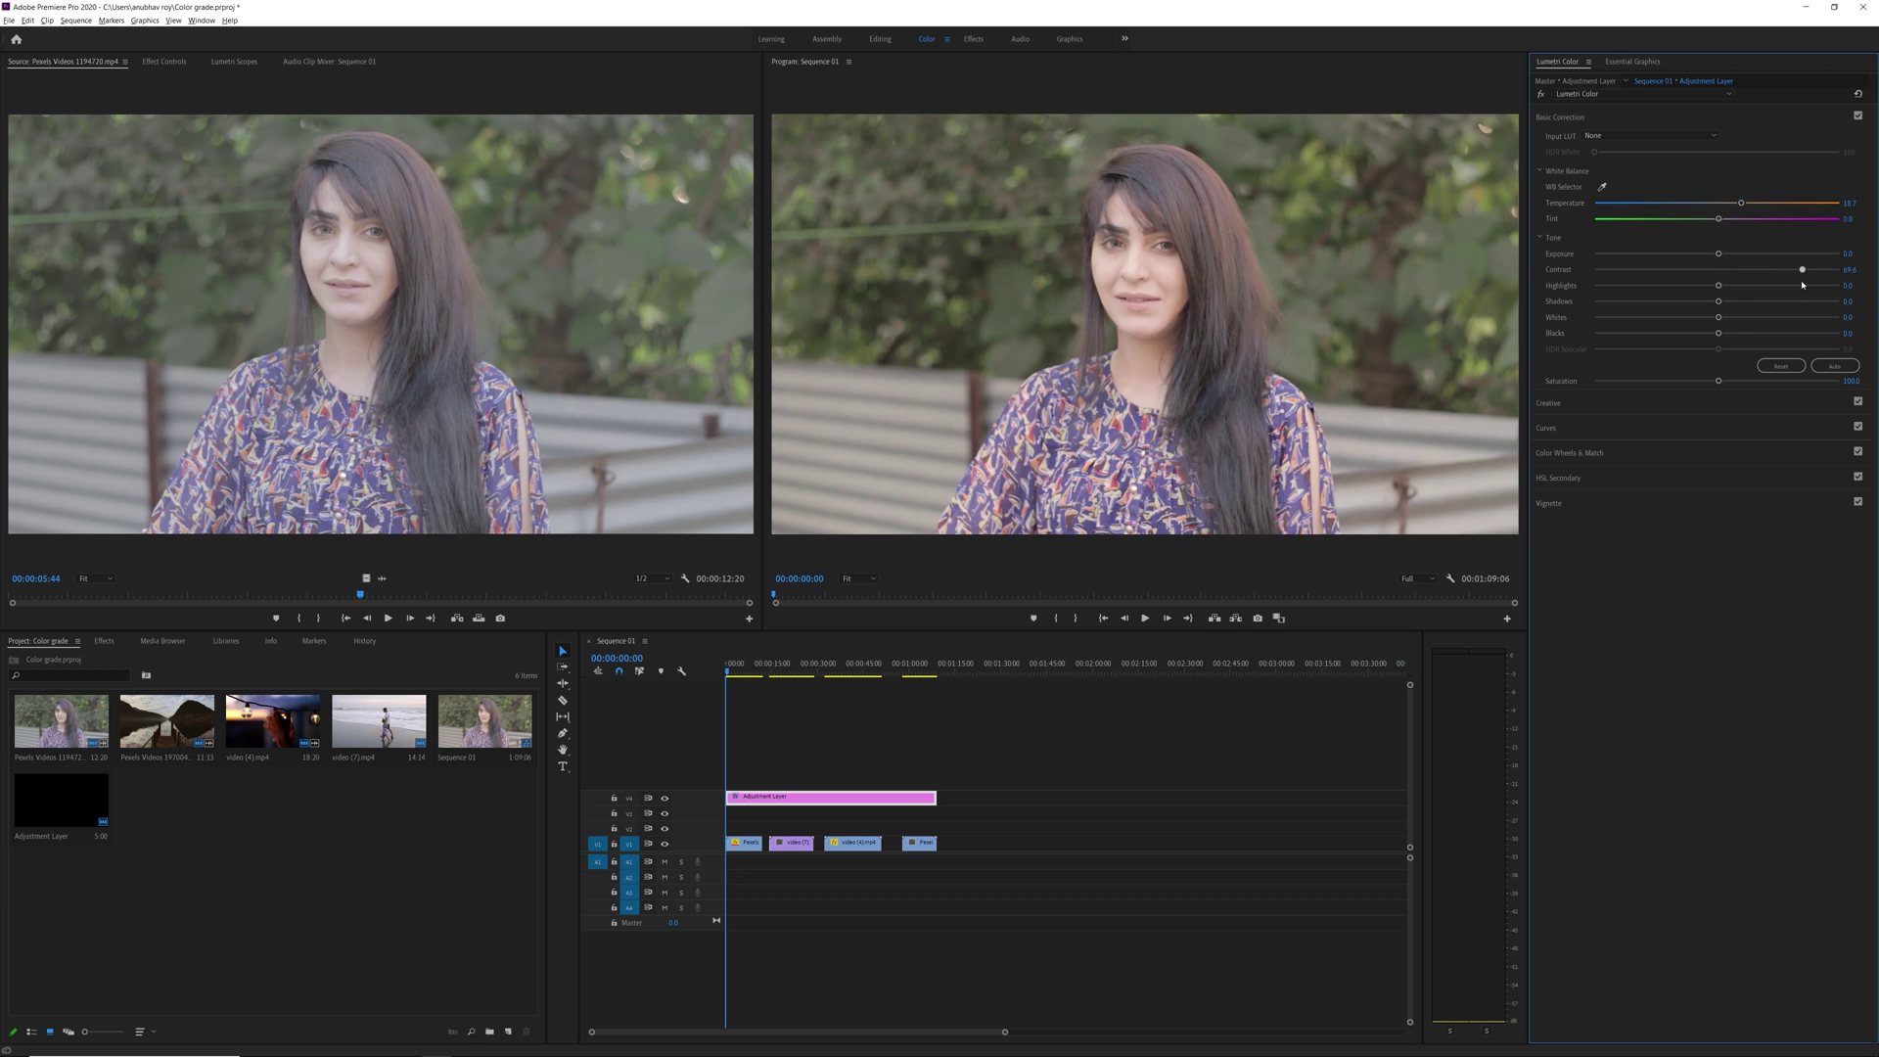
Set the adjustment layer's Contrast to about 51, Highlights to about 15 and Shadows to about -23
{"action": "left_click_drag", "start_coordinate": [1802, 284], "coordinate": [1816, 299]}
{"action": "left_click_drag", "start_coordinate": [1766, 269], "coordinate": [1722, 286]}
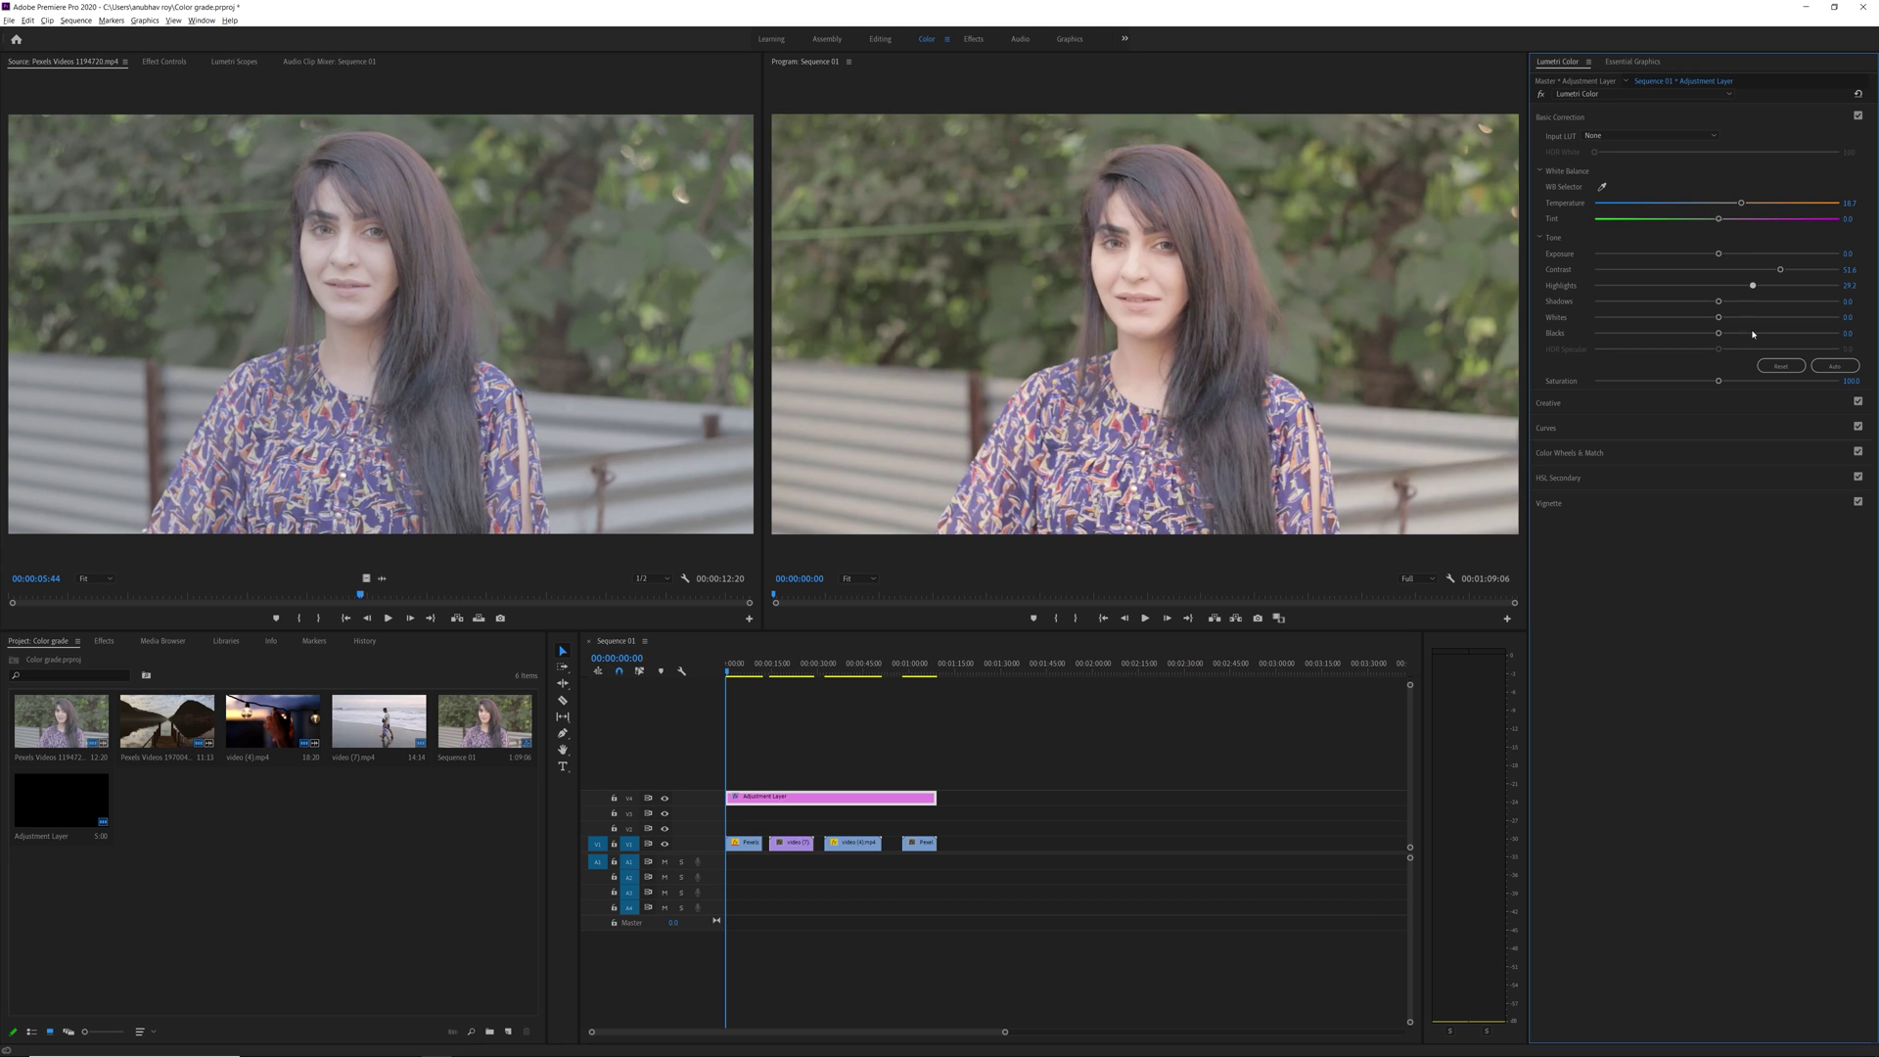
{"action": "key", "text": "ctrl+z"}
{"action": "key", "text": "ctrl+z"}
{"action": "key", "text": "ctrl+z"}
{"action": "left_click_drag", "start_coordinate": [1717, 303], "coordinate": [1744, 313]}
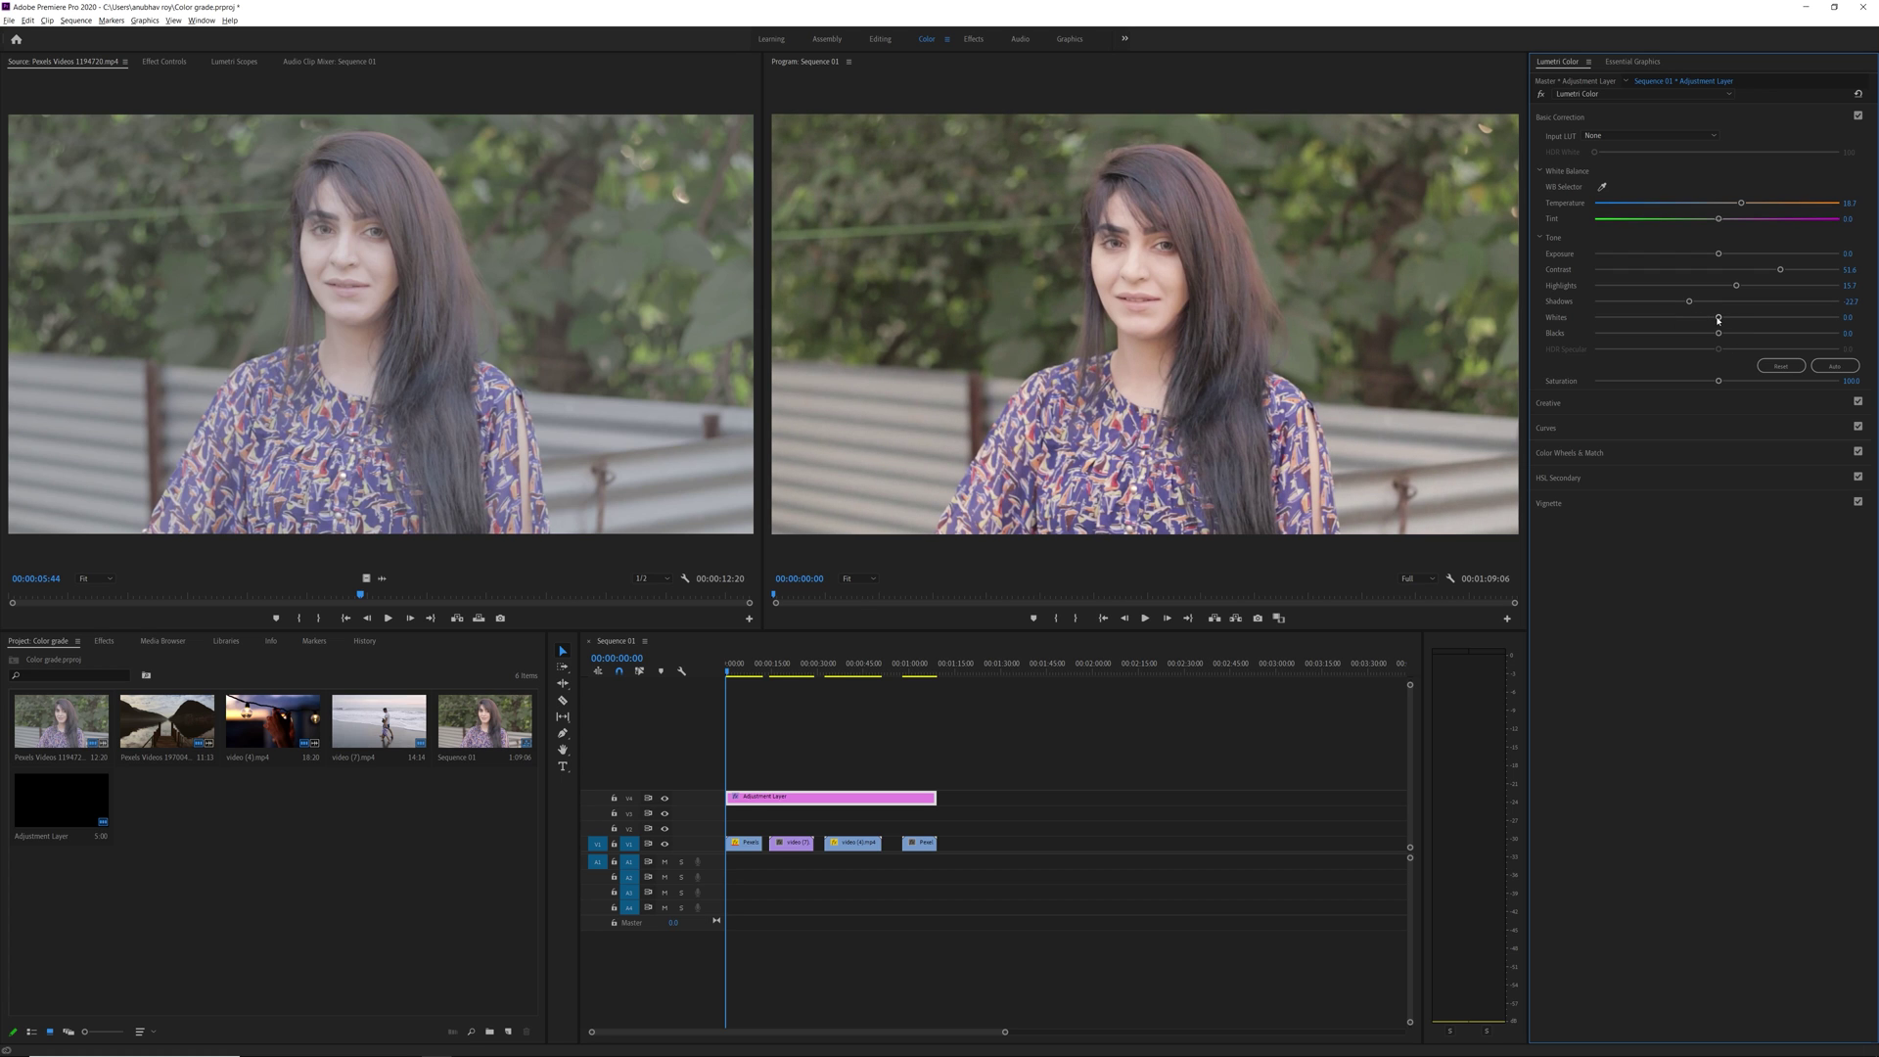
Fine-tune the adjustment layer's Whites, Blacks and Contrast and compare the image with Basic Correction off and on
{"action": "mouse_move", "coordinate": [1722, 320]}
{"action": "left_mouse_down"}
{"action": "mouse_move", "coordinate": [1762, 321]}
{"action": "mouse_move", "coordinate": [1686, 316]}
{"action": "mouse_move", "coordinate": [1724, 322]}
{"action": "left_mouse_up"}
{"action": "mouse_move", "coordinate": [1720, 336]}
{"action": "left_mouse_down"}
{"action": "mouse_move", "coordinate": [1628, 334]}
{"action": "mouse_move", "coordinate": [1856, 333]}
{"action": "mouse_move", "coordinate": [1654, 334]}
{"action": "mouse_move", "coordinate": [1730, 345]}
{"action": "mouse_move", "coordinate": [1709, 350]}
{"action": "left_mouse_up"}
{"action": "left_click_drag", "start_coordinate": [1805, 270], "coordinate": [1802, 270]}
{"action": "left_click", "coordinate": [1858, 115]}
{"action": "left_click", "coordinate": [1858, 115]}
{"action": "left_click", "coordinate": [1569, 119]}
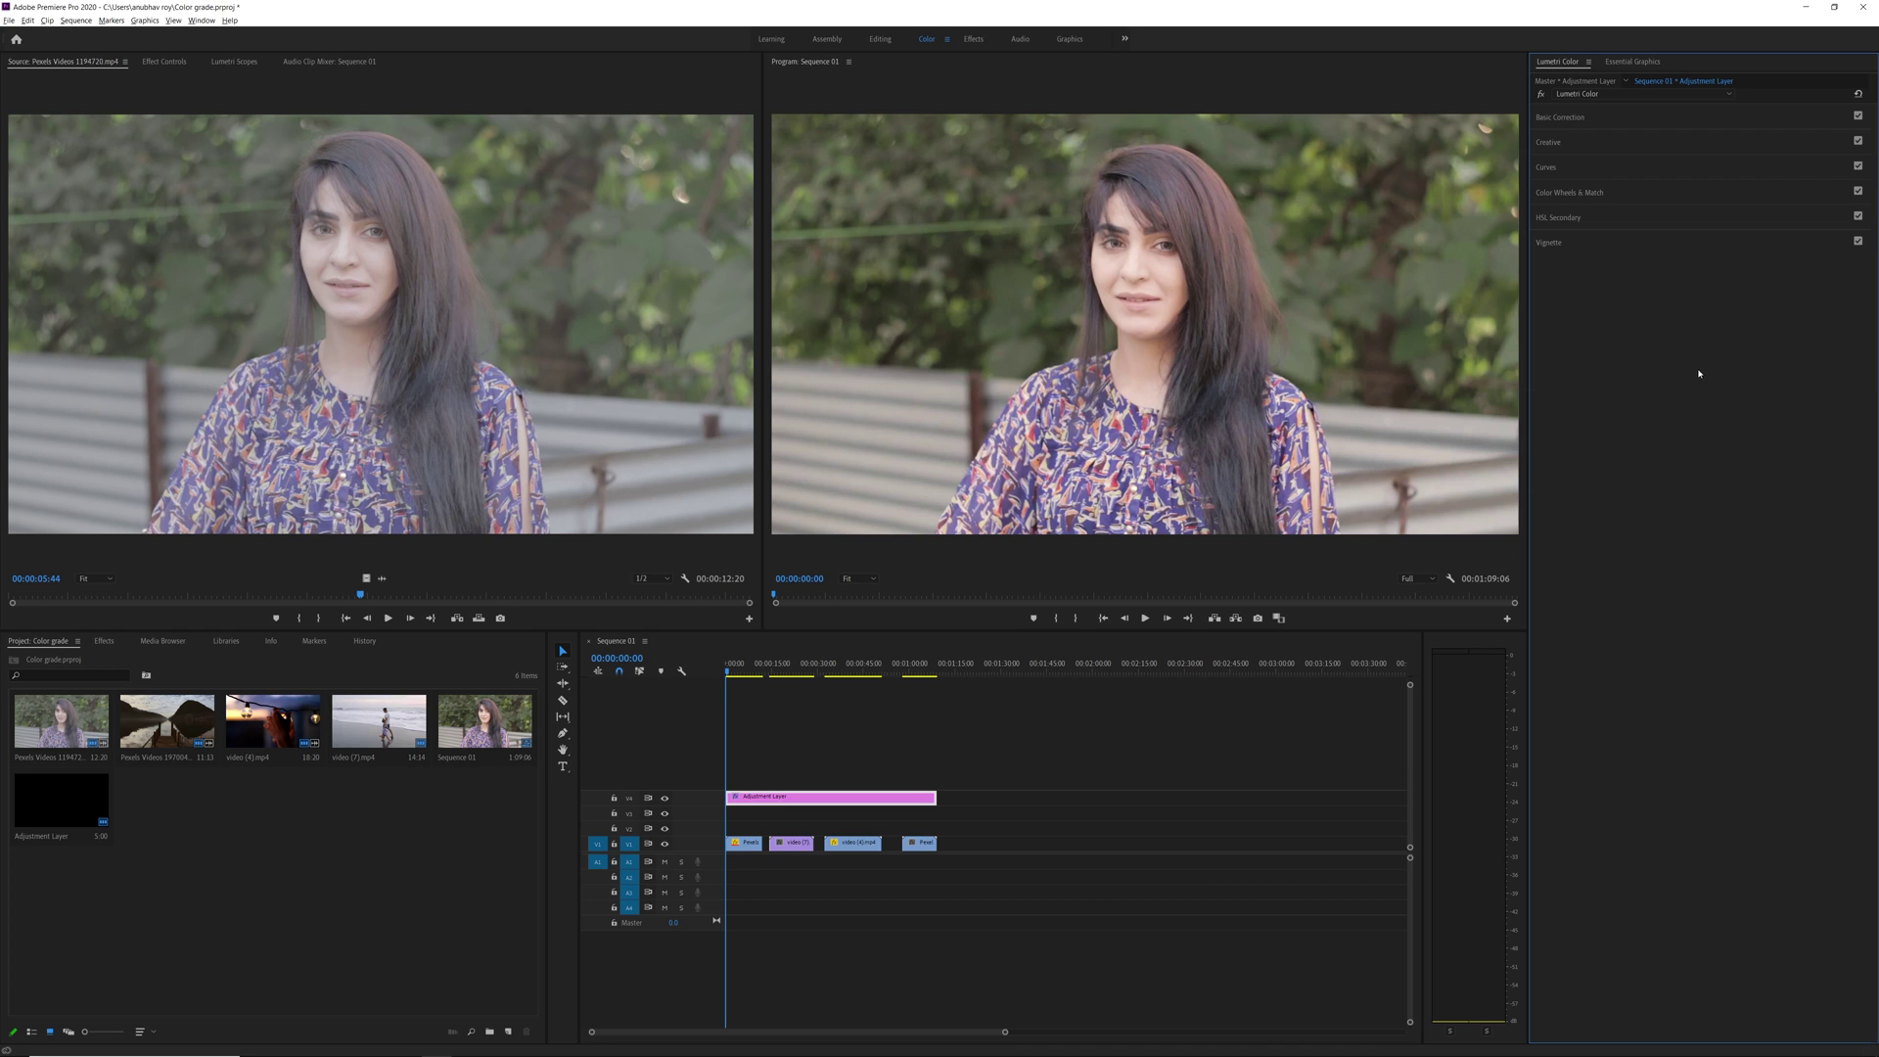
In the Creative section keep Look at None, set Sharpen to about 12 and Vibrance to about -12, and raise Saturation slightly, comparing off and on
{"action": "left_click", "coordinate": [1557, 144]}
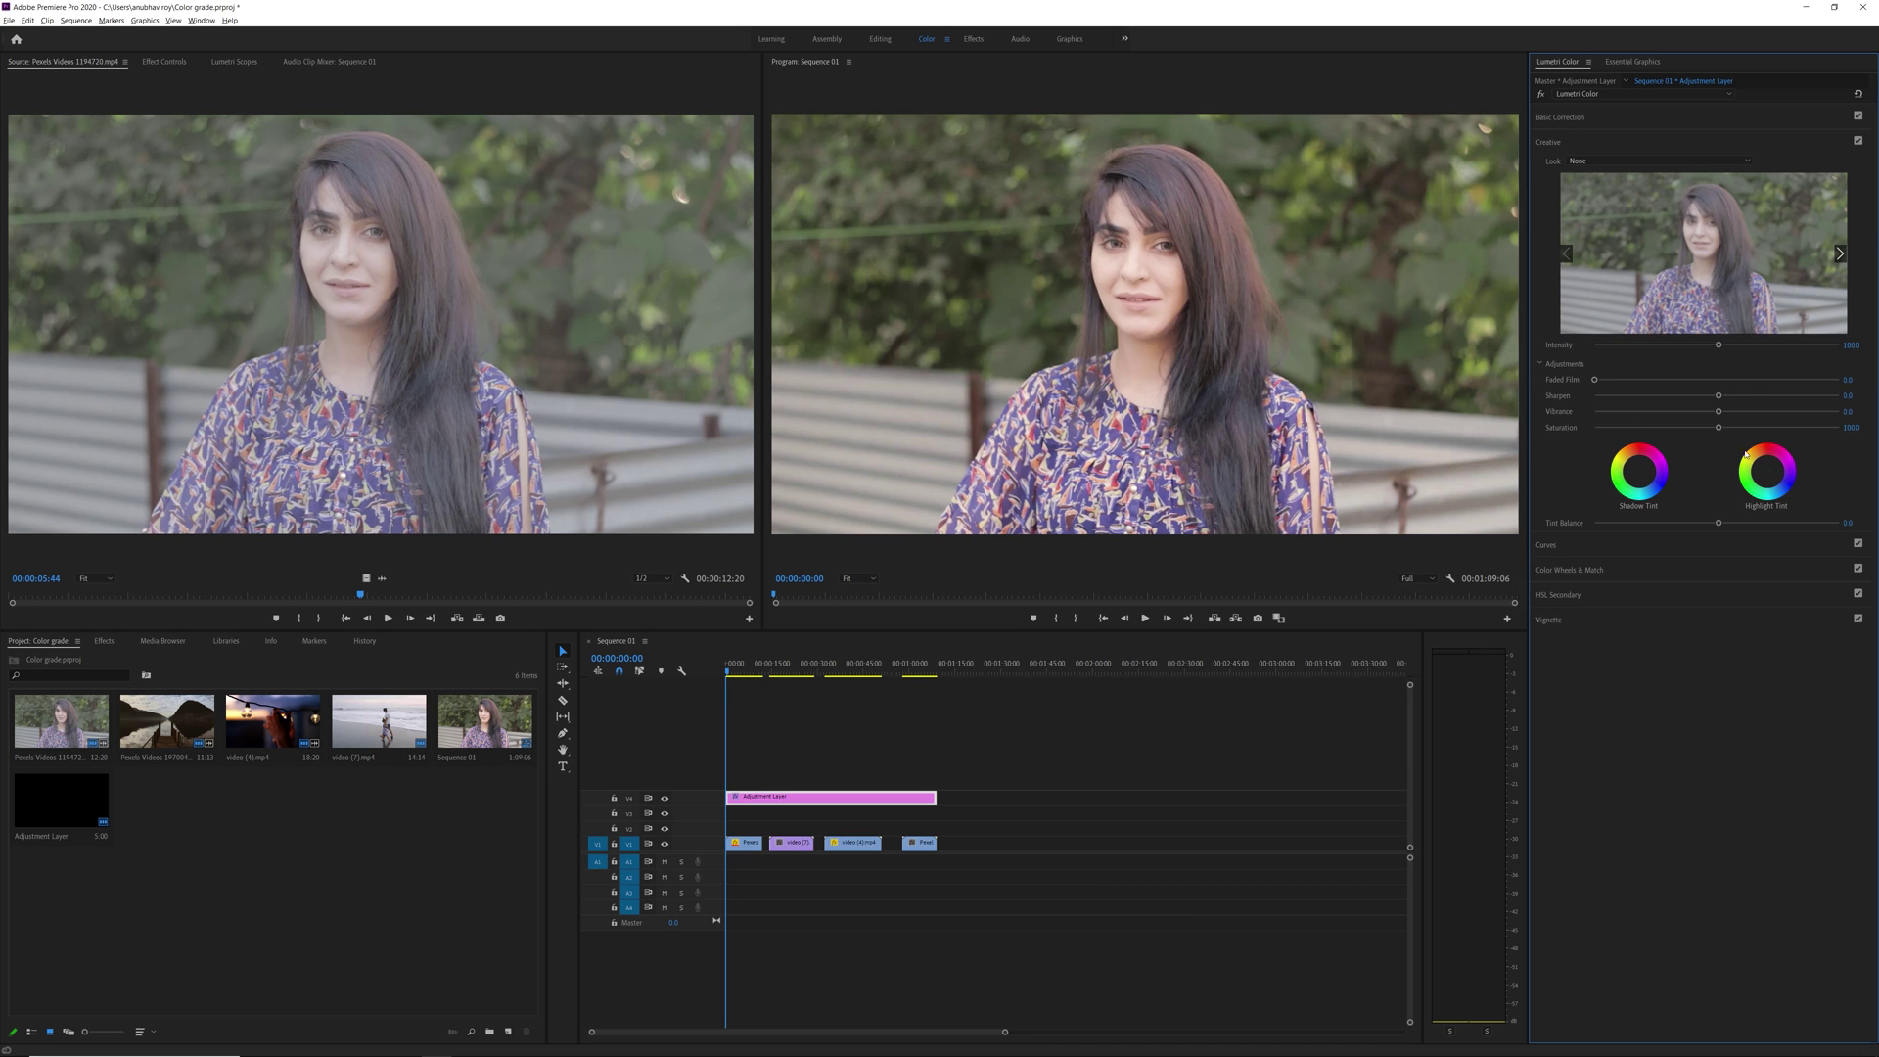
{"action": "left_click", "coordinate": [1572, 162]}
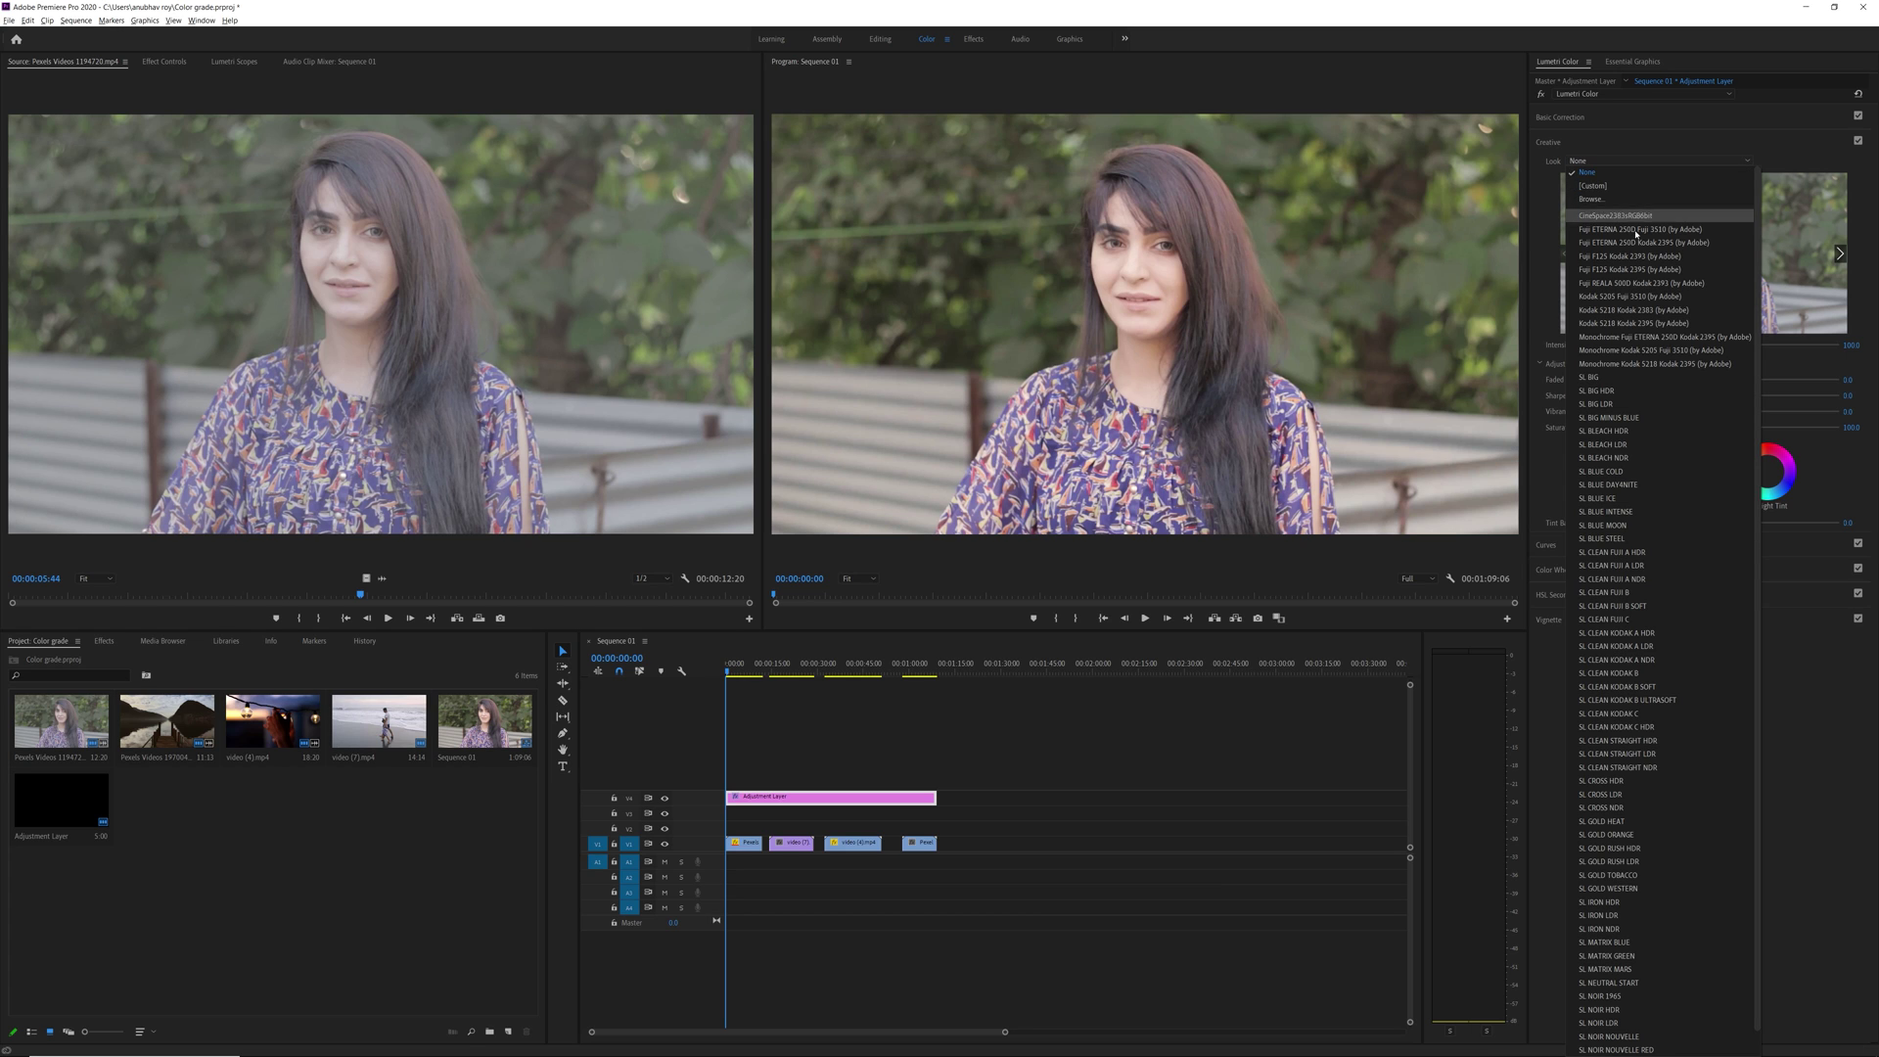
{"action": "left_click", "coordinate": [1587, 173]}
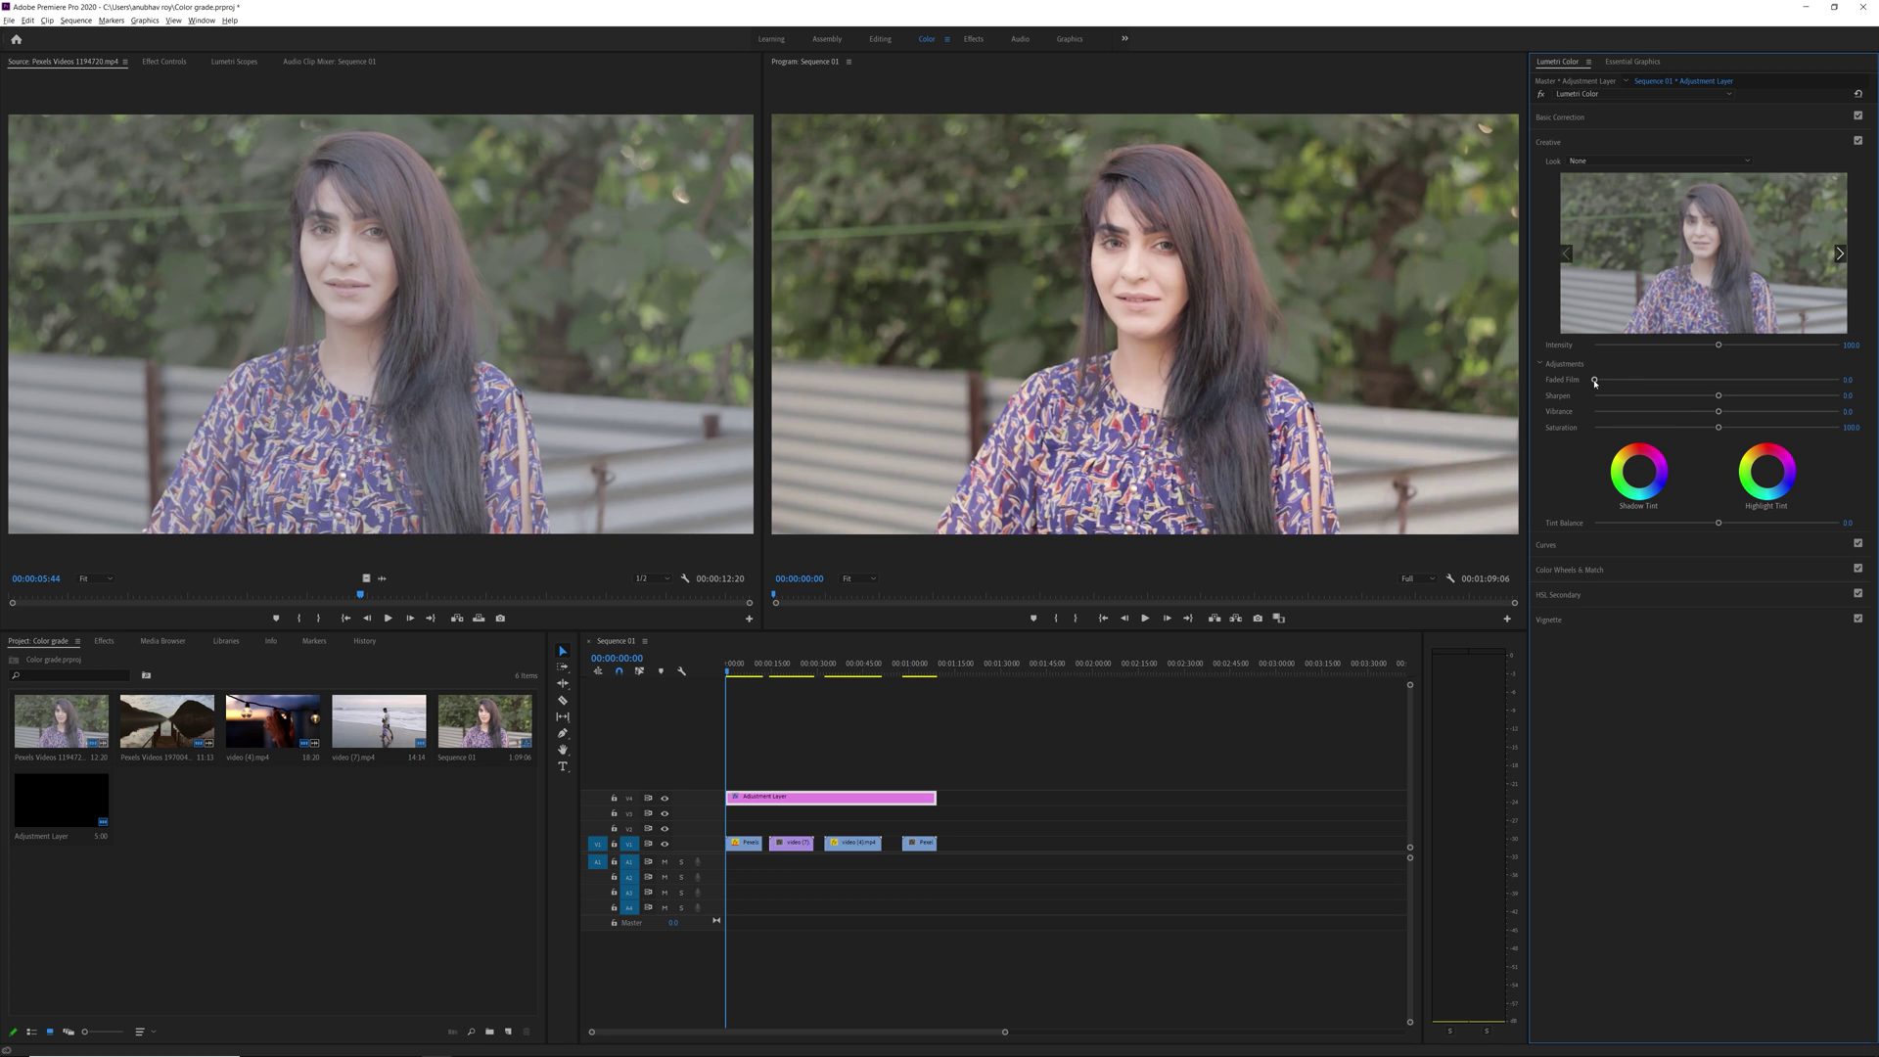
{"action": "left_click_drag", "start_coordinate": [1669, 382], "coordinate": [1507, 409]}
{"action": "left_click_drag", "start_coordinate": [1722, 396], "coordinate": [1747, 398]}
{"action": "left_click_drag", "start_coordinate": [1586, 396], "coordinate": [1732, 398]}
{"action": "mouse_move", "coordinate": [1718, 412]}
{"action": "left_mouse_down"}
{"action": "mouse_move", "coordinate": [1703, 417]}
{"action": "mouse_move", "coordinate": [1728, 430]}
{"action": "left_mouse_up"}
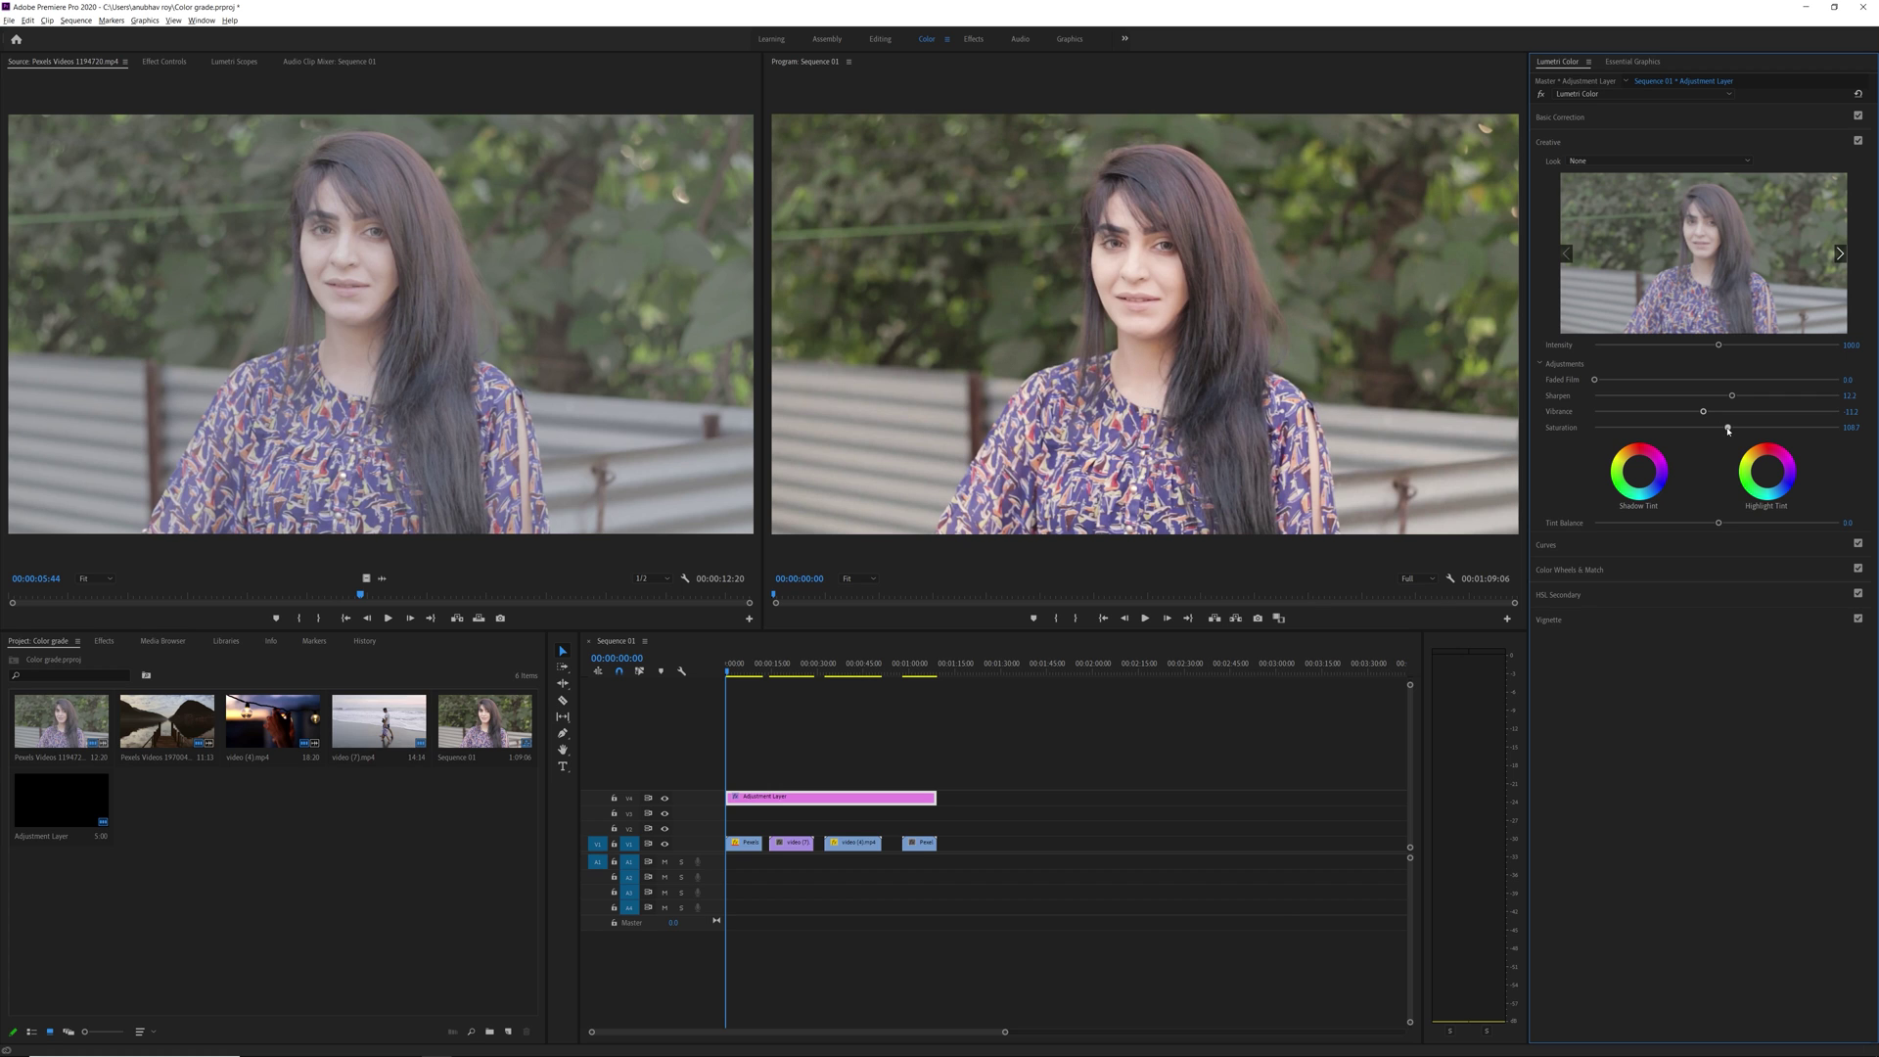
{"action": "left_click", "coordinate": [1858, 141]}
{"action": "left_click", "coordinate": [1858, 141]}
{"action": "left_click", "coordinate": [1859, 141]}
{"action": "left_click", "coordinate": [1859, 141]}
Try tinting the shadows and highlights with the Creative tint wheels and reset both wheels to neutral
{"action": "left_click", "coordinate": [1634, 478]}
{"action": "mouse_move", "coordinate": [1635, 472]}
{"action": "left_mouse_down"}
{"action": "mouse_move", "coordinate": [1646, 460]}
{"action": "mouse_move", "coordinate": [1640, 476]}
{"action": "left_mouse_up"}
{"action": "left_click_drag", "start_coordinate": [1771, 477], "coordinate": [1771, 473]}
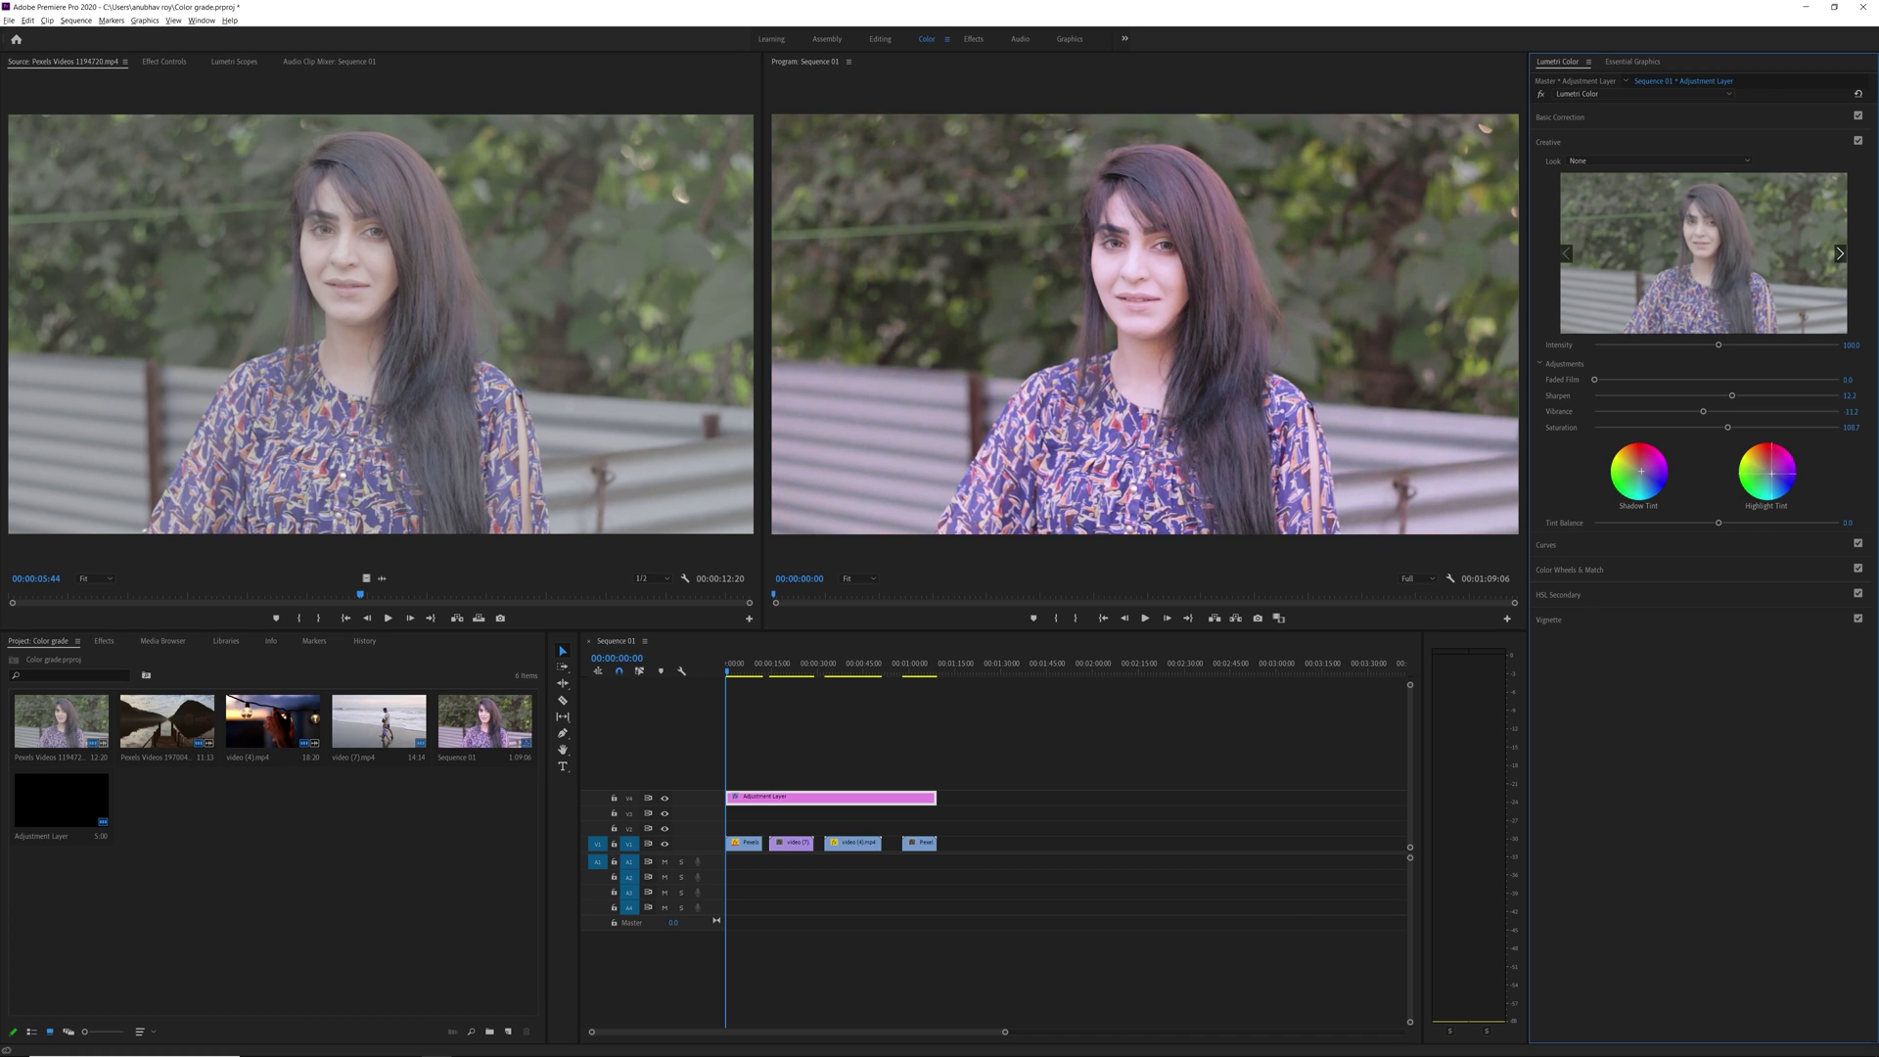
{"action": "left_click_drag", "start_coordinate": [1641, 469], "coordinate": [1639, 471]}
{"action": "double_click", "coordinate": [1635, 481]}
{"action": "double_click", "coordinate": [1789, 465]}
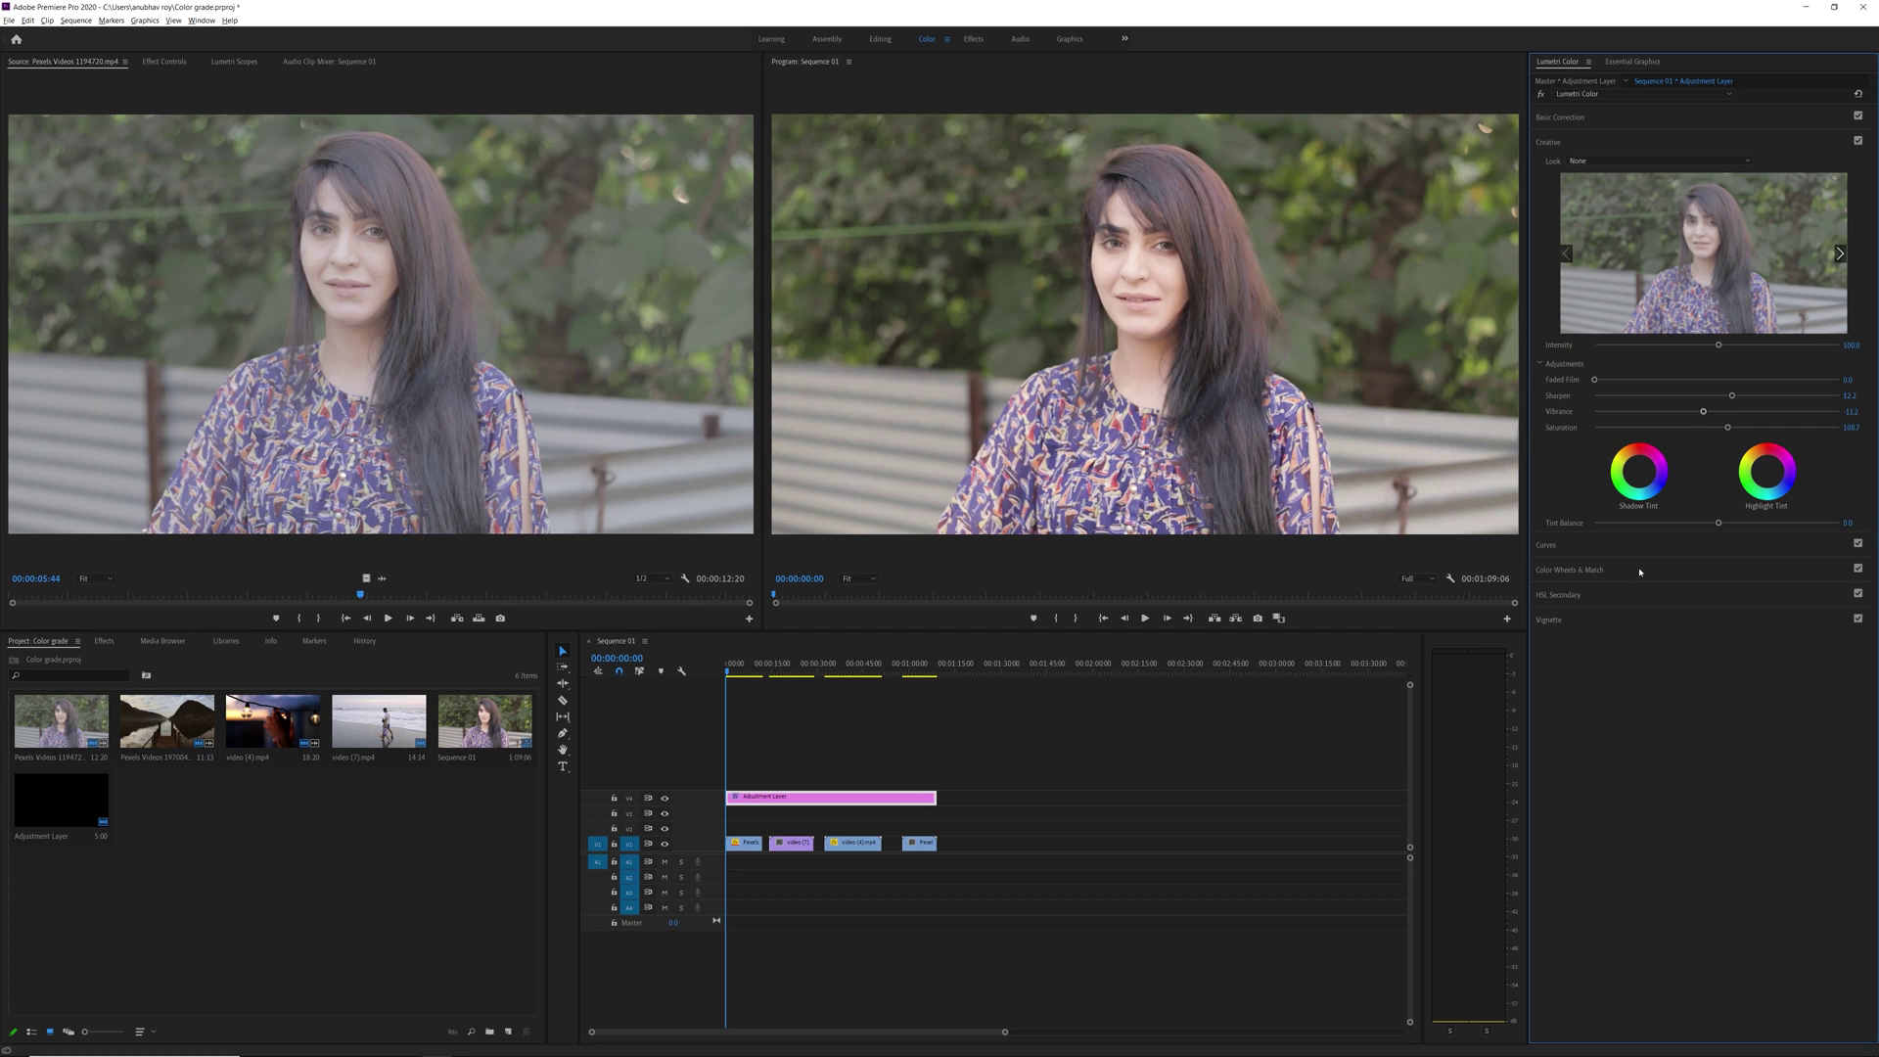
Add two points in the blue range of the Hue vs Sat curve and pull both down to desaturate the blues
{"action": "left_click", "coordinate": [1548, 546]}
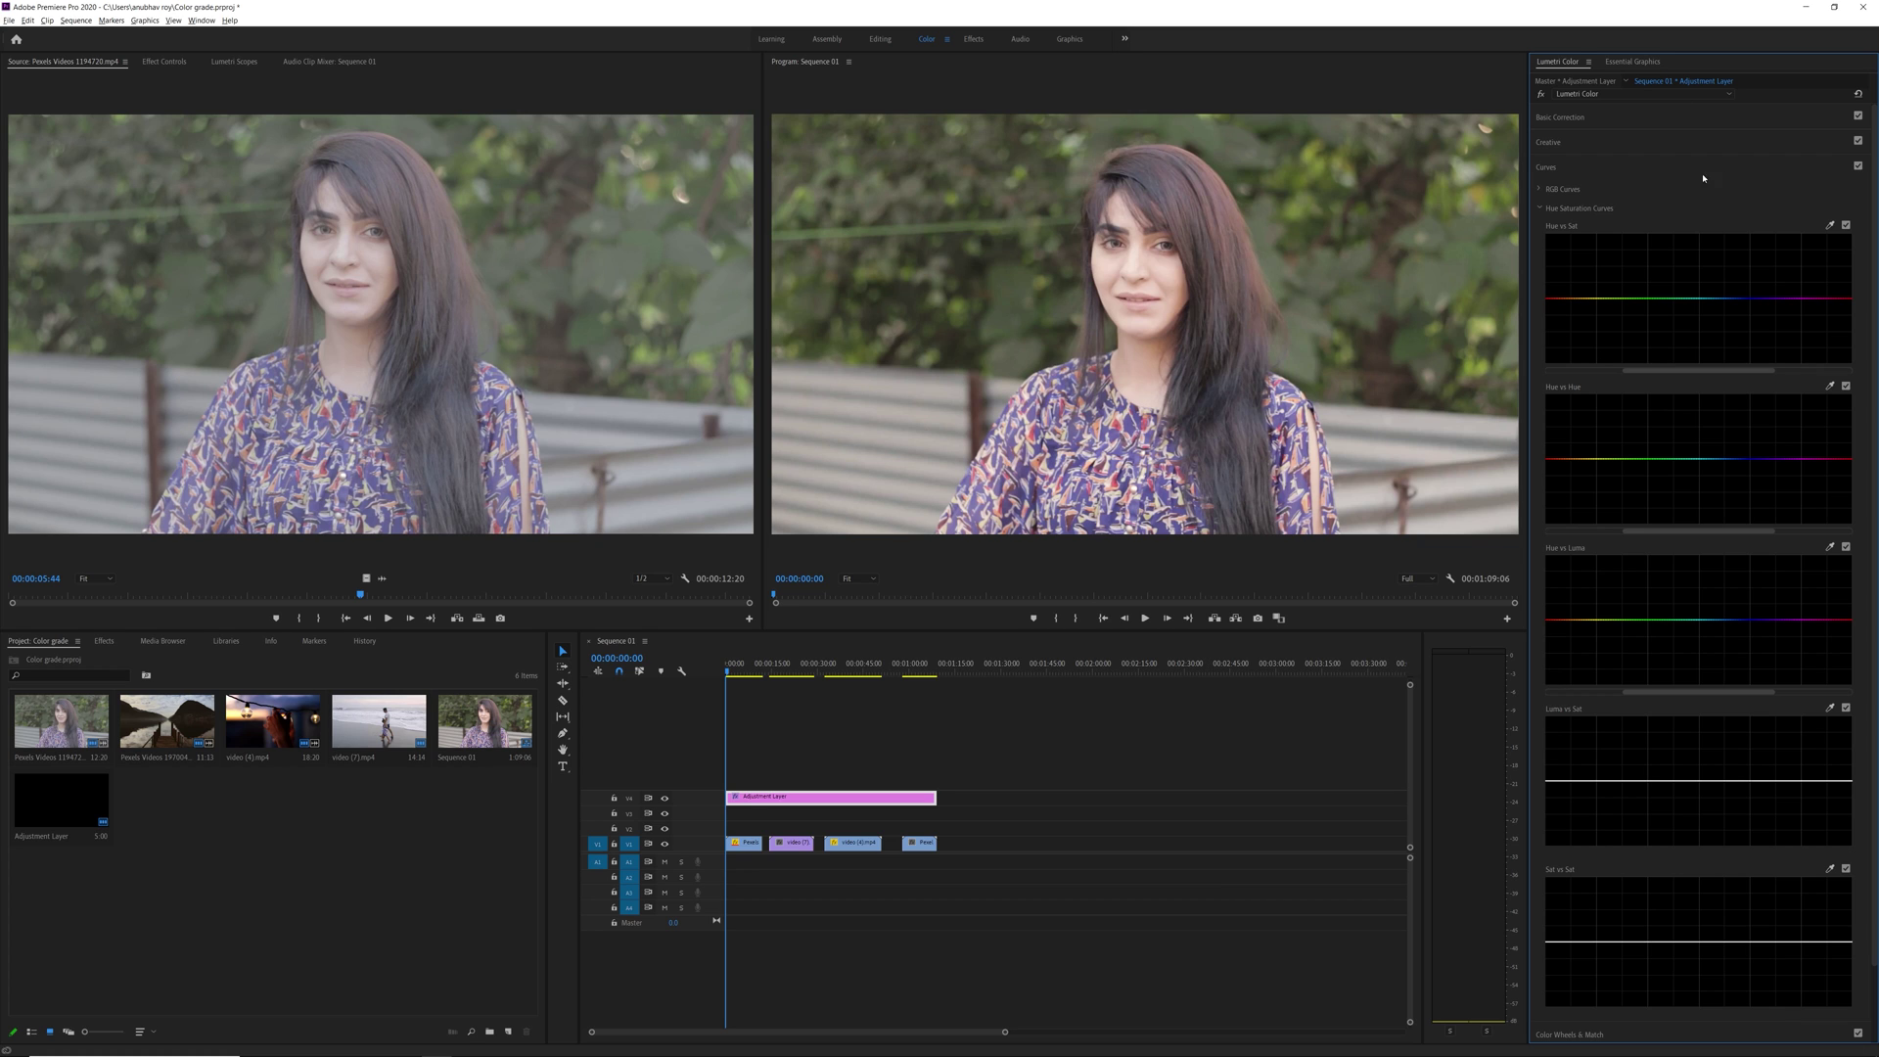
{"action": "scroll", "coordinate": [1642, 418], "scroll_direction": "down", "scroll_amount": 2}
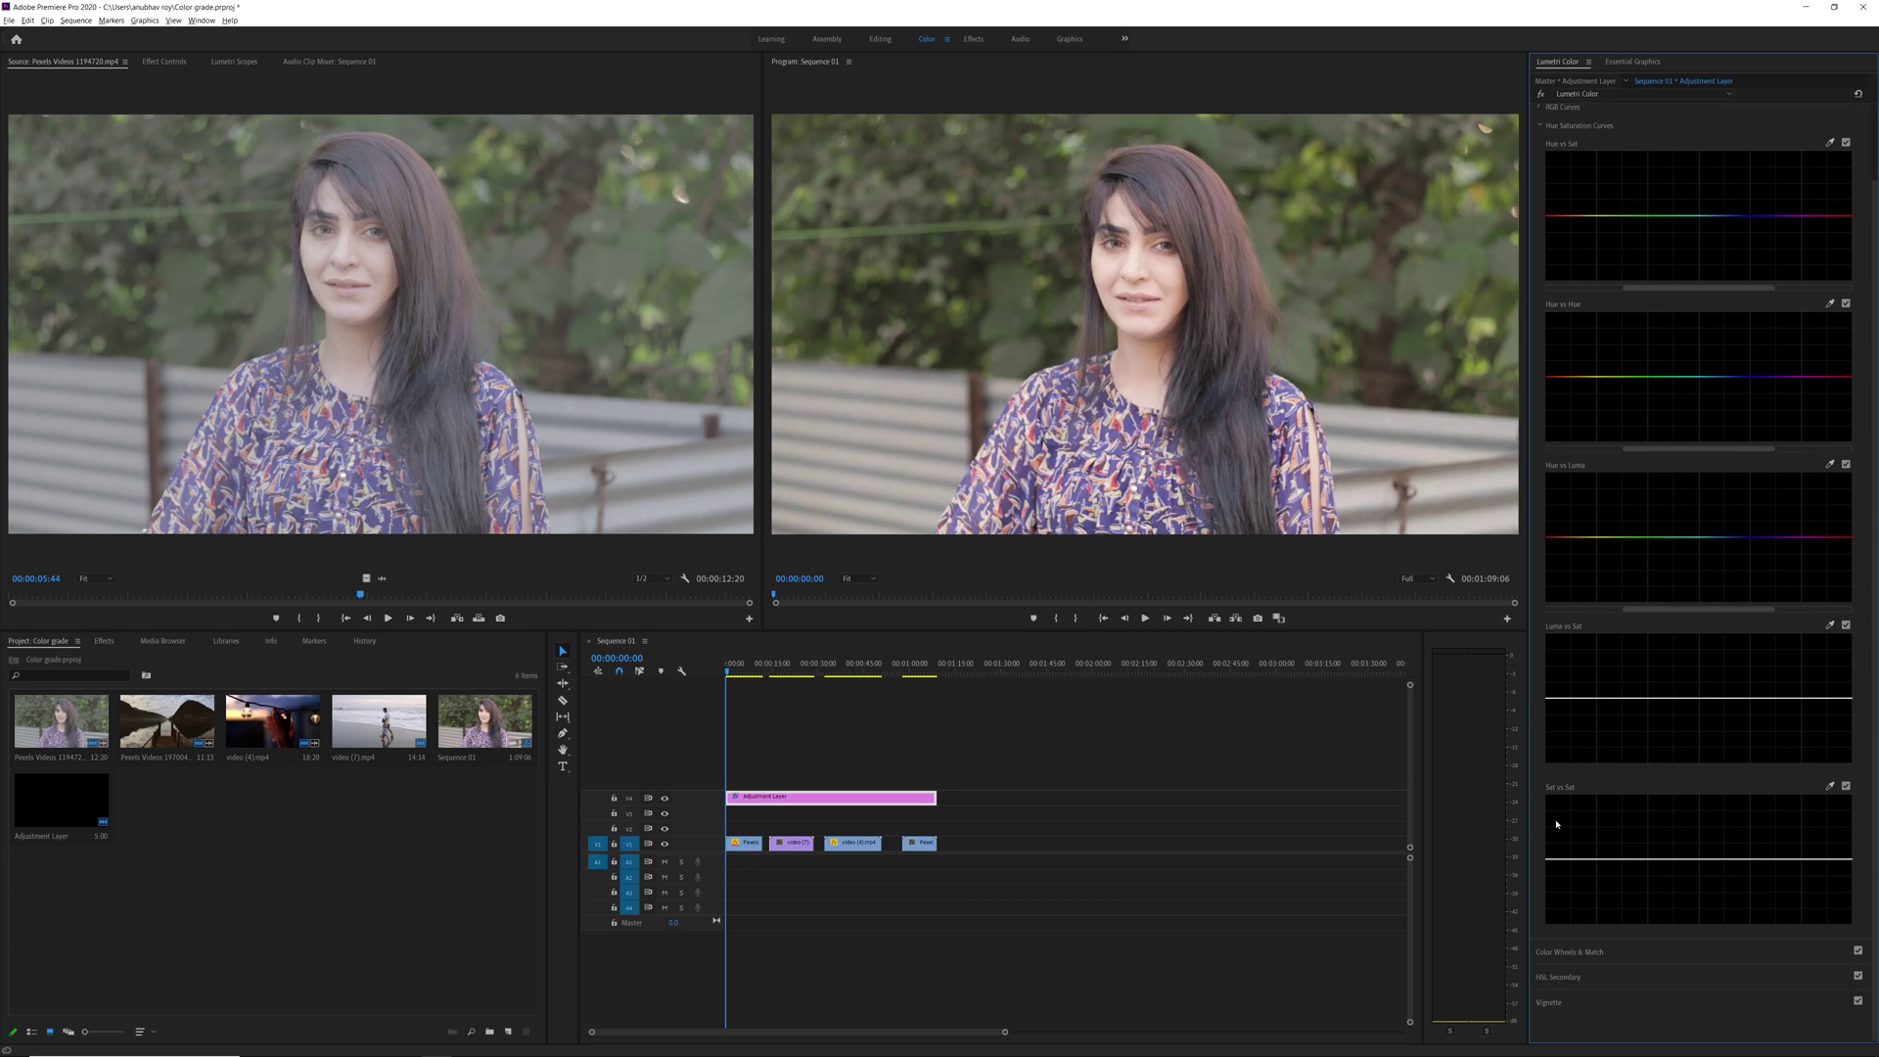
{"action": "scroll", "coordinate": [1556, 824], "scroll_direction": "up", "scroll_amount": 2}
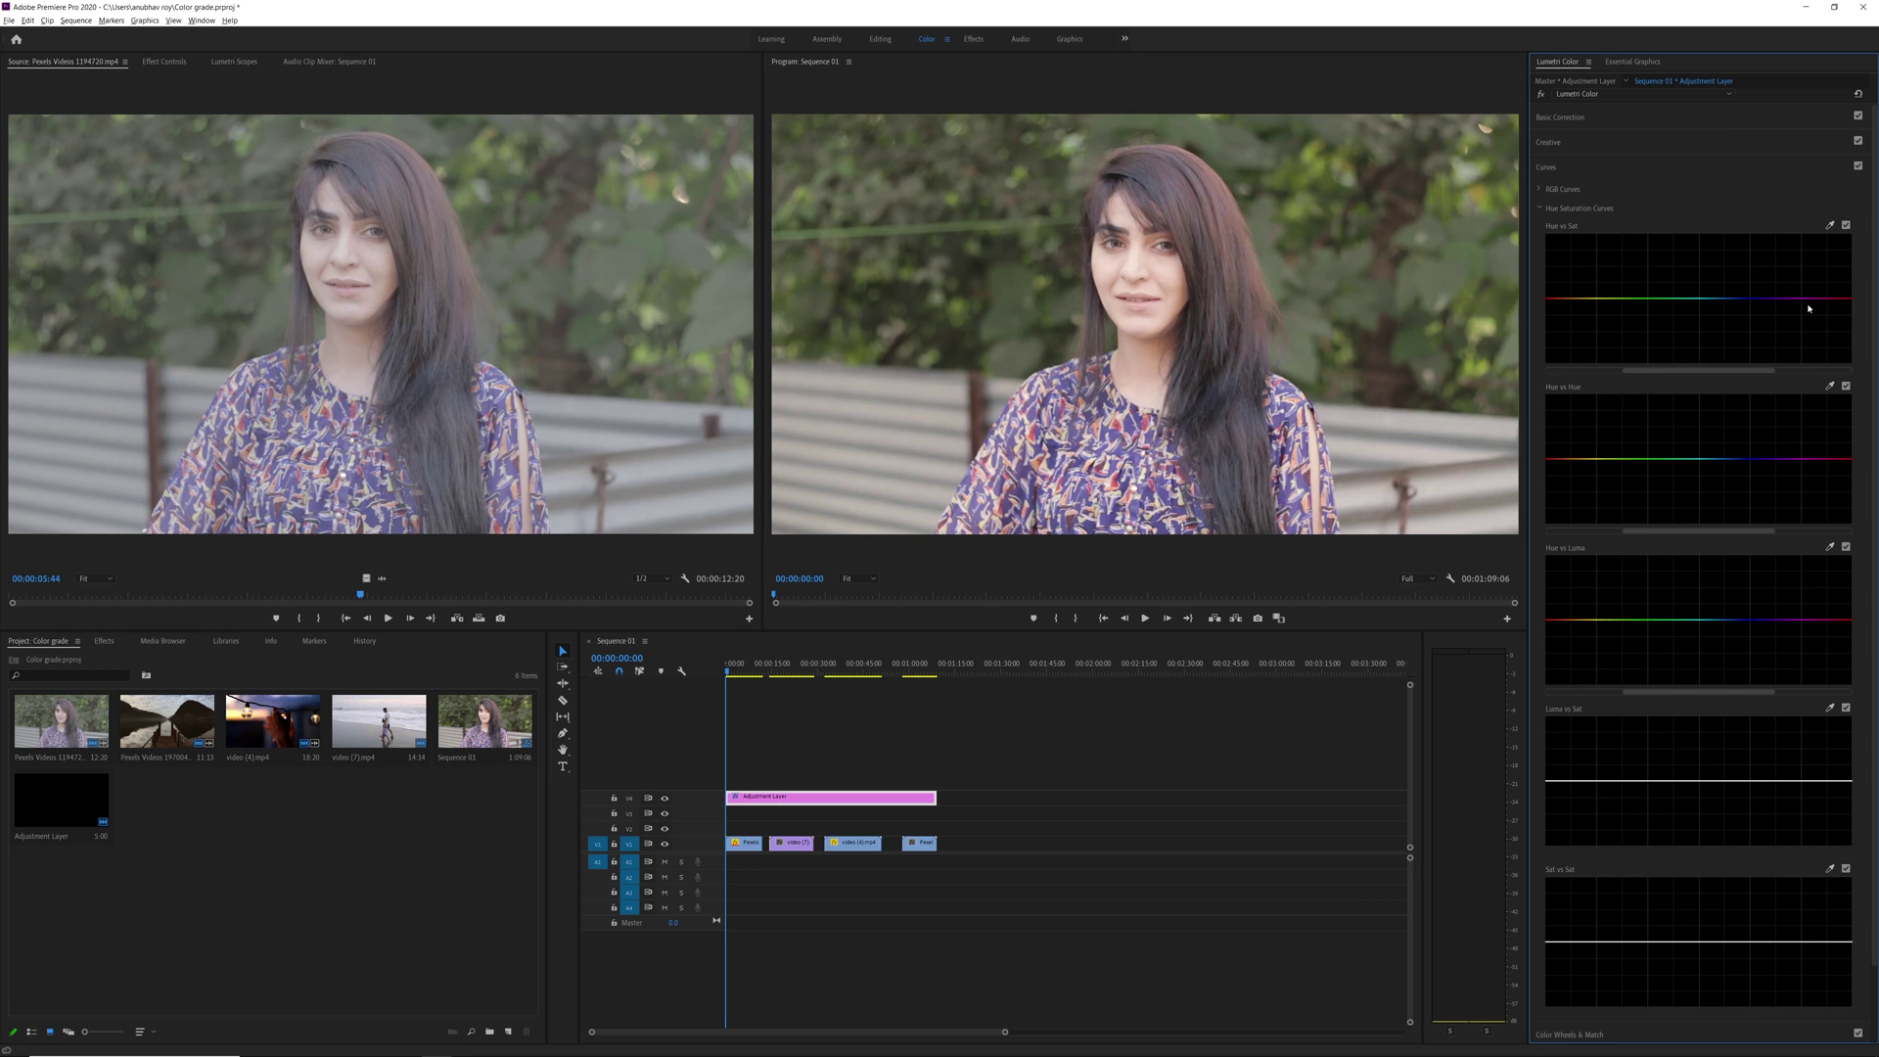
{"action": "left_click", "coordinate": [1750, 298]}
{"action": "left_click", "coordinate": [1726, 299]}
{"action": "left_click_drag", "start_coordinate": [1752, 309], "coordinate": [1757, 337]}
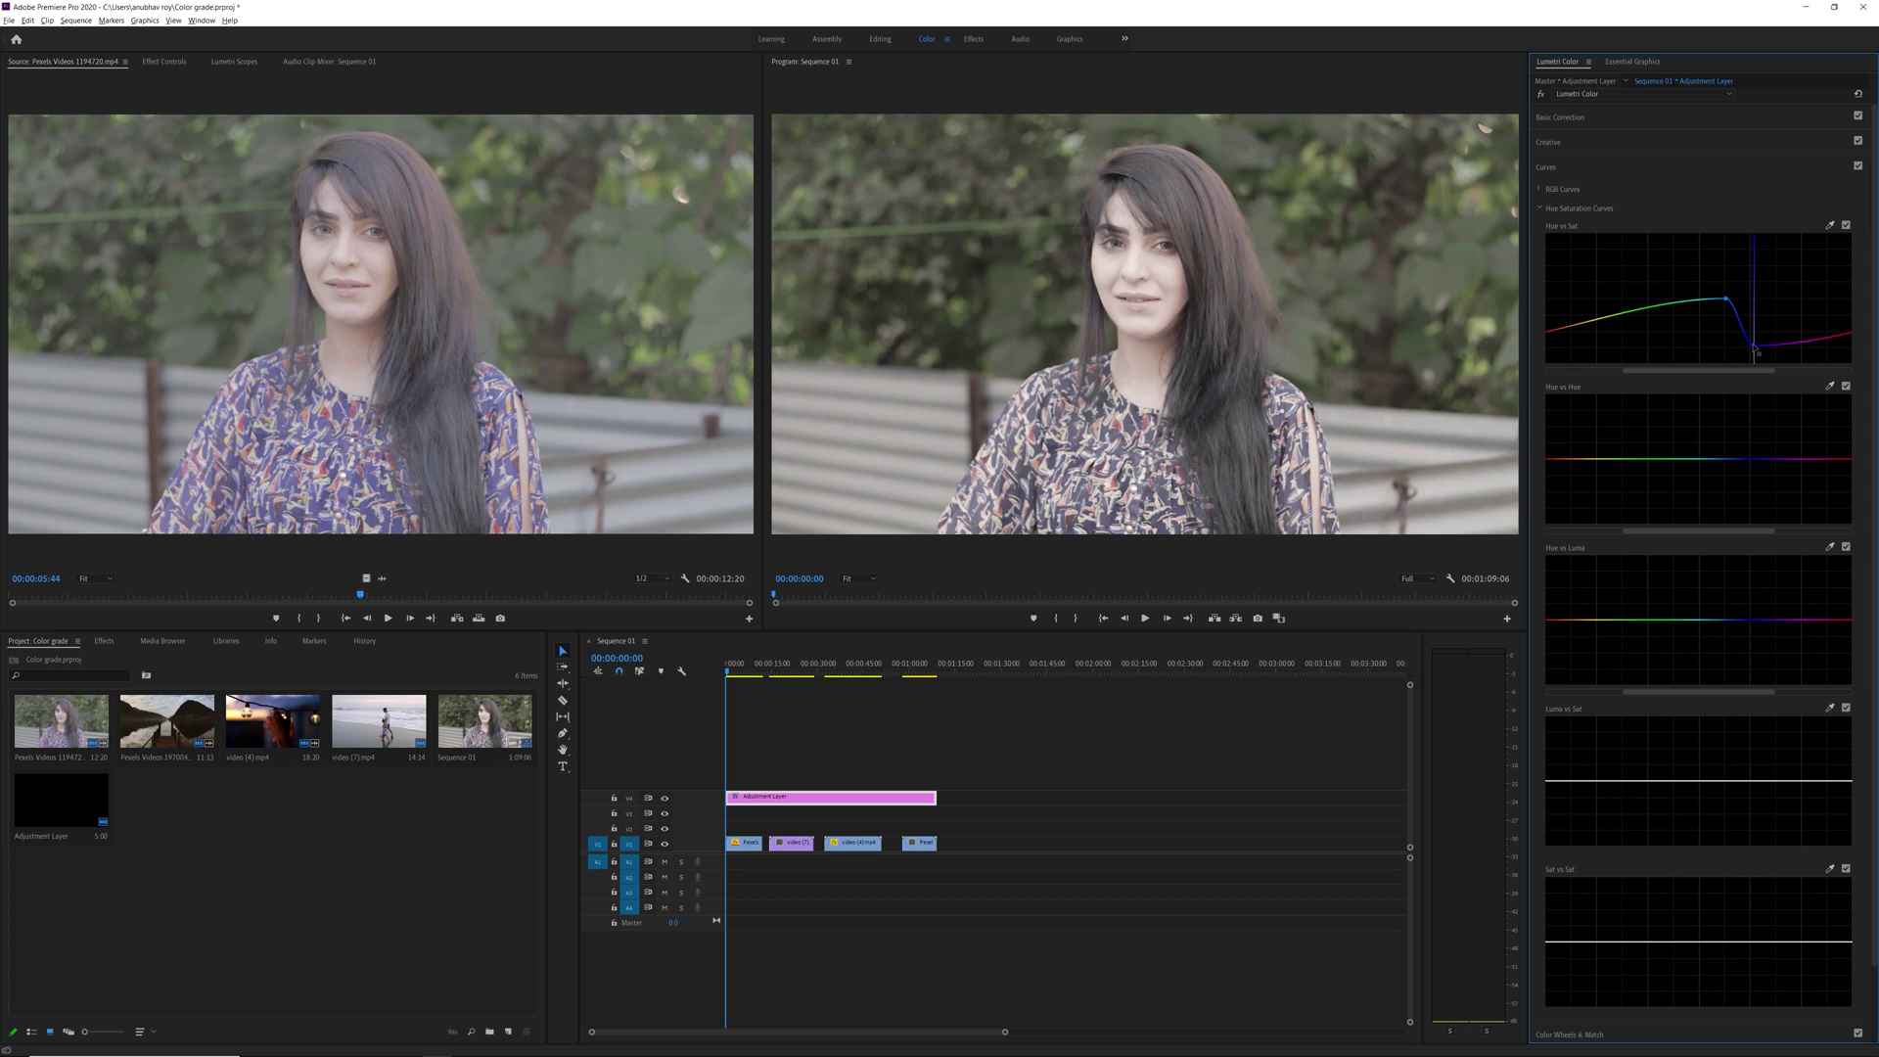
{"action": "left_click_drag", "start_coordinate": [1725, 299], "coordinate": [1729, 330]}
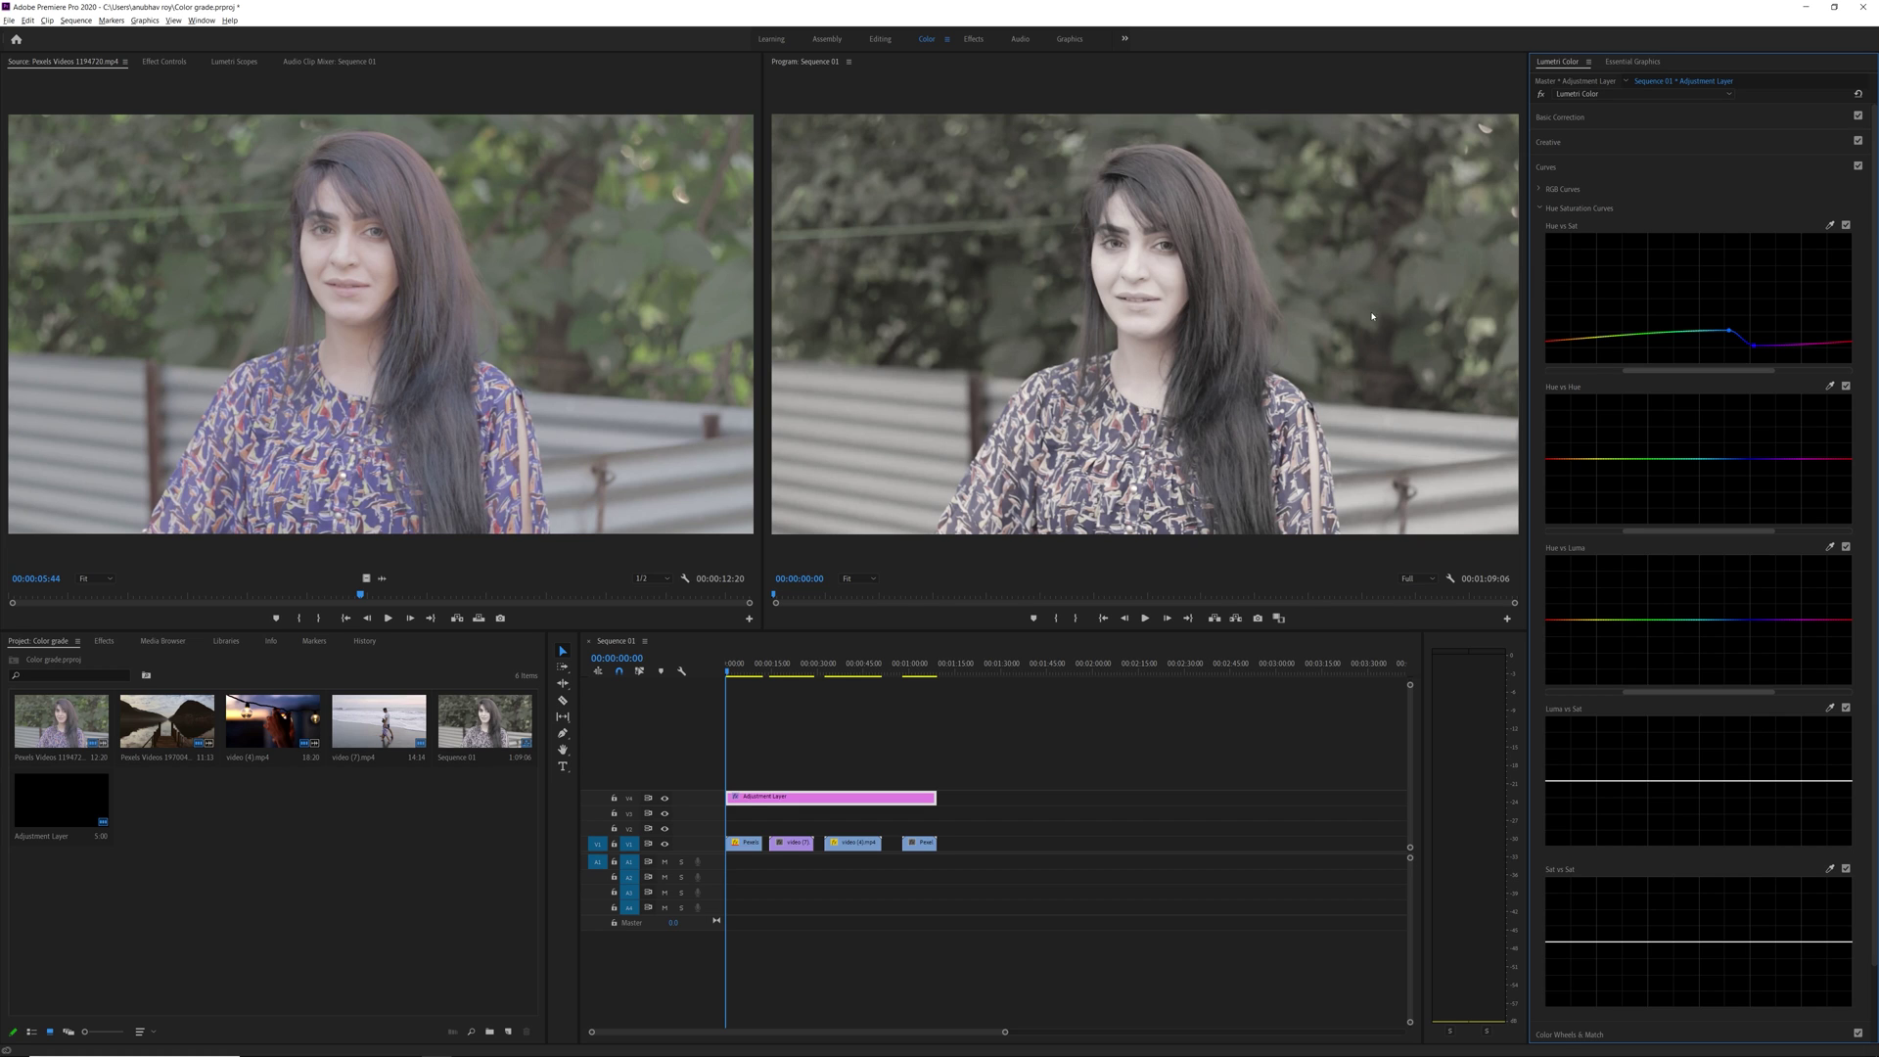
Add green and yellow points to the Hue vs Sat curve and raise them to the middle line to restore those colours
{"action": "left_click", "coordinate": [1633, 335]}
{"action": "left_click", "coordinate": [1577, 338]}
{"action": "left_click_drag", "start_coordinate": [1576, 339], "coordinate": [1629, 308]}
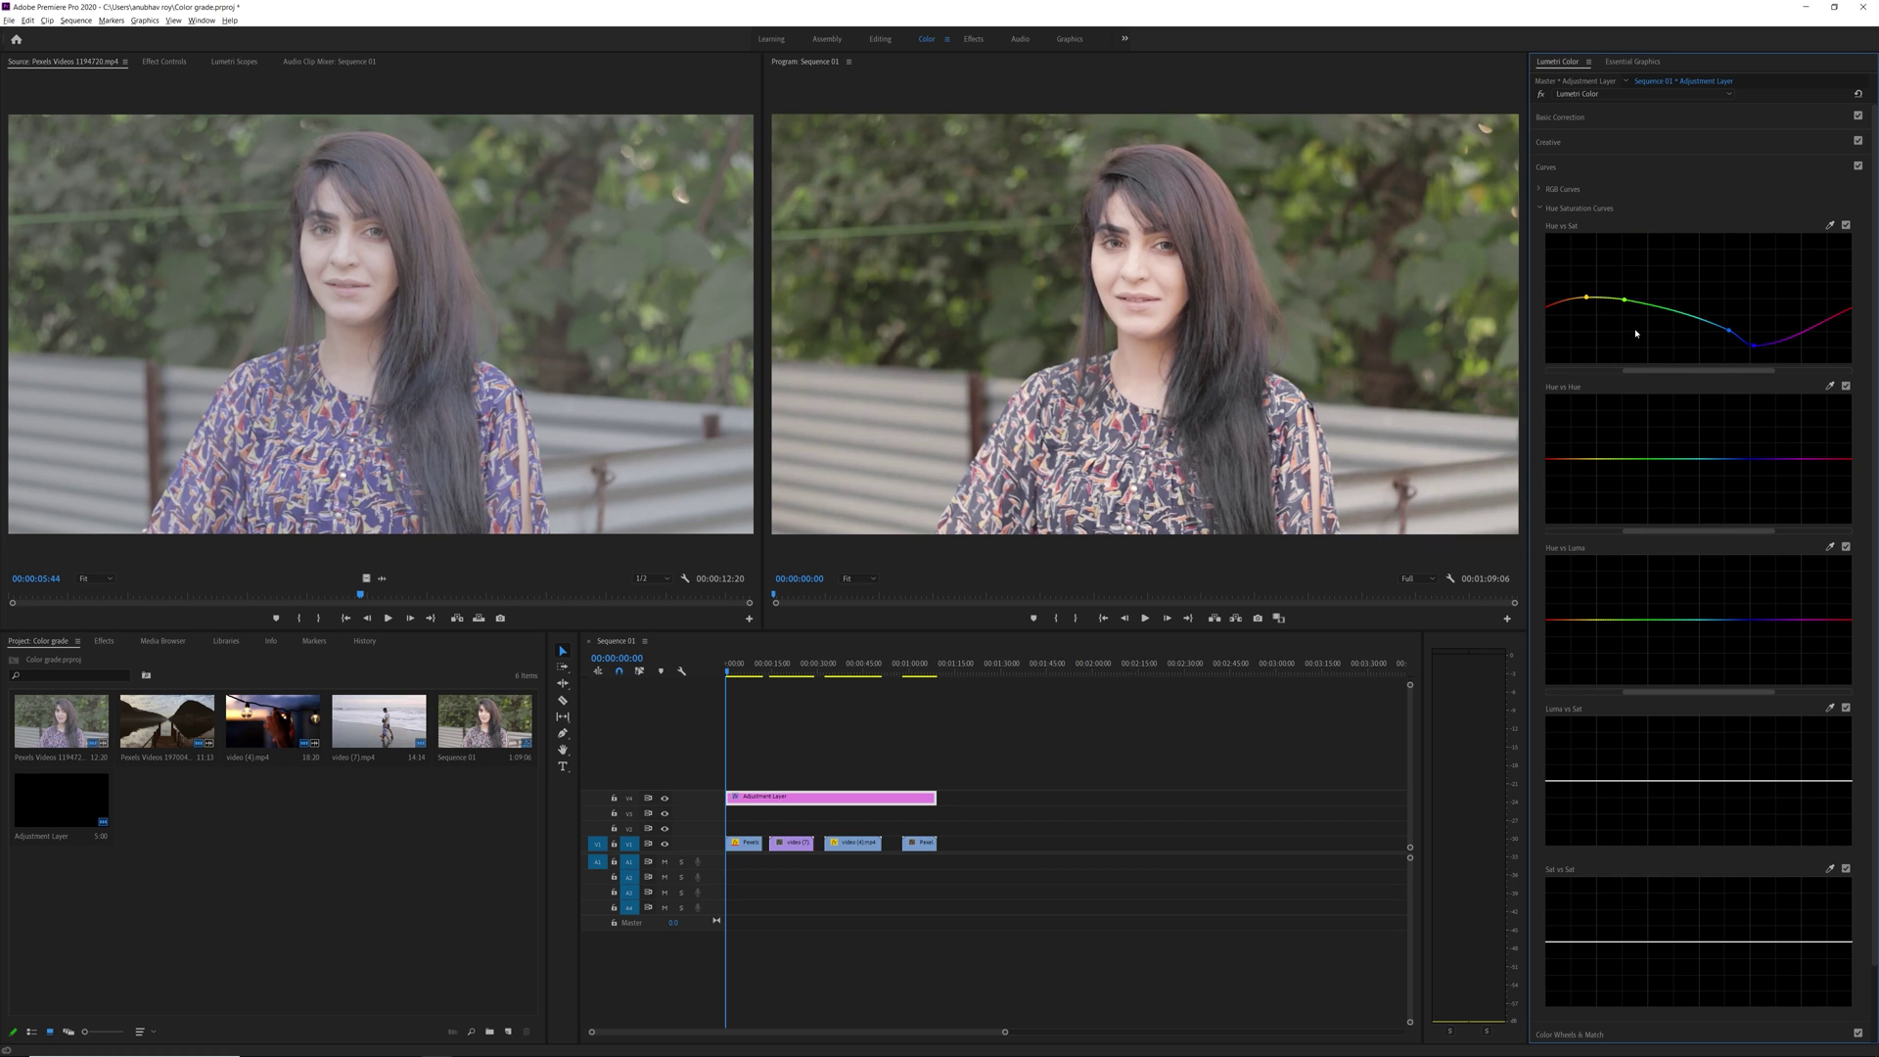
Compare the Hue vs Sat curve off and on, and add a point in its orange-red range and raise it slightly
{"action": "left_click", "coordinate": [1845, 225]}
{"action": "left_click", "coordinate": [1846, 225]}
{"action": "left_click", "coordinate": [1558, 304]}
{"action": "left_click_drag", "start_coordinate": [1558, 304], "coordinate": [1558, 293]}
Try shifting the greens and yellows of the foliage with points on the Hue vs Hue curve
{"action": "left_click", "coordinate": [1828, 388]}
{"action": "left_click", "coordinate": [1425, 277]}
{"action": "mouse_move", "coordinate": [1614, 465]}
{"action": "left_mouse_down"}
{"action": "mouse_move", "coordinate": [1594, 443]}
{"action": "mouse_move", "coordinate": [1601, 467]}
{"action": "left_mouse_up"}
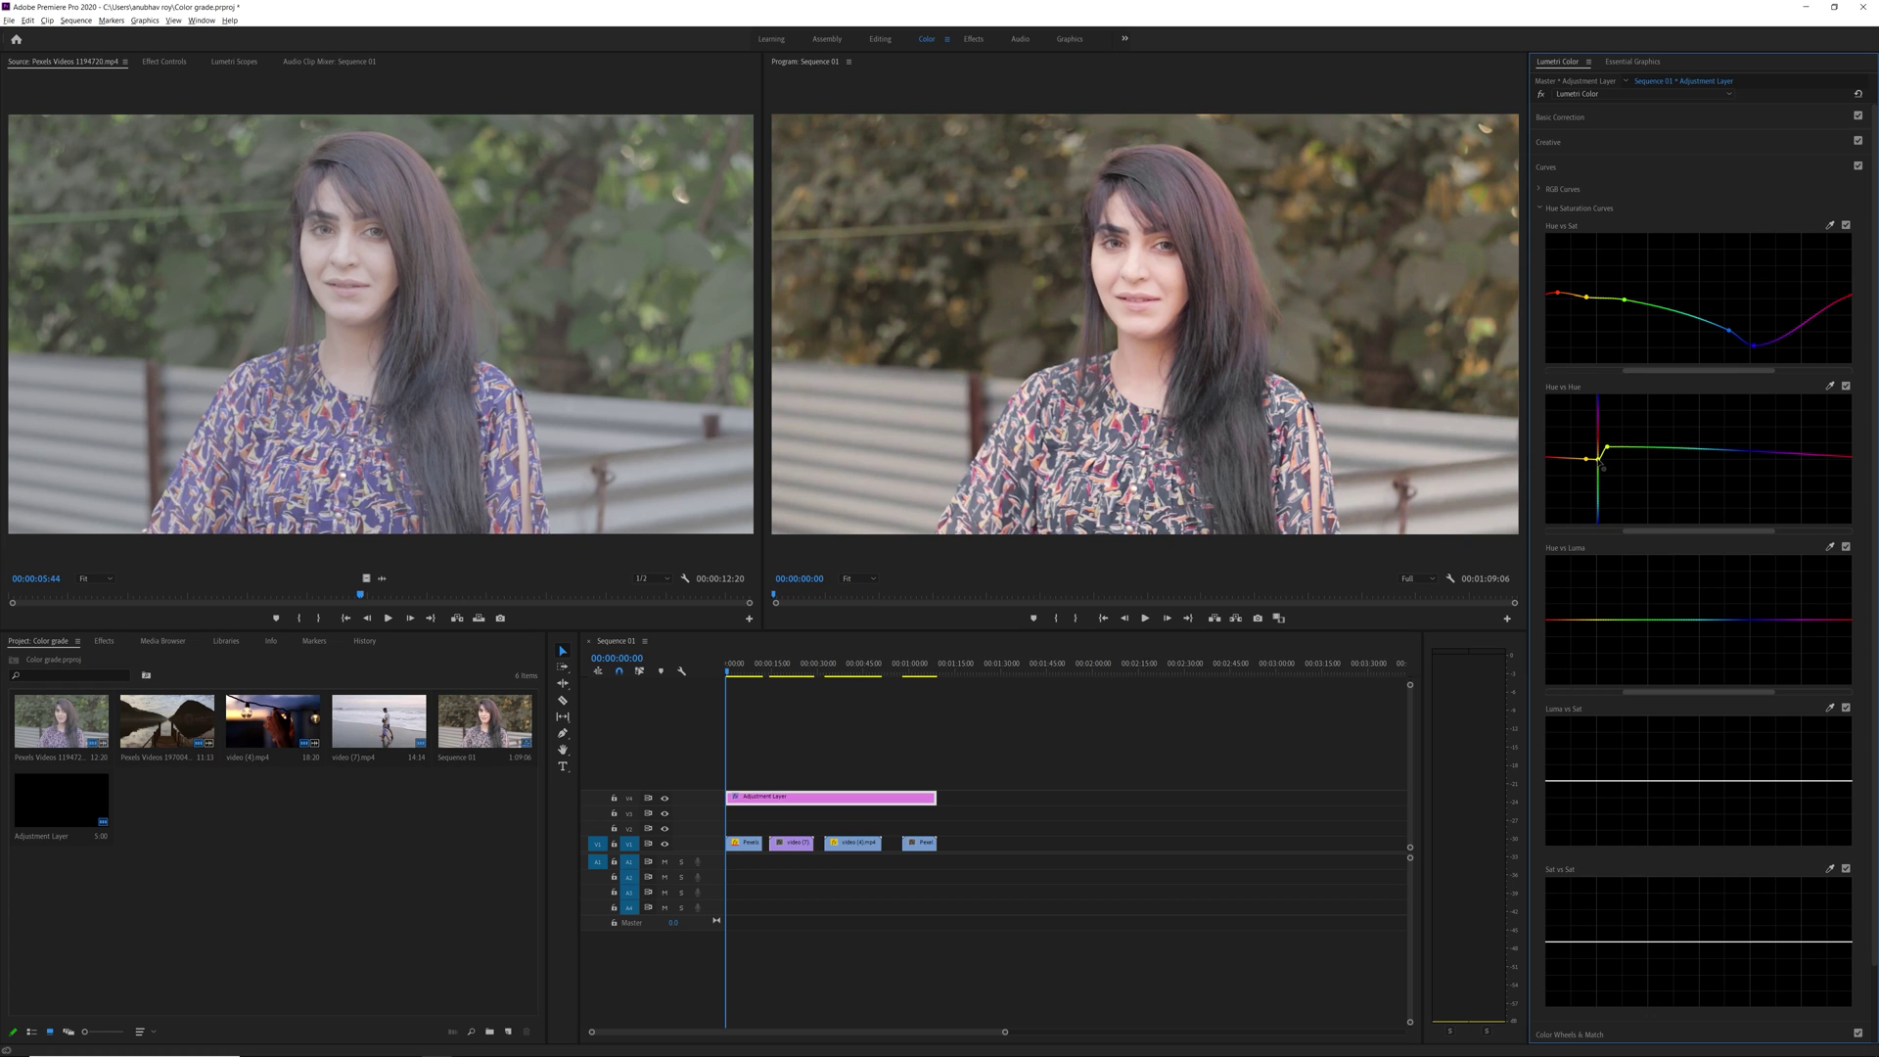
{"action": "double_click", "coordinate": [1601, 467]}
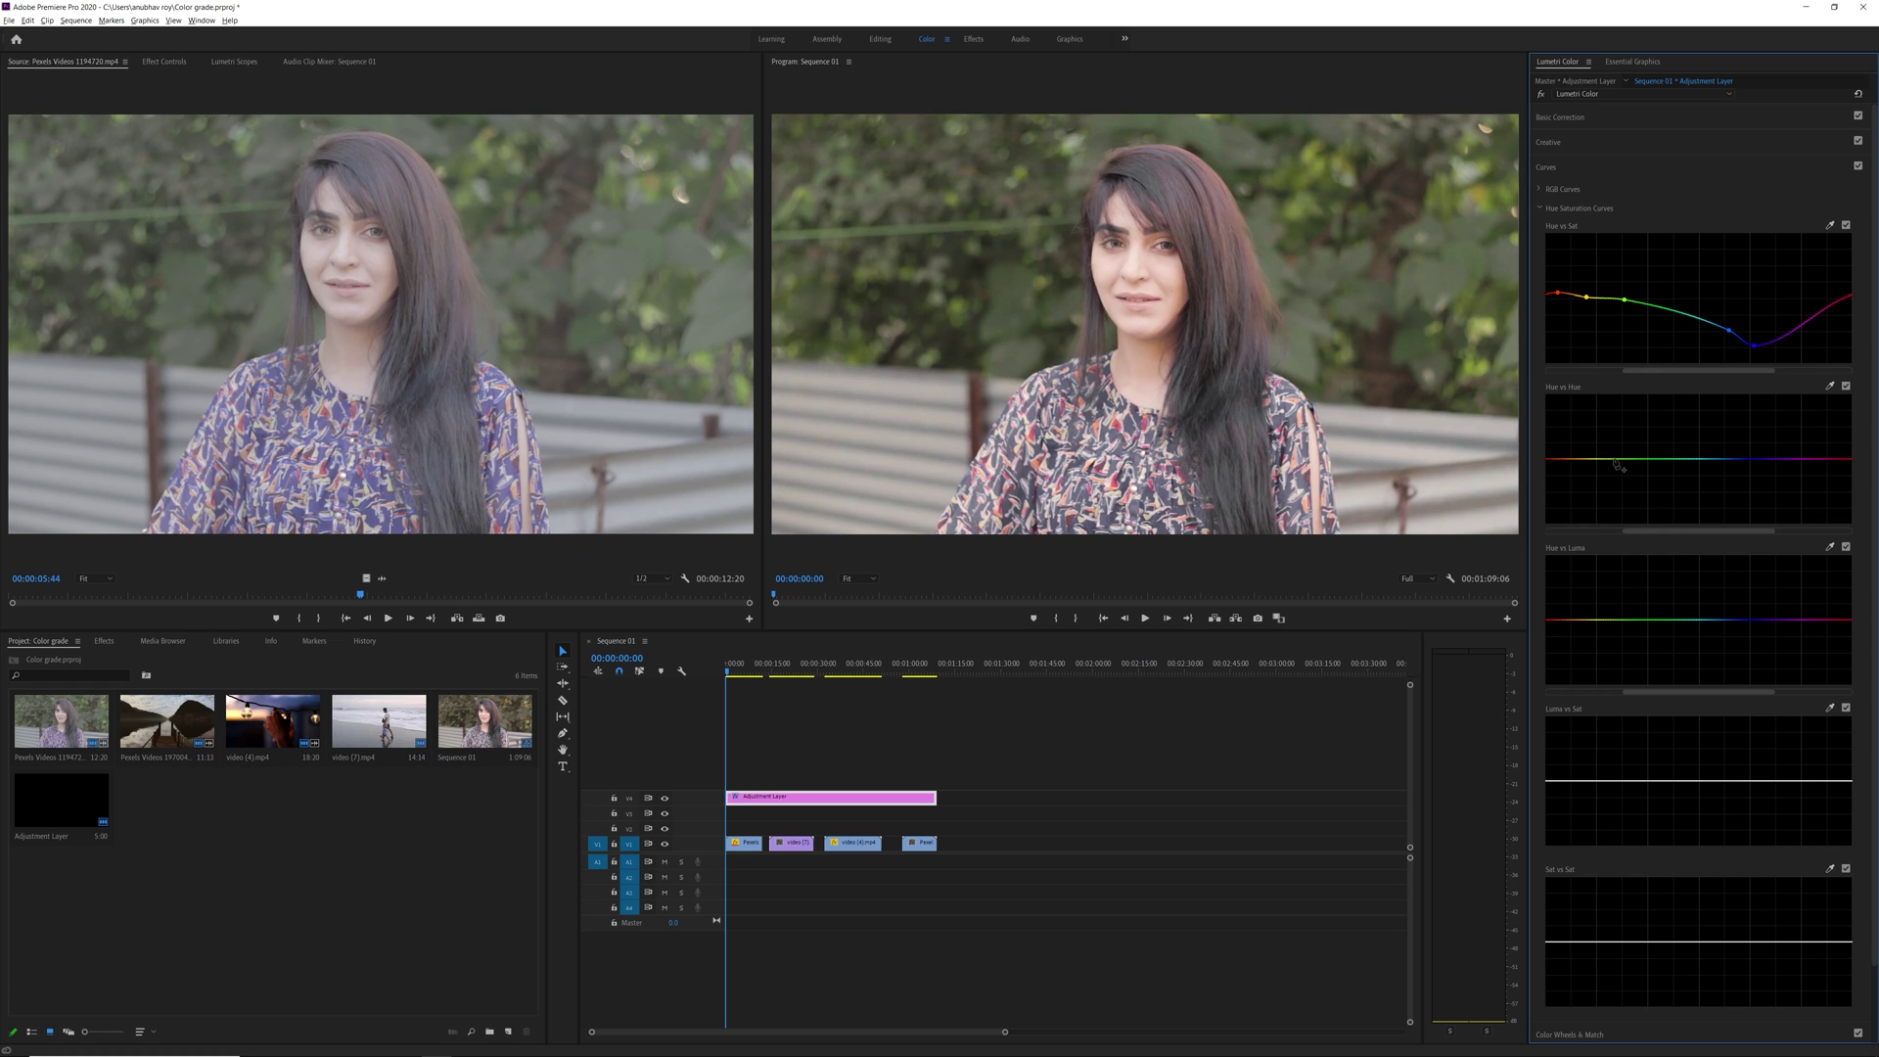
{"action": "left_click_drag", "start_coordinate": [1607, 459], "coordinate": [1631, 453]}
{"action": "left_click", "coordinate": [1590, 460]}
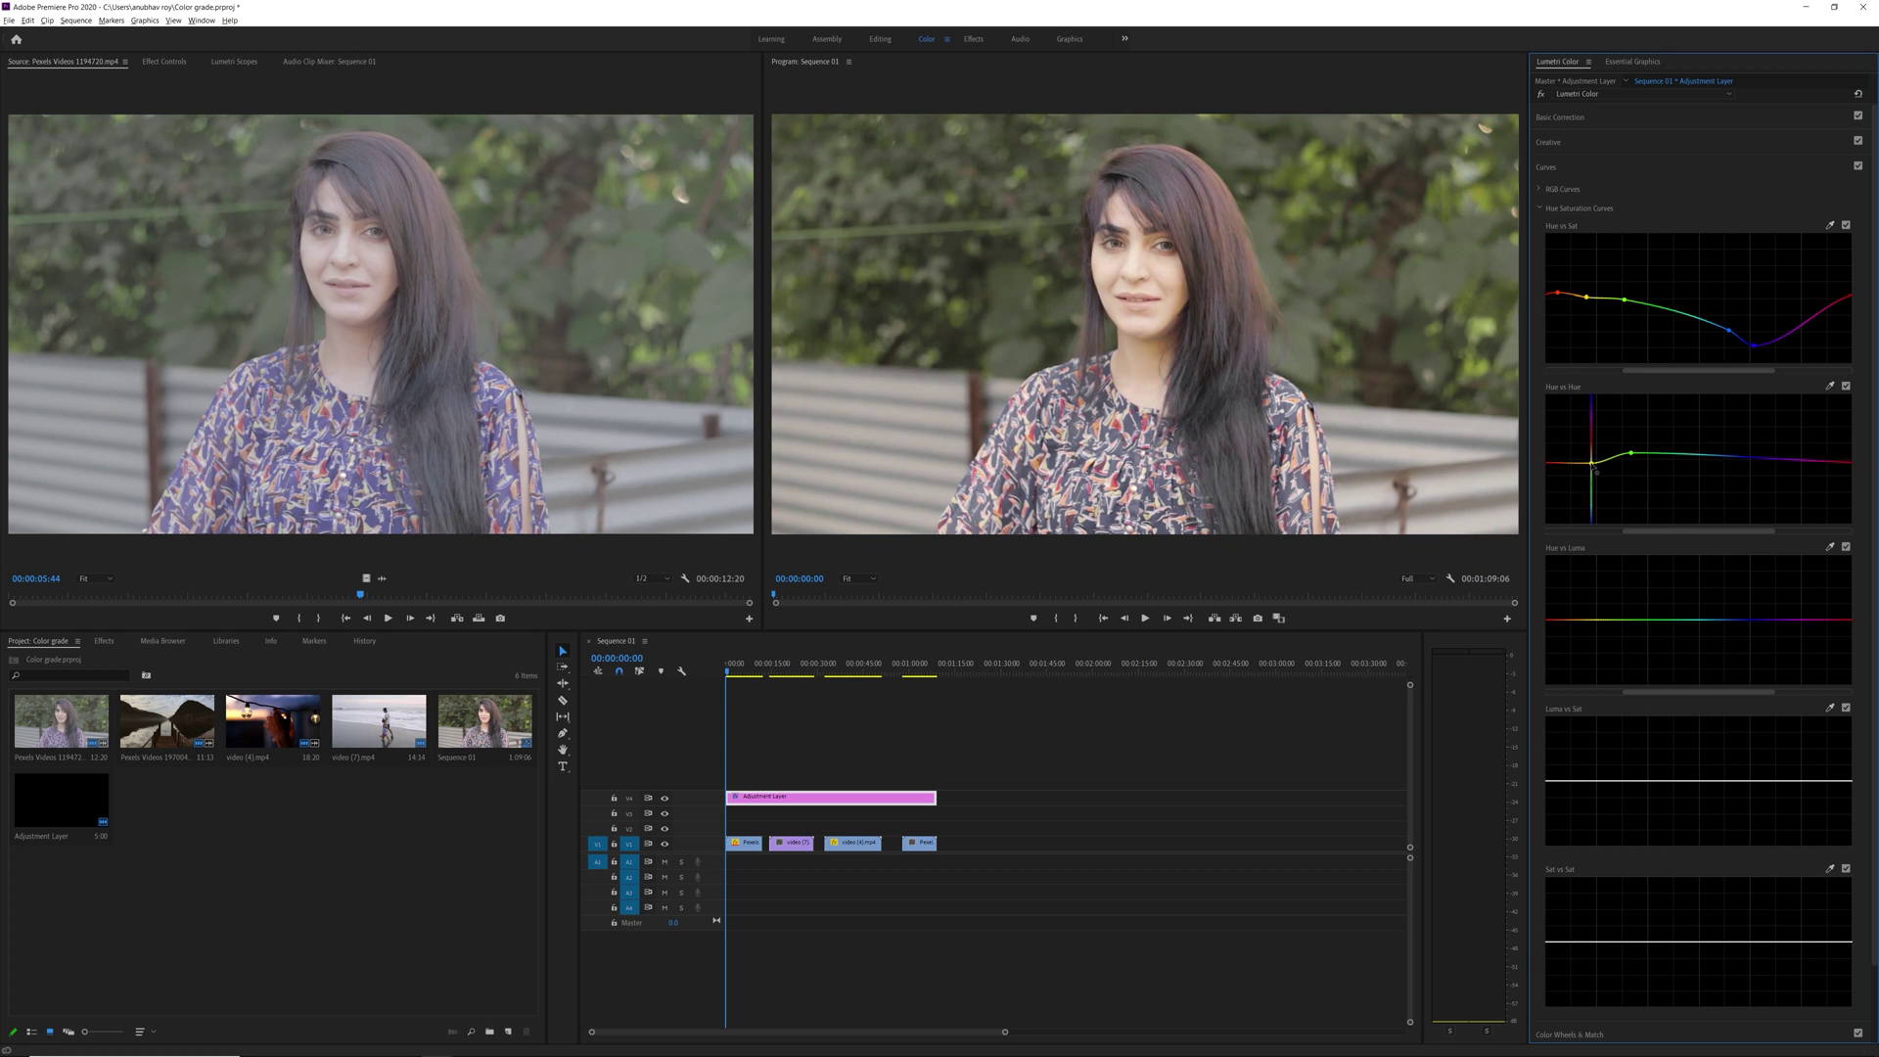
Try lowering the reds and raising the greens on the Hue vs Luma curve, and reset the curve to flat
{"action": "left_click", "coordinate": [1747, 620]}
{"action": "left_click_drag", "start_coordinate": [1747, 623], "coordinate": [1746, 636]}
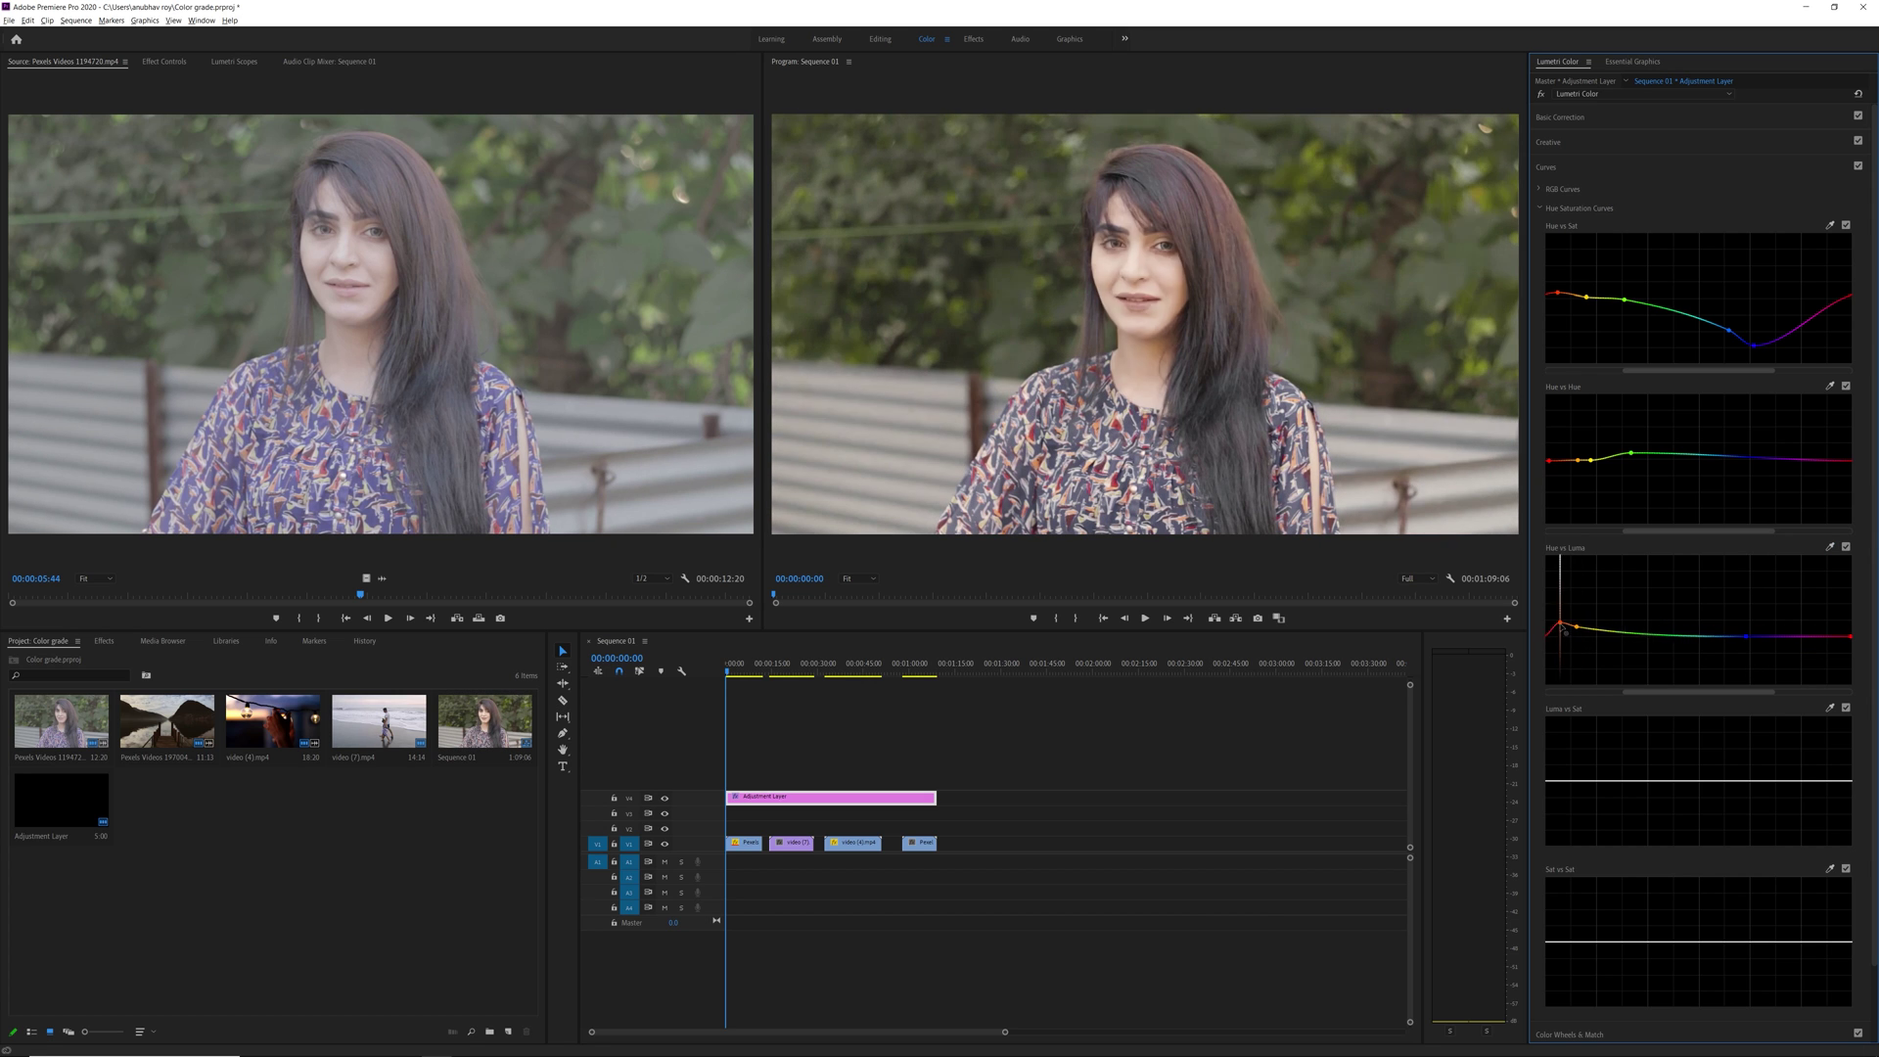
{"action": "left_click", "coordinate": [1560, 116]}
{"action": "left_click", "coordinate": [1548, 402]}
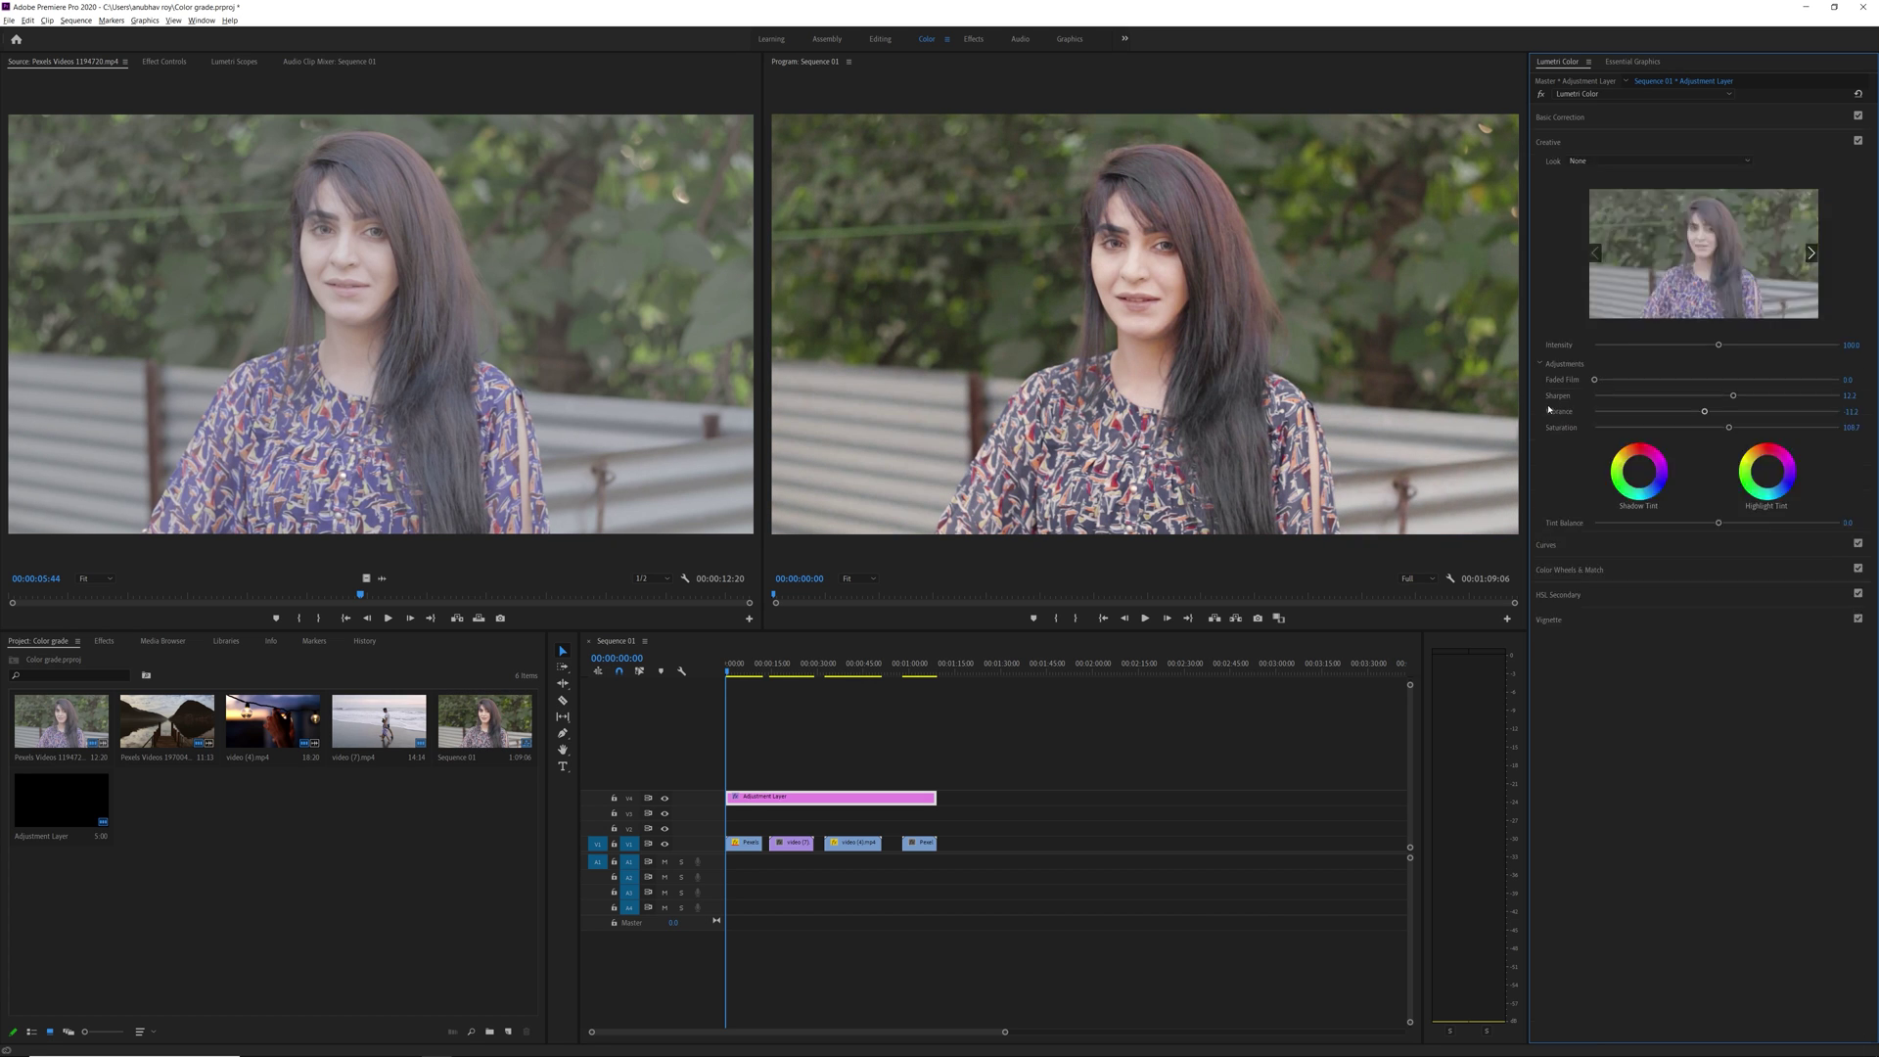
{"action": "left_click", "coordinate": [1546, 551]}
{"action": "left_click_drag", "start_coordinate": [1747, 636], "coordinate": [1629, 613]}
{"action": "scroll", "coordinate": [1644, 683], "scroll_direction": "down", "scroll_amount": 1}
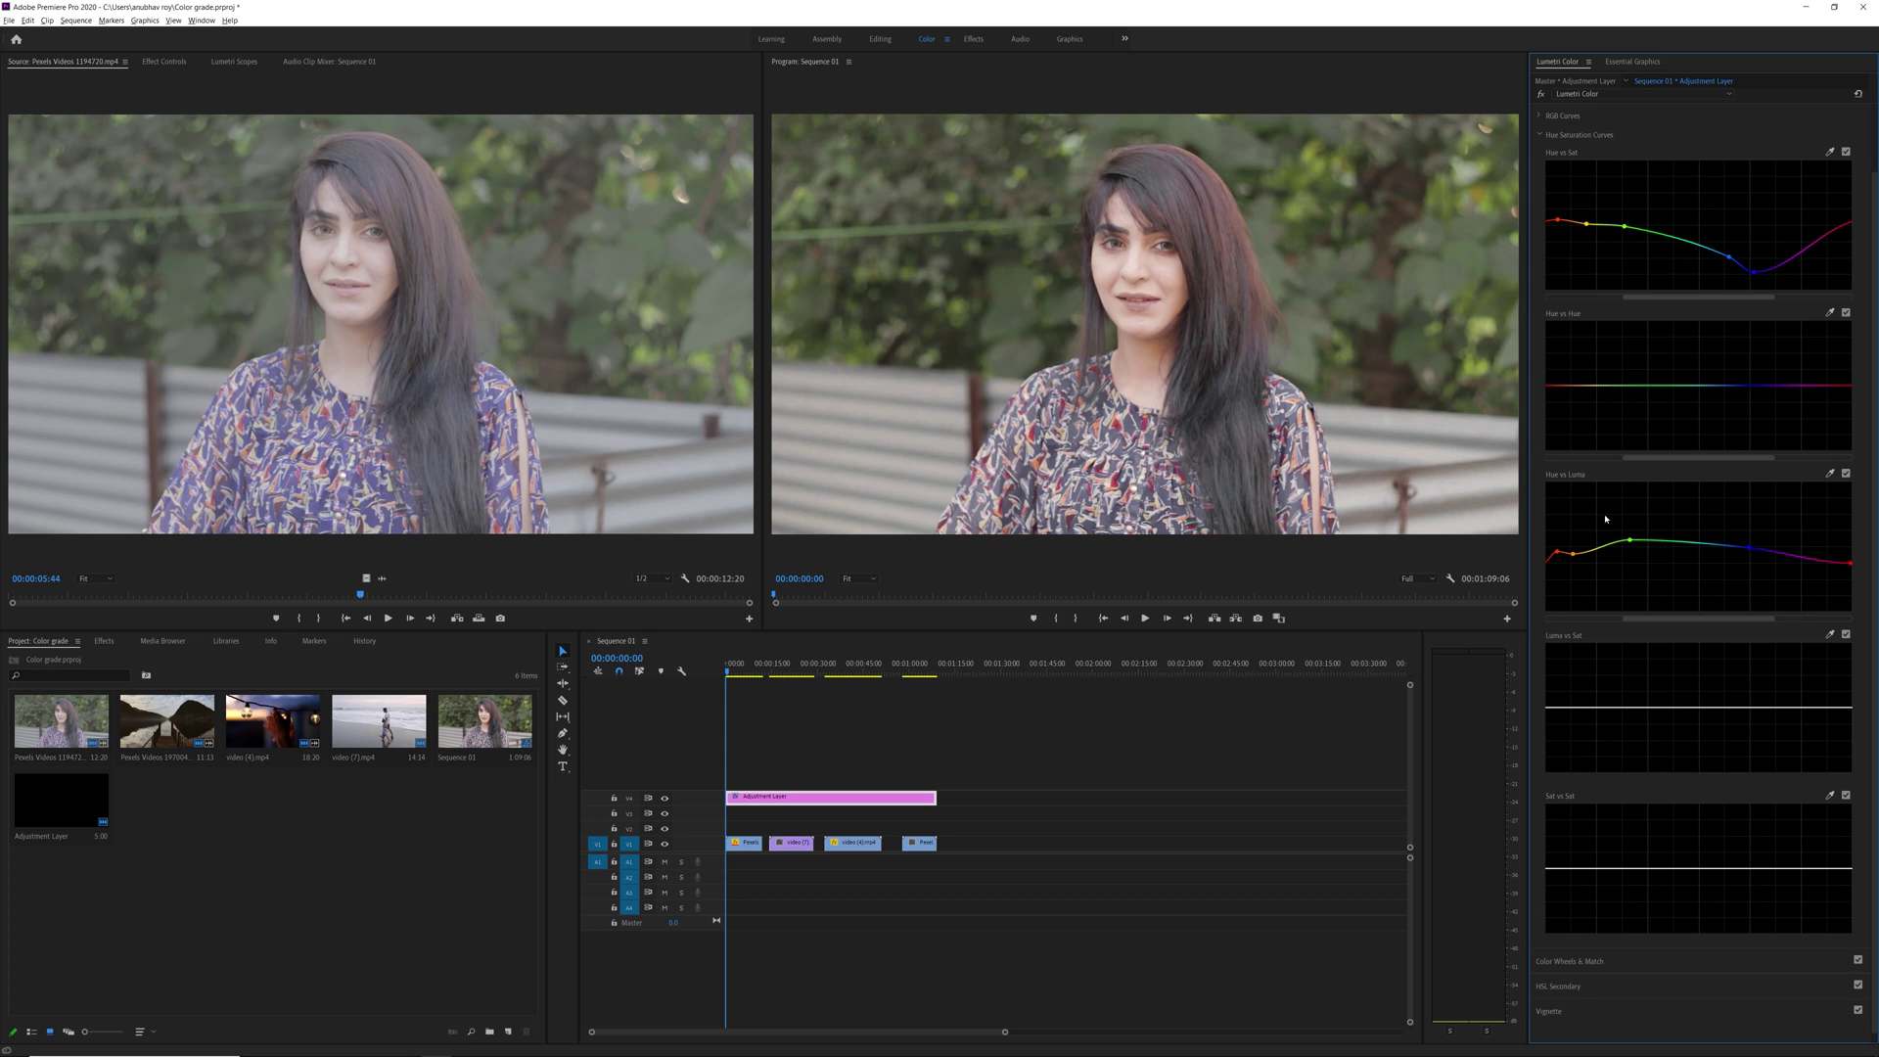
{"action": "double_click", "coordinate": [1653, 539]}
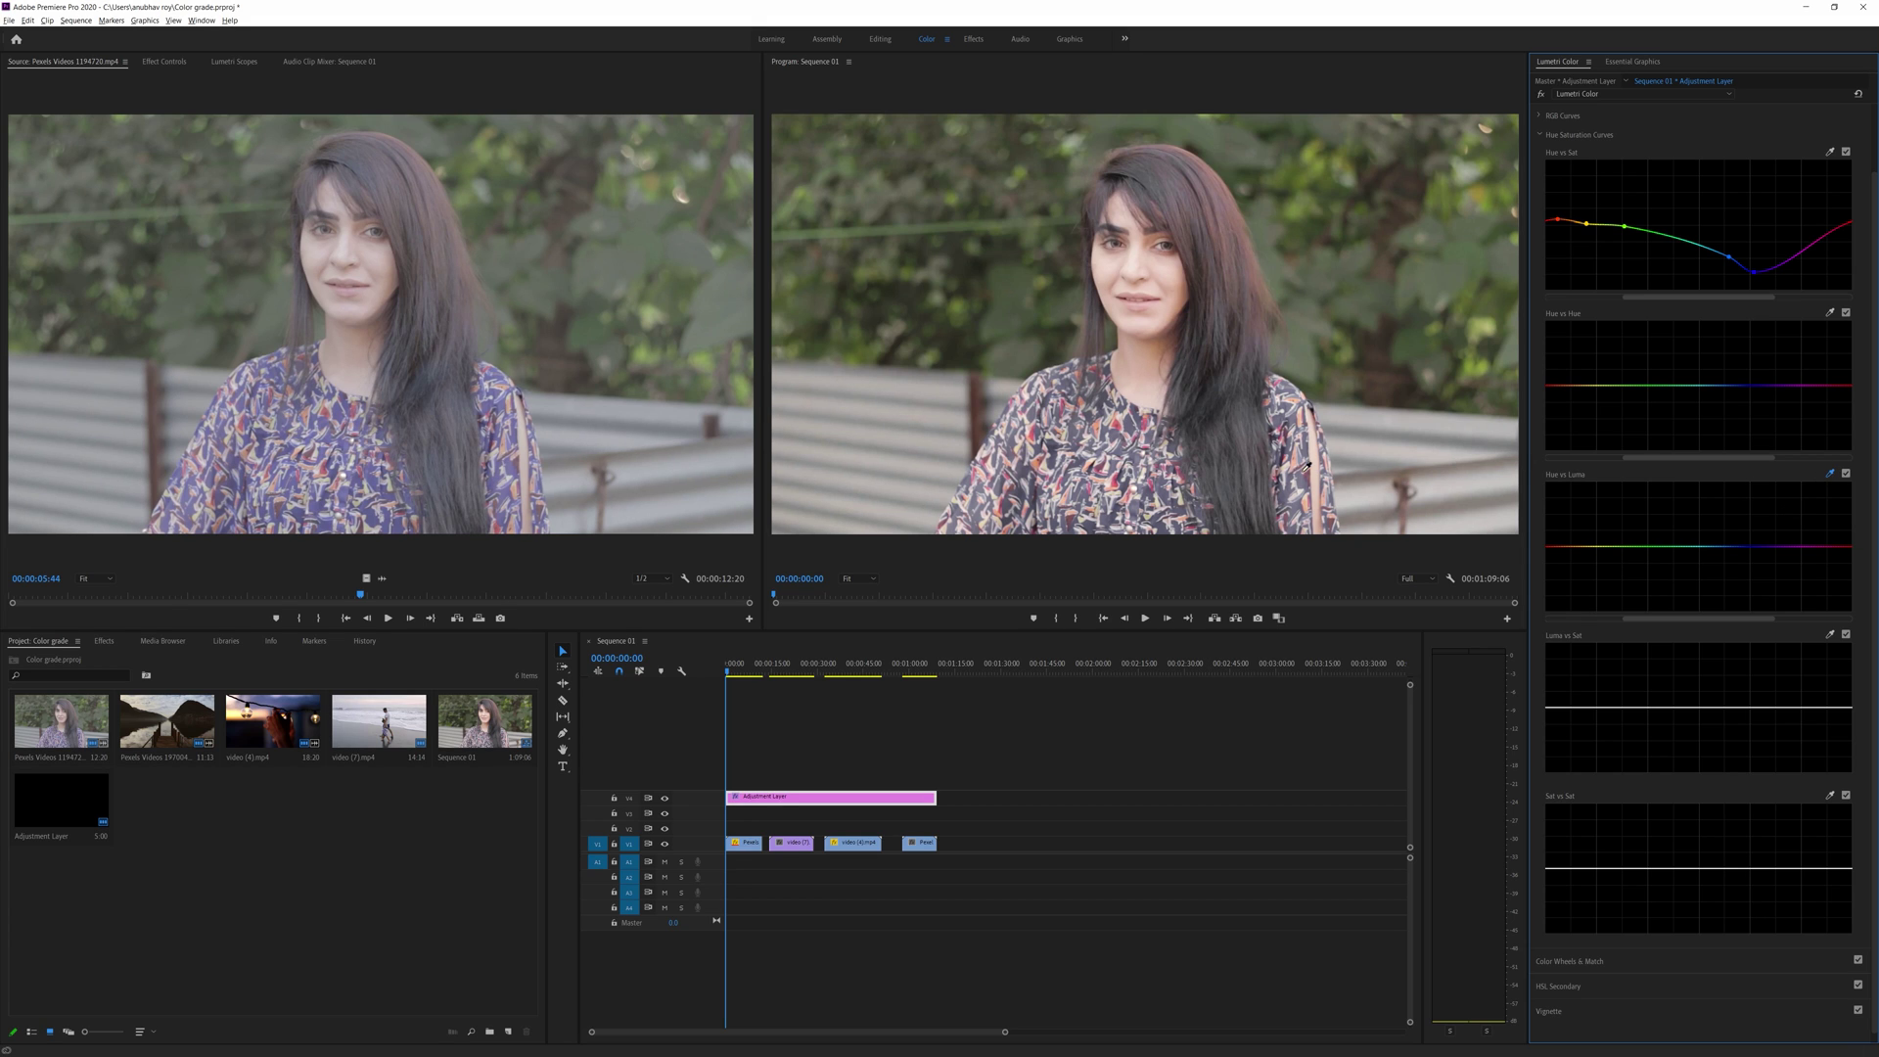
Sample the face for the Hue vs Luma curve and raise its orange-yellow range slightly
{"action": "left_click", "coordinate": [1164, 301]}
{"action": "left_click_drag", "start_coordinate": [1568, 546], "coordinate": [1555, 544]}
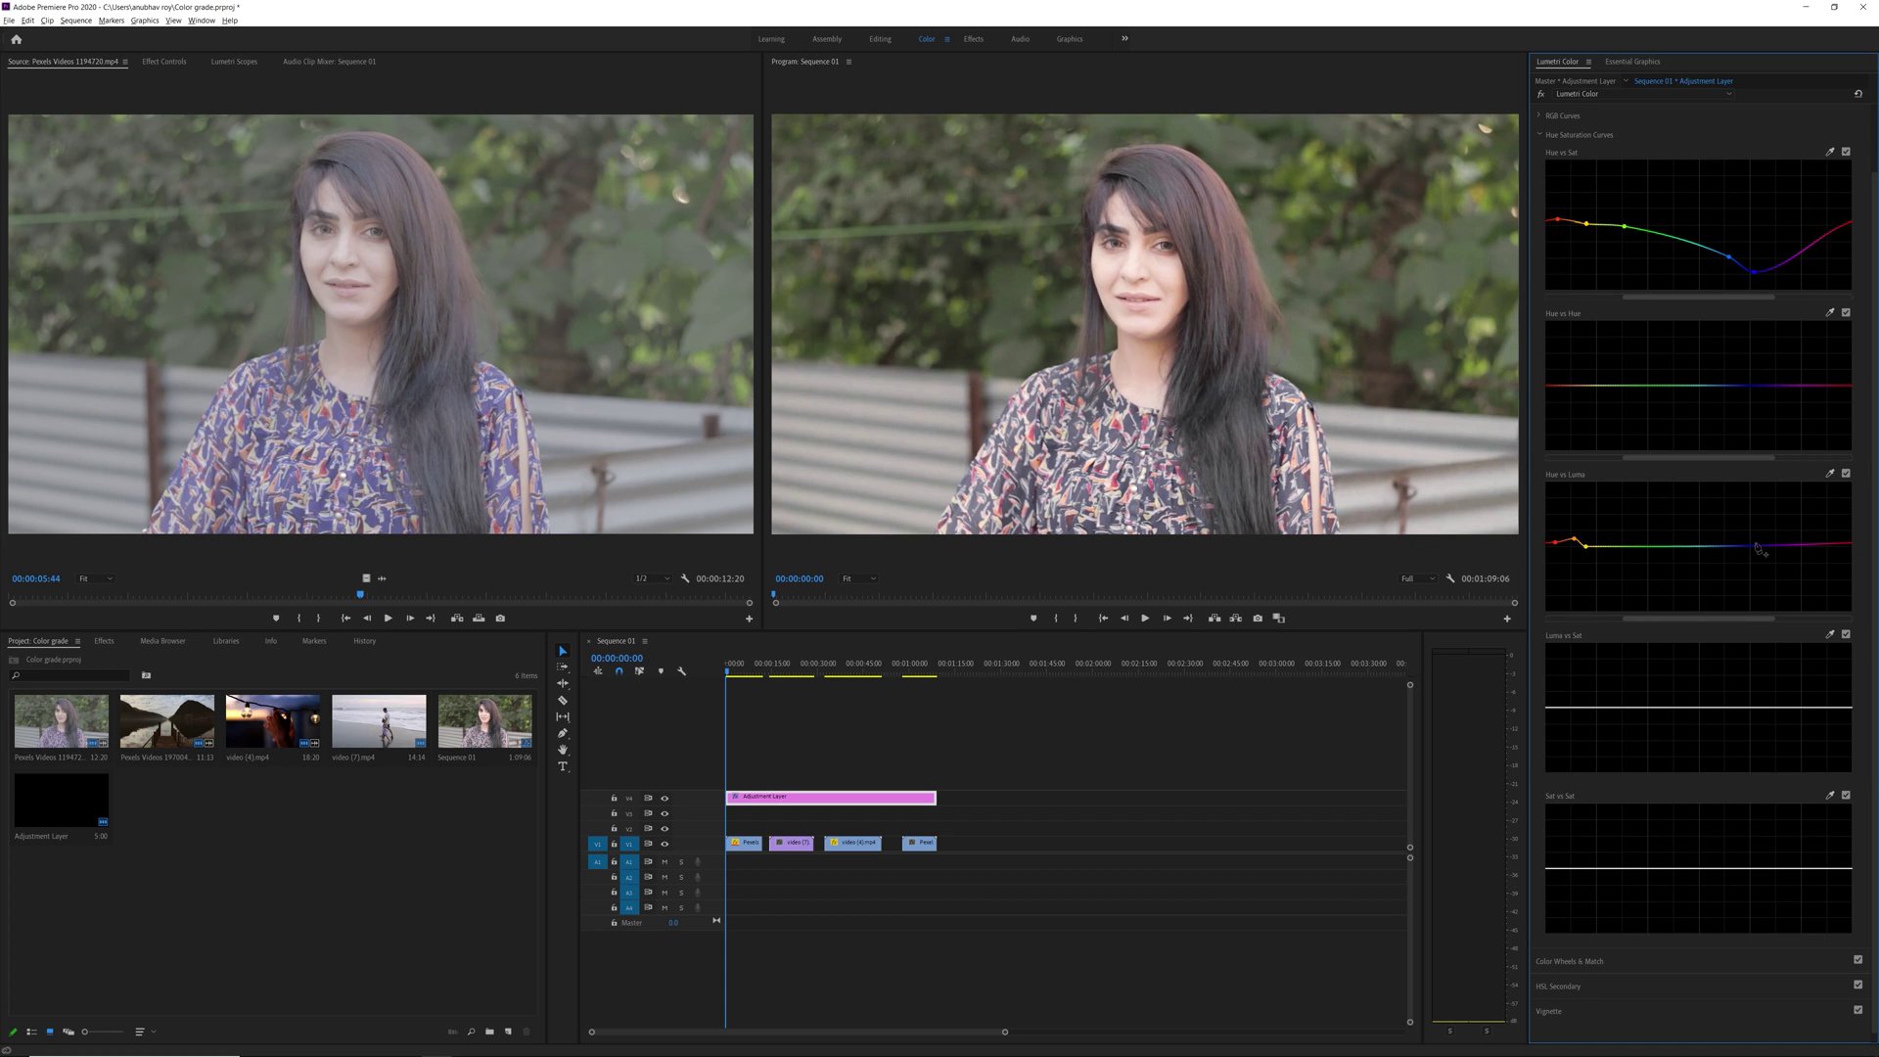
{"action": "left_click", "coordinate": [1227, 303]}
Sample the dark hair for the Hue vs Luma curve, pull its magenta range down, and switch the curve off
{"action": "left_click", "coordinate": [1829, 472]}
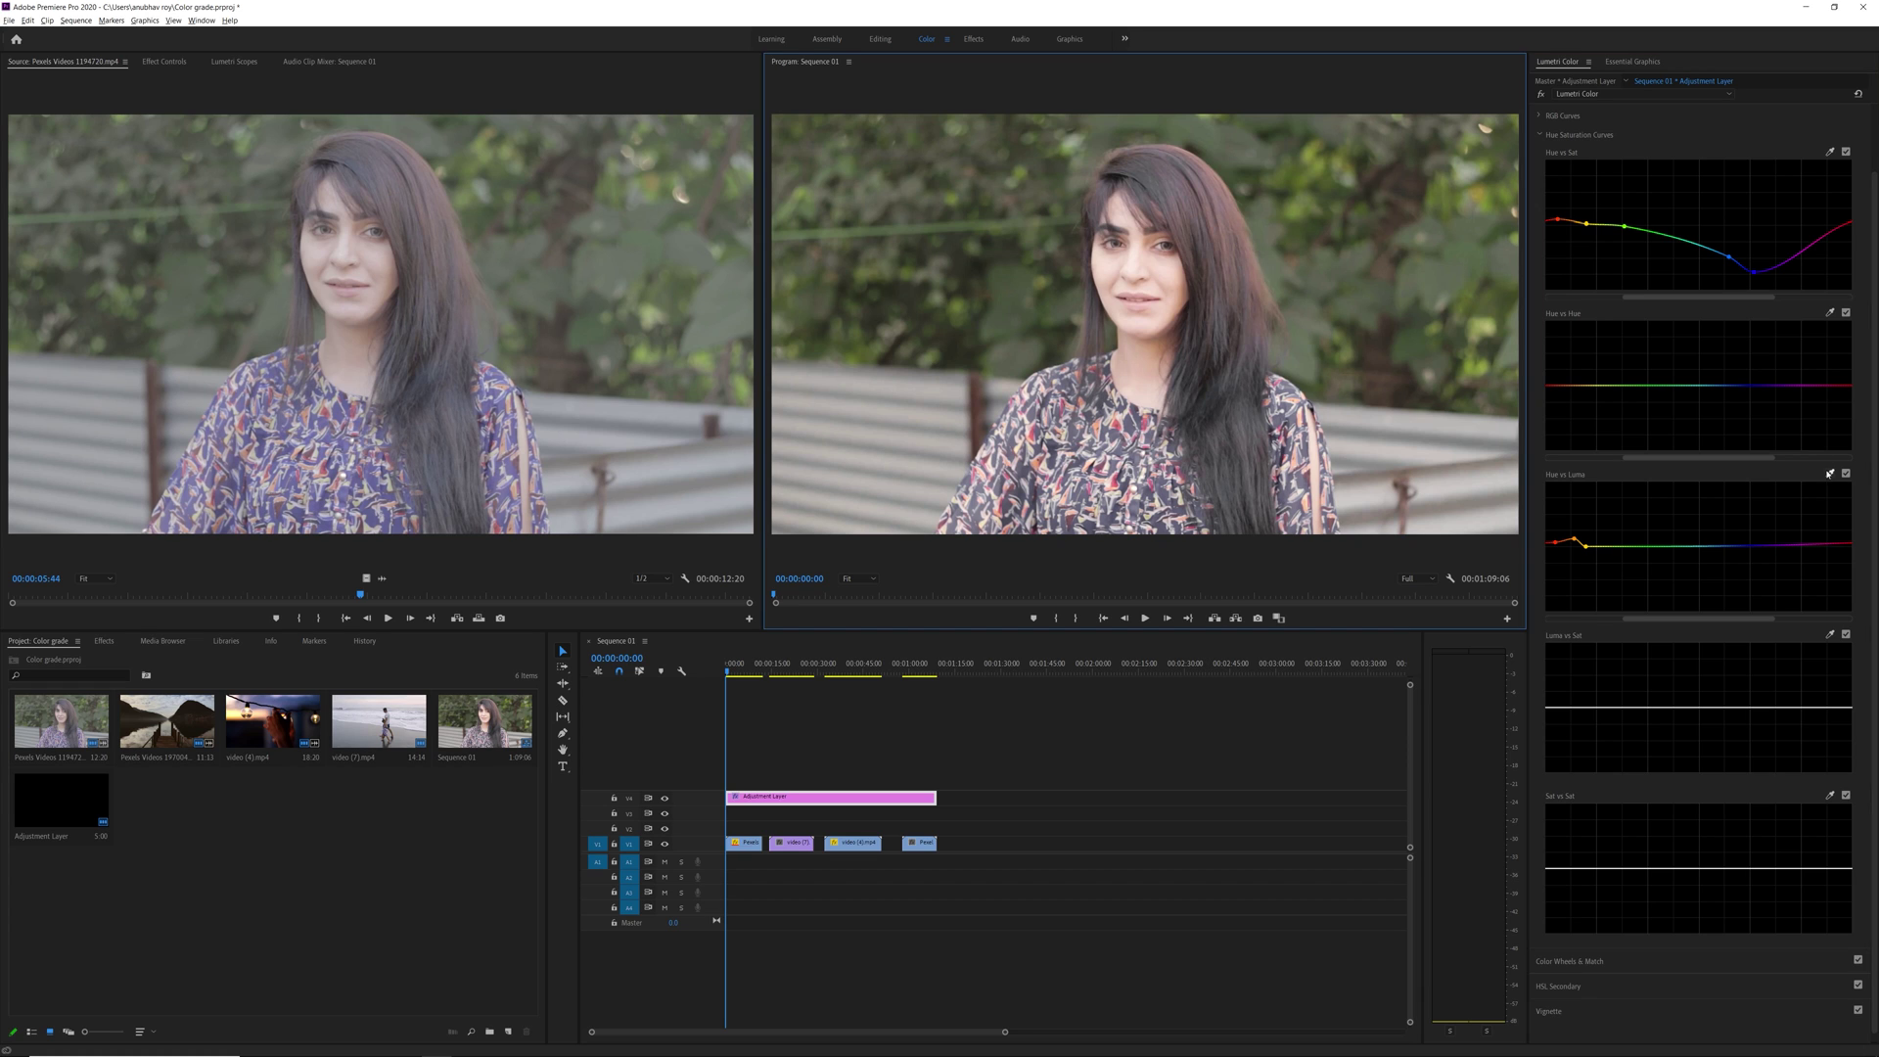
{"action": "left_click", "coordinate": [1268, 347]}
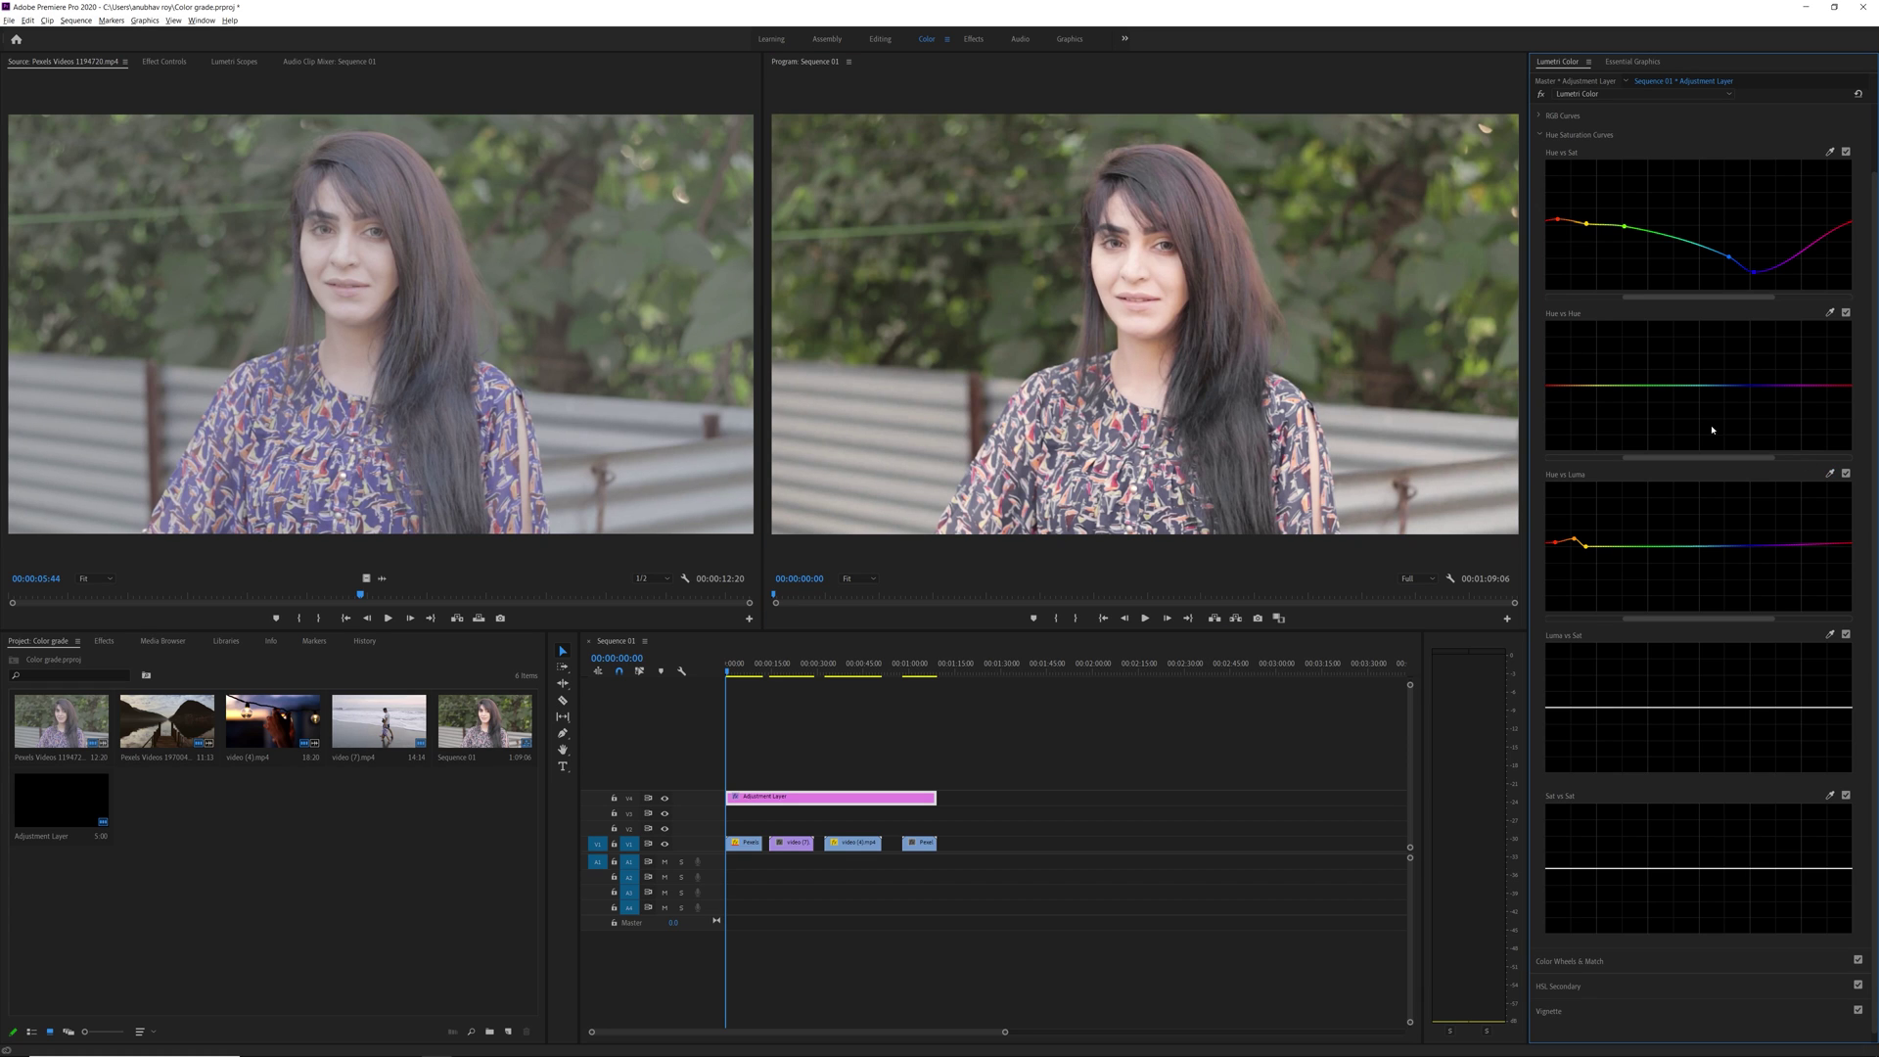
{"action": "left_click", "coordinate": [1830, 472]}
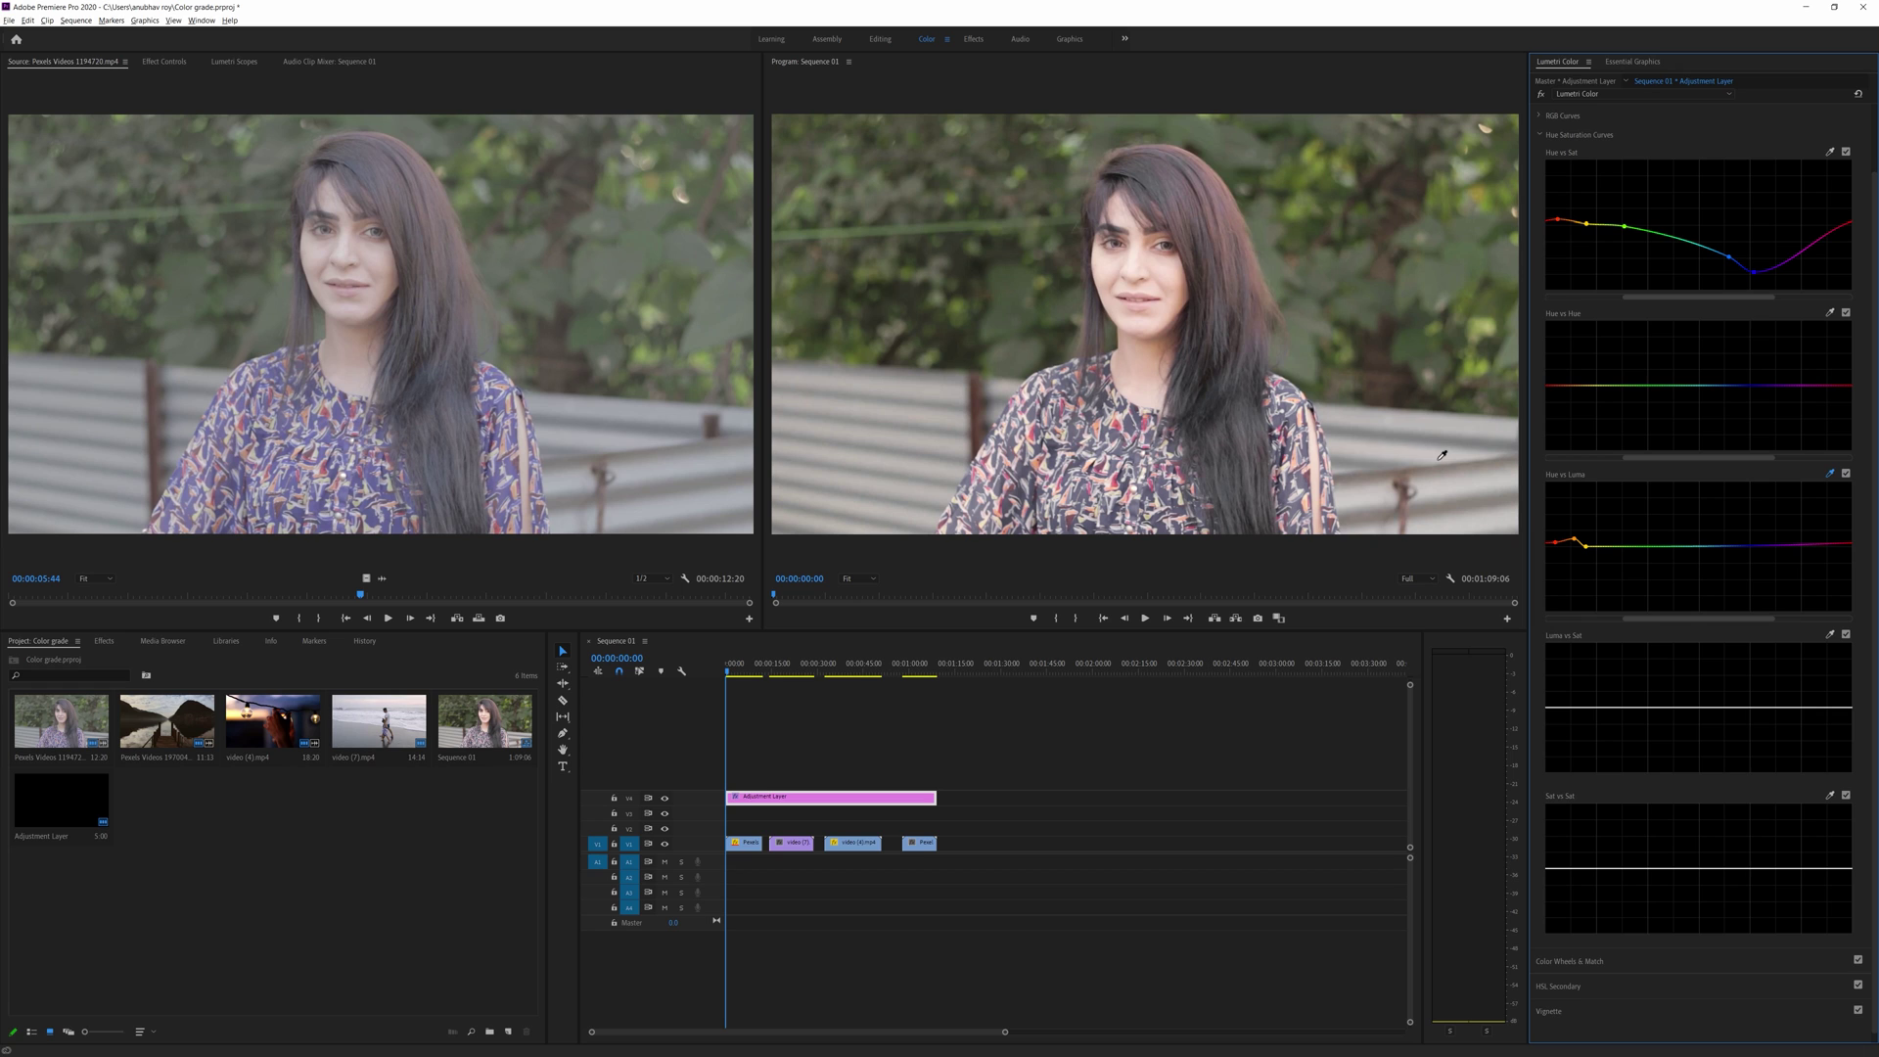
{"action": "left_click", "coordinate": [1236, 452]}
{"action": "mouse_move", "coordinate": [1796, 544]}
{"action": "left_mouse_down"}
{"action": "mouse_move", "coordinate": [1794, 566]}
{"action": "mouse_move", "coordinate": [1839, 581]}
{"action": "mouse_move", "coordinate": [1822, 547]}
{"action": "left_mouse_up"}
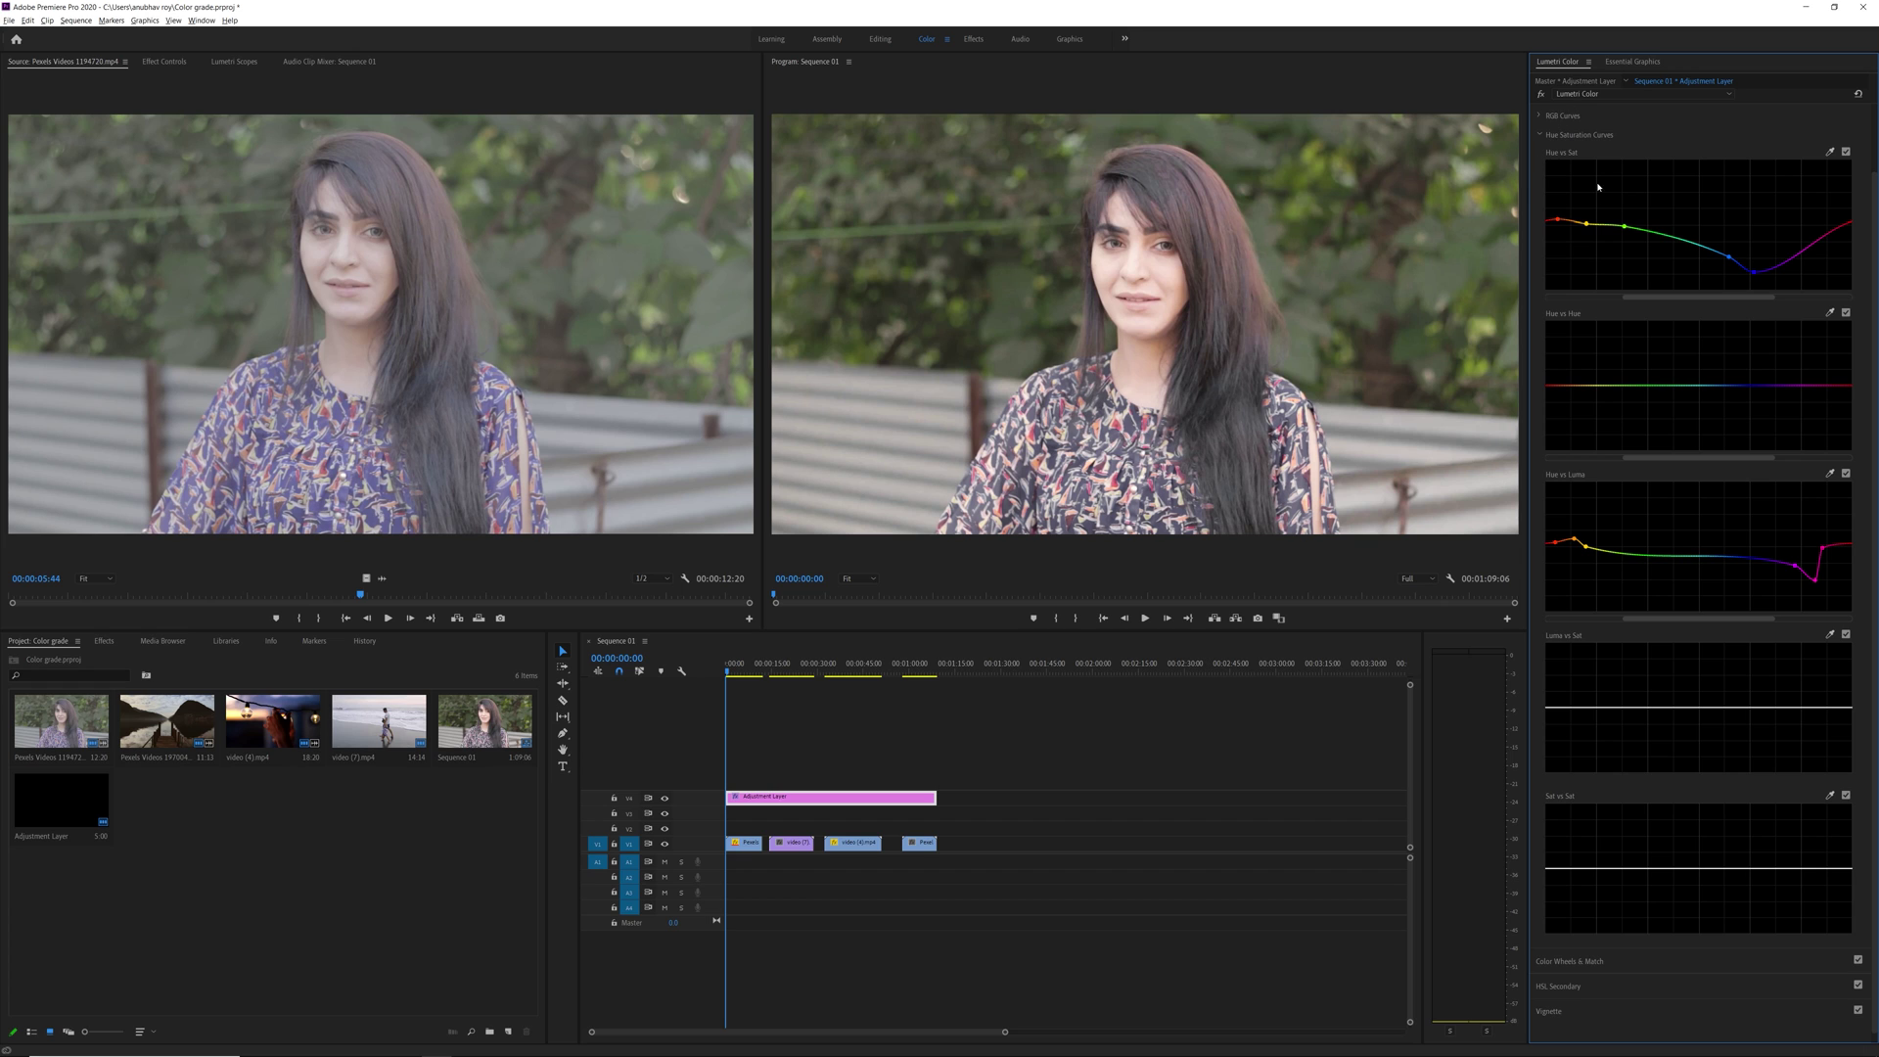
{"action": "left_click", "coordinate": [1846, 473]}
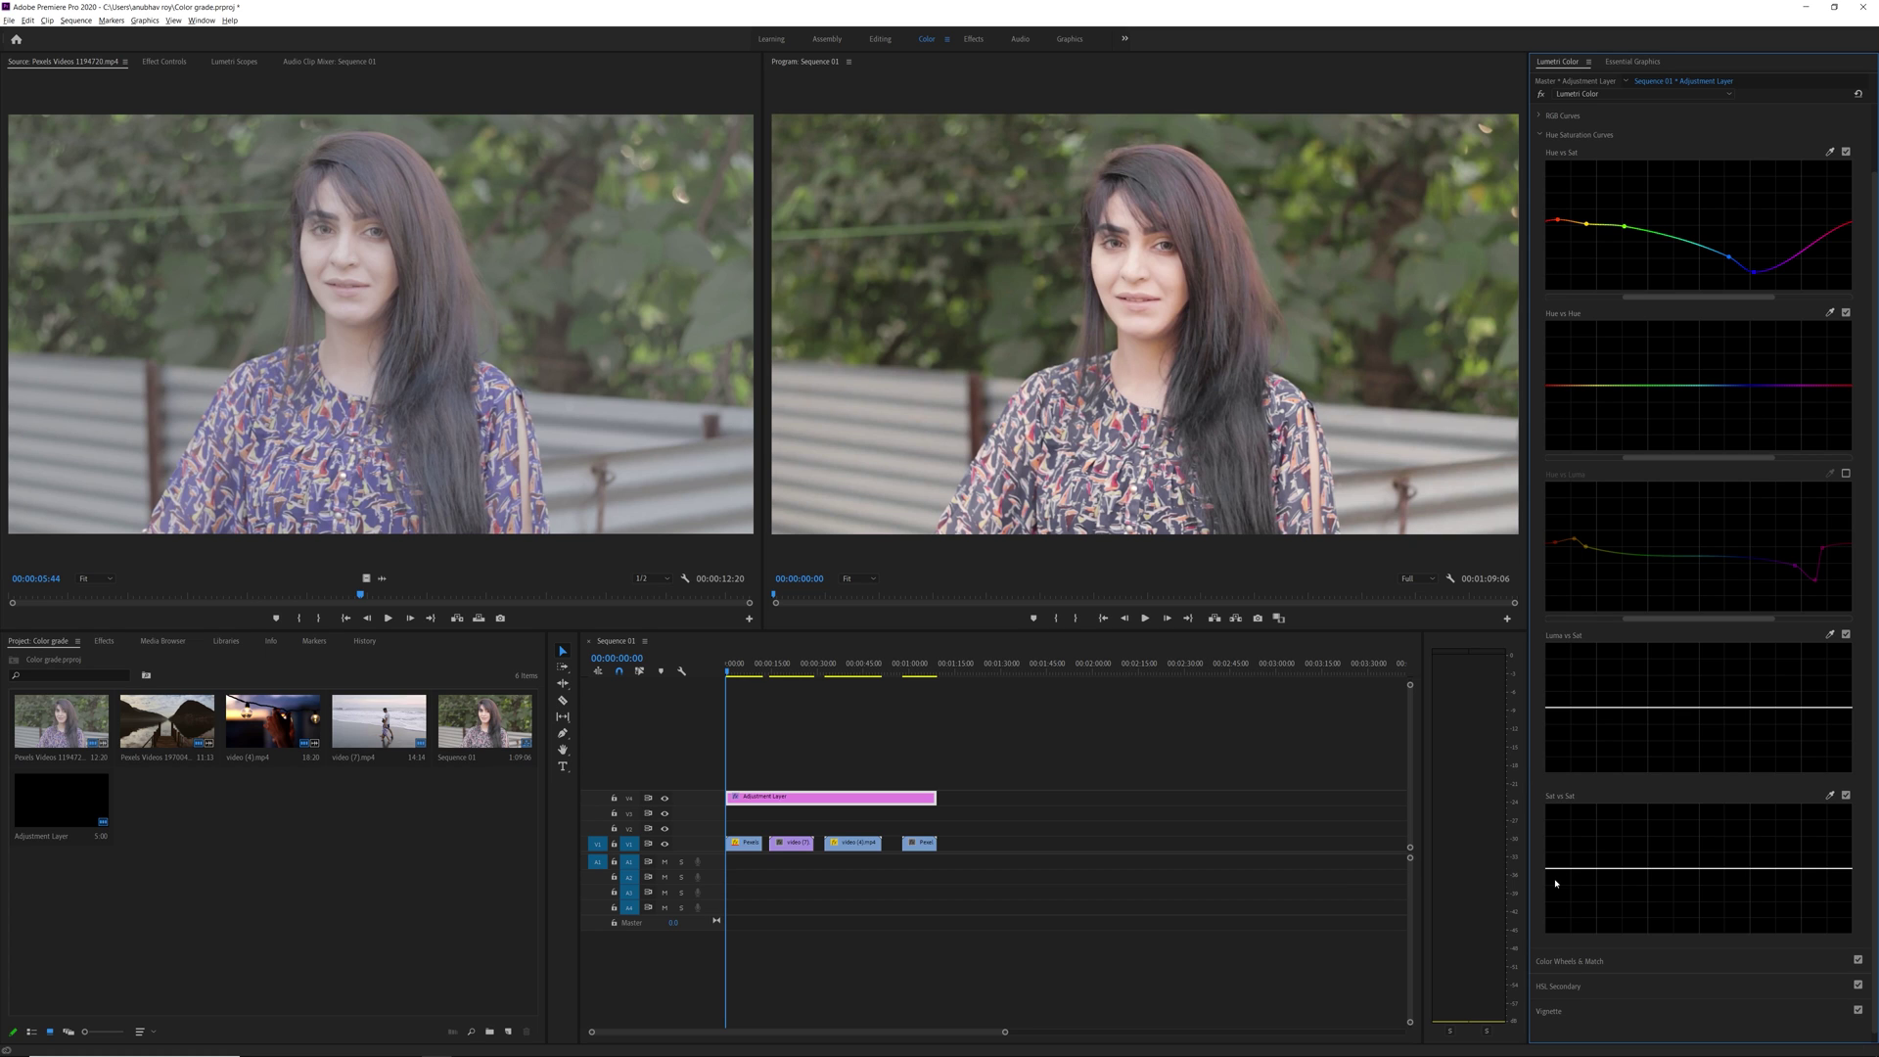
Set the Vignette Amount to about -0.6 and compare the picture with the adjustment layer's track hidden and shown
{"action": "left_click", "coordinate": [1591, 961]}
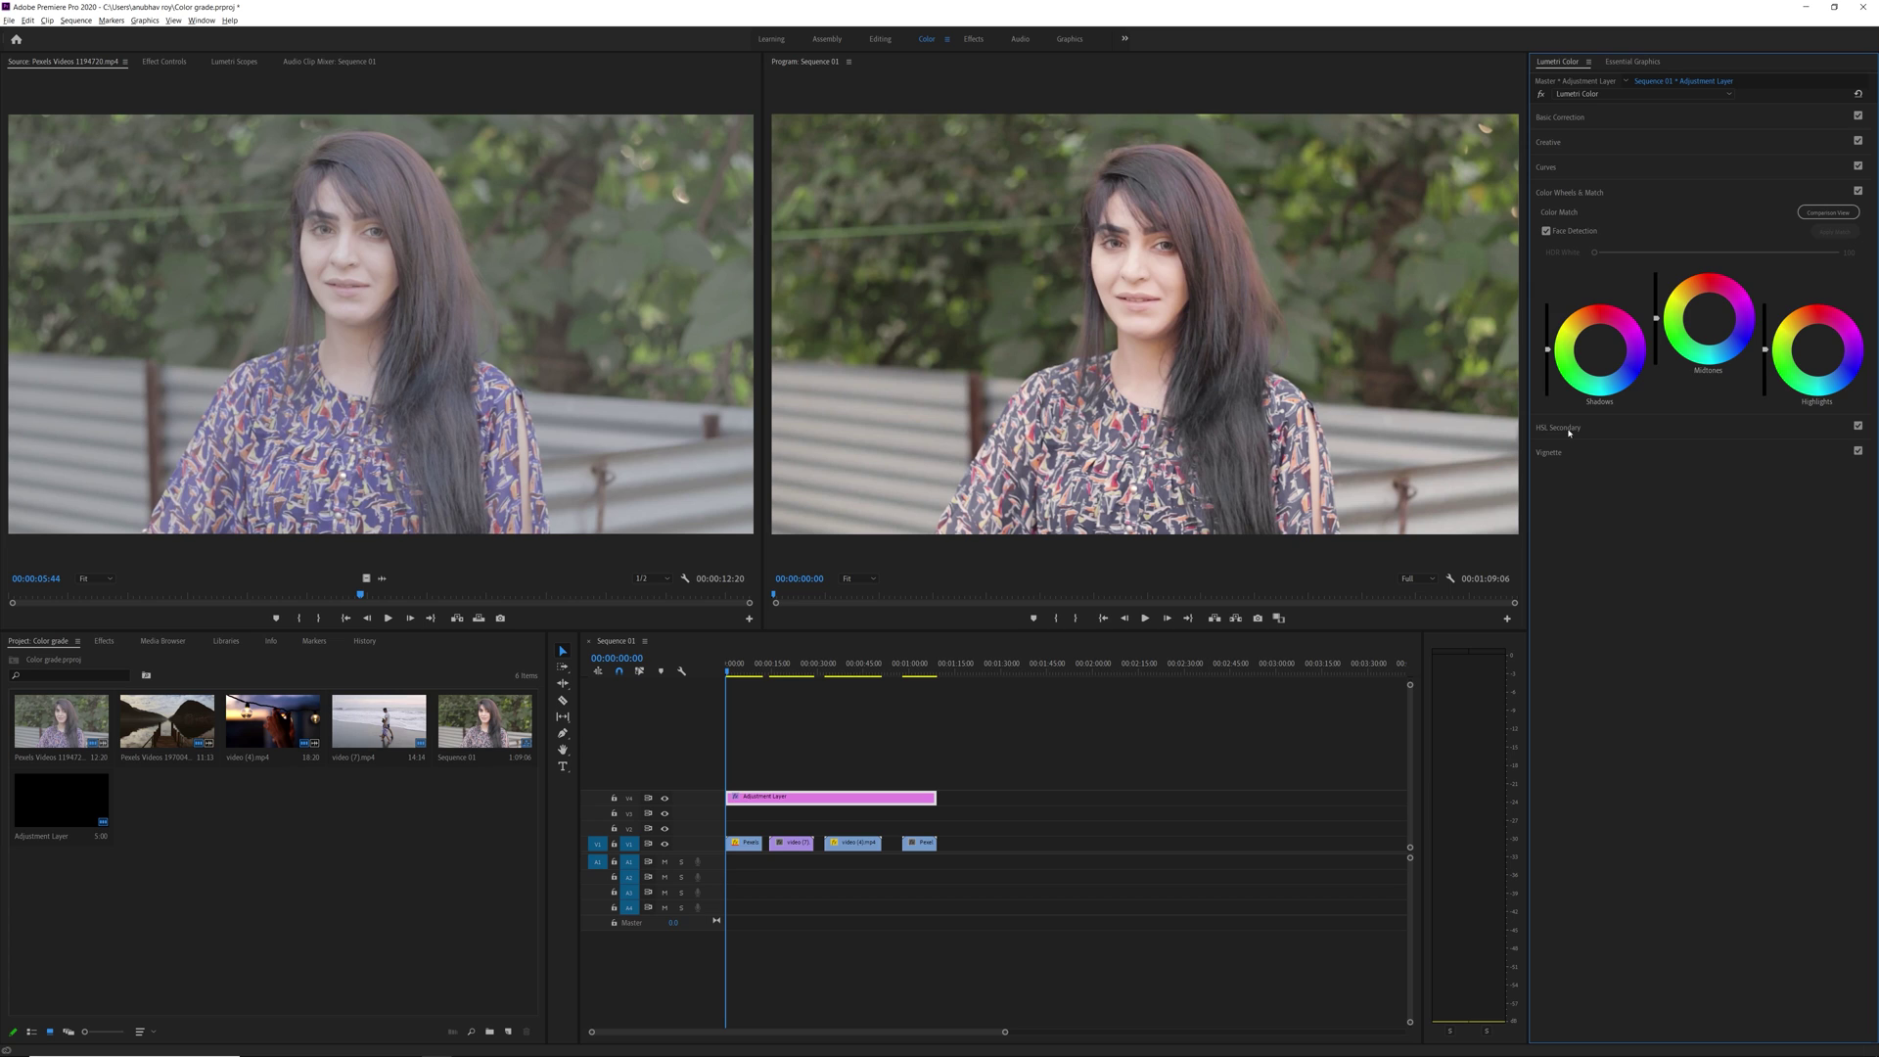
{"action": "left_click", "coordinate": [1566, 428]}
{"action": "left_click", "coordinate": [1565, 726]}
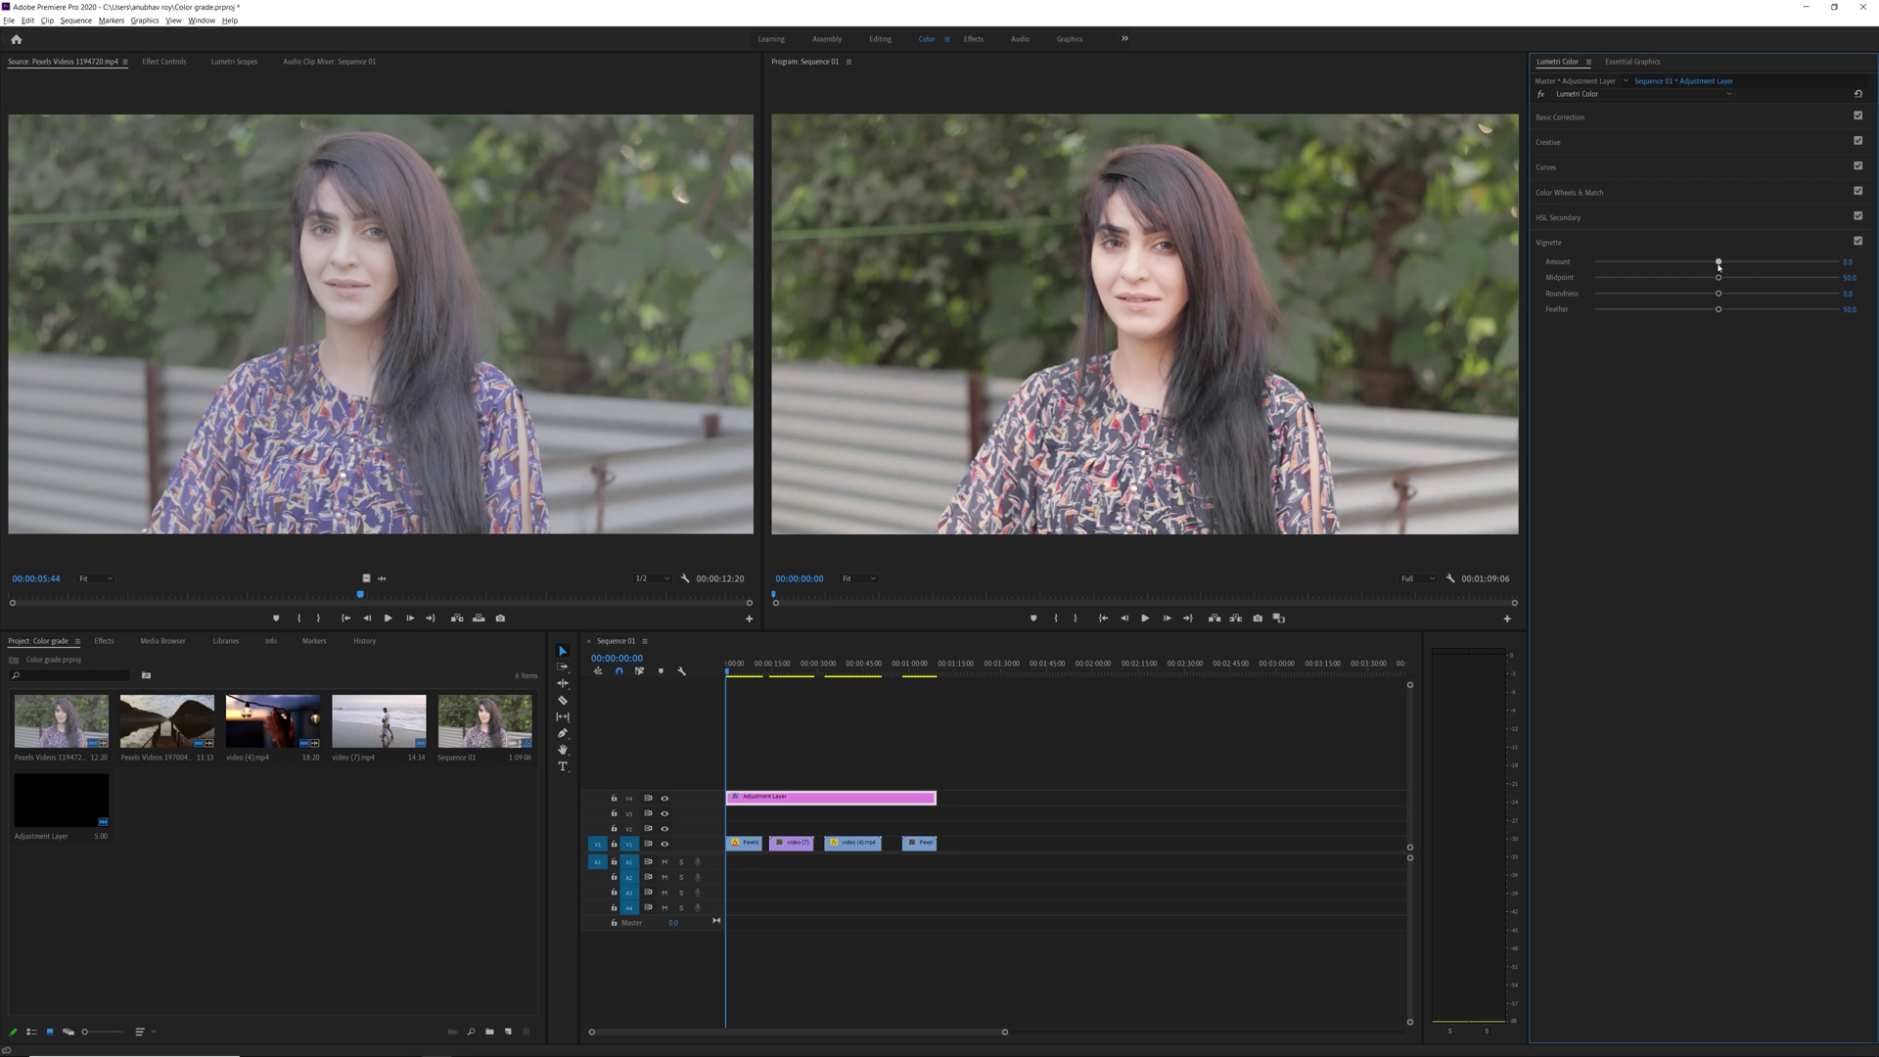
{"action": "mouse_move", "coordinate": [1717, 265]}
{"action": "left_mouse_down"}
{"action": "mouse_move", "coordinate": [1652, 290]}
{"action": "mouse_move", "coordinate": [1686, 286]}
{"action": "left_mouse_up"}
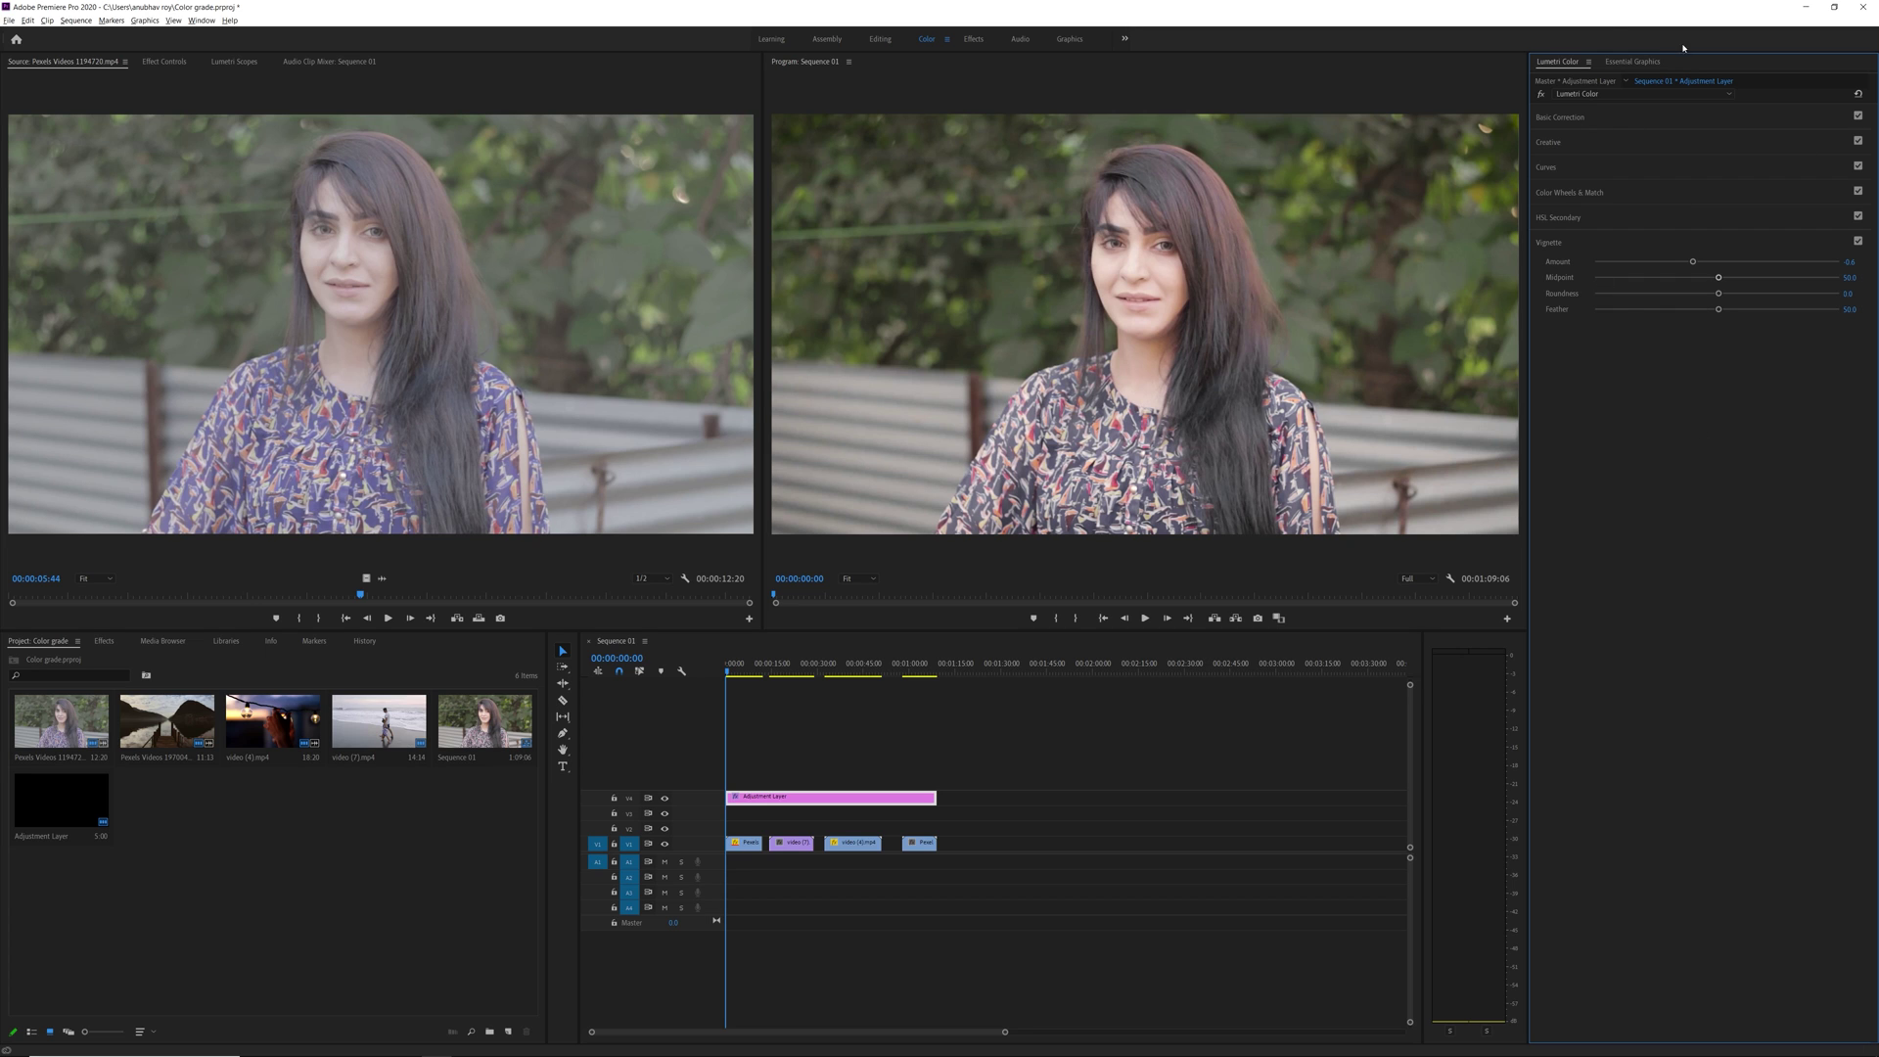
{"action": "left_click", "coordinate": [665, 799]}
{"action": "left_click", "coordinate": [664, 799]}
{"action": "left_click", "coordinate": [665, 800]}
{"action": "left_click", "coordinate": [665, 800]}
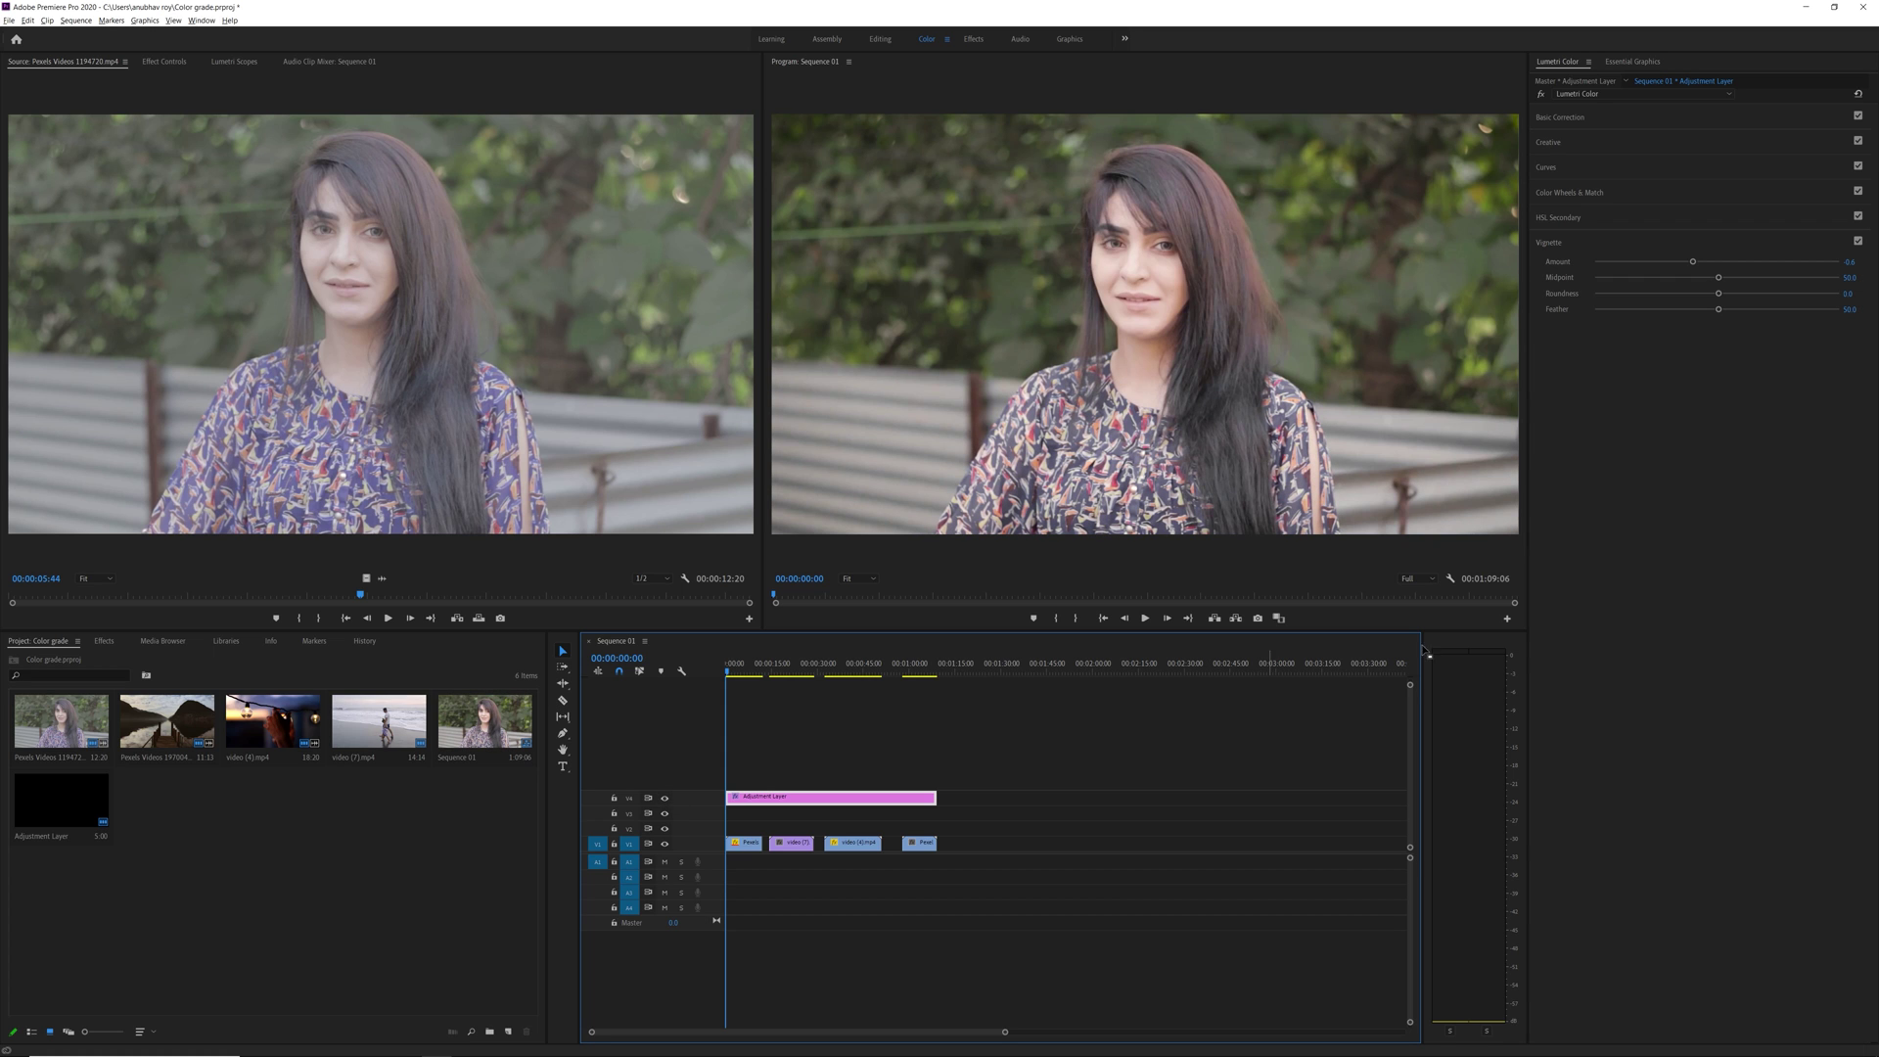
In Basic Correction set Exposure to -0.1, Contrast to about 98, Shadows to about -70 and Whites to about -15, and reset Highlights and Blacks
{"action": "left_click", "coordinate": [1592, 121]}
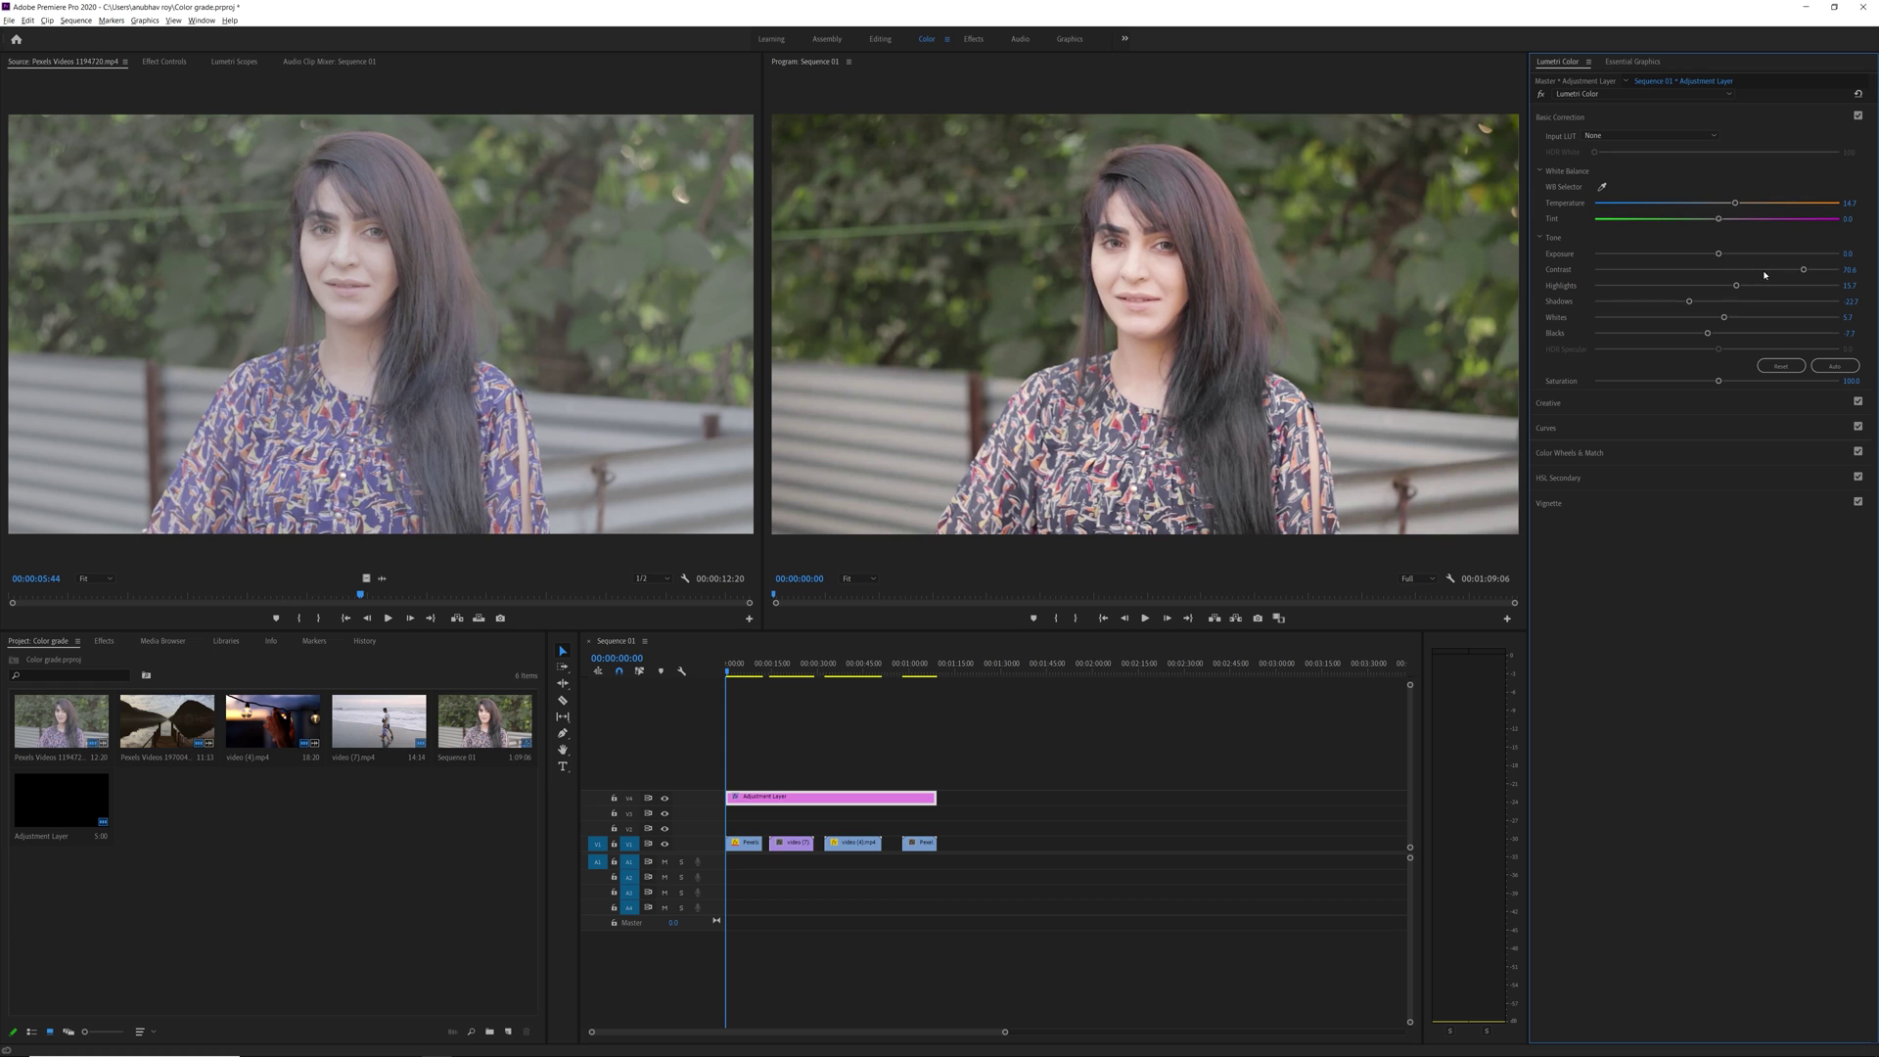
{"action": "left_click_drag", "start_coordinate": [1804, 270], "coordinate": [1793, 271]}
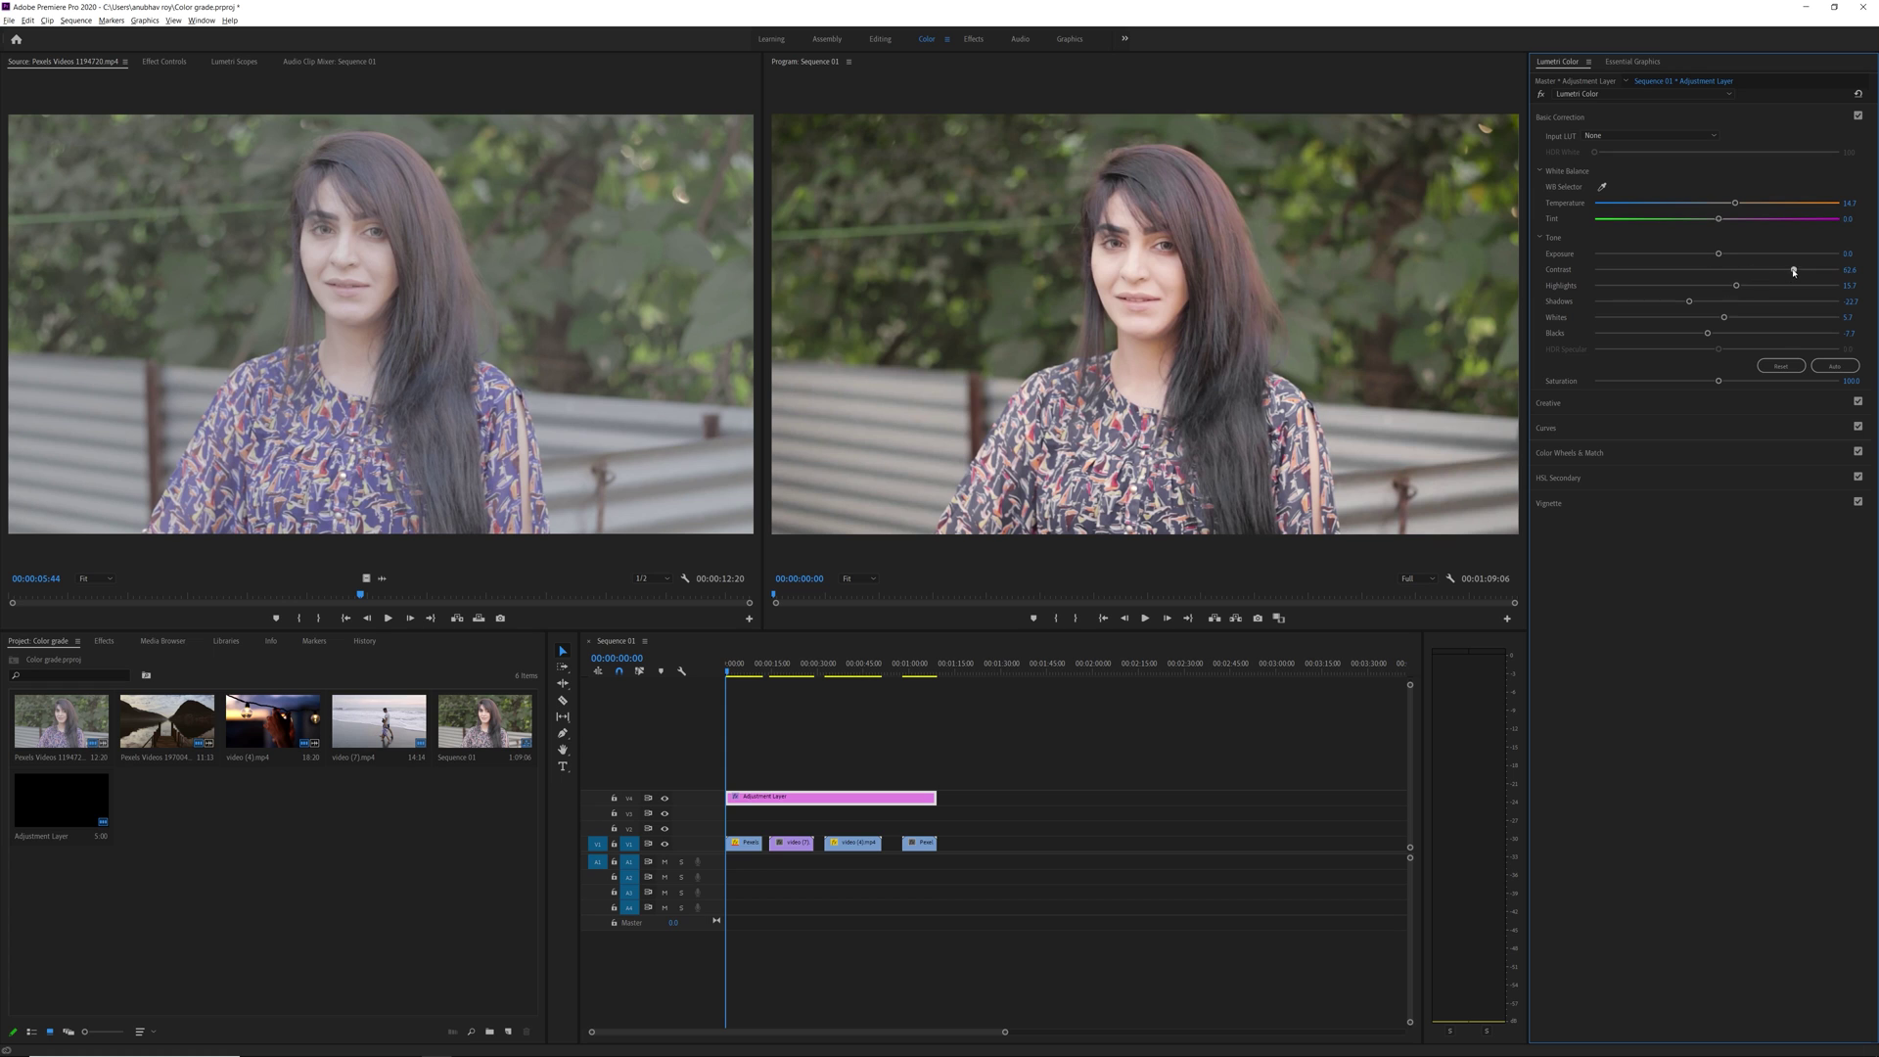
{"action": "double_click", "coordinate": [1710, 334]}
{"action": "left_click_drag", "start_coordinate": [1724, 317], "coordinate": [1631, 305]}
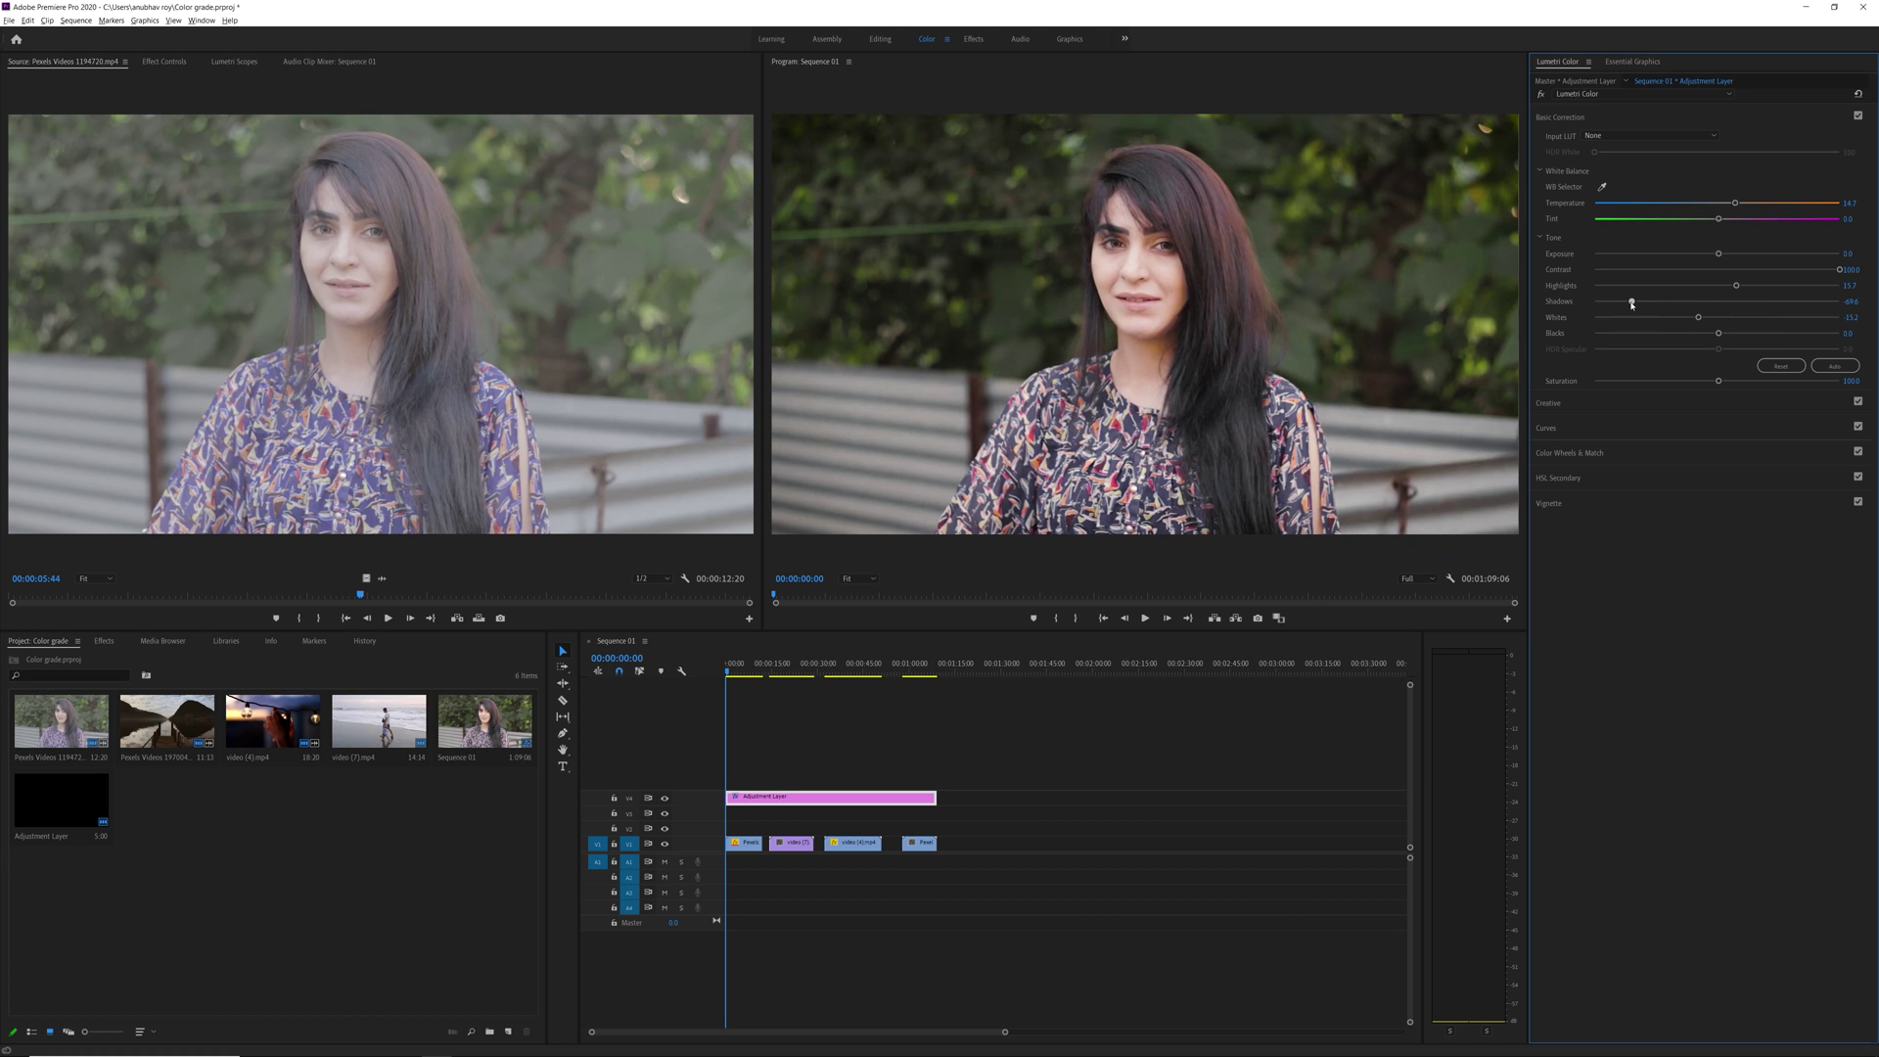
{"action": "double_click", "coordinate": [1738, 285]}
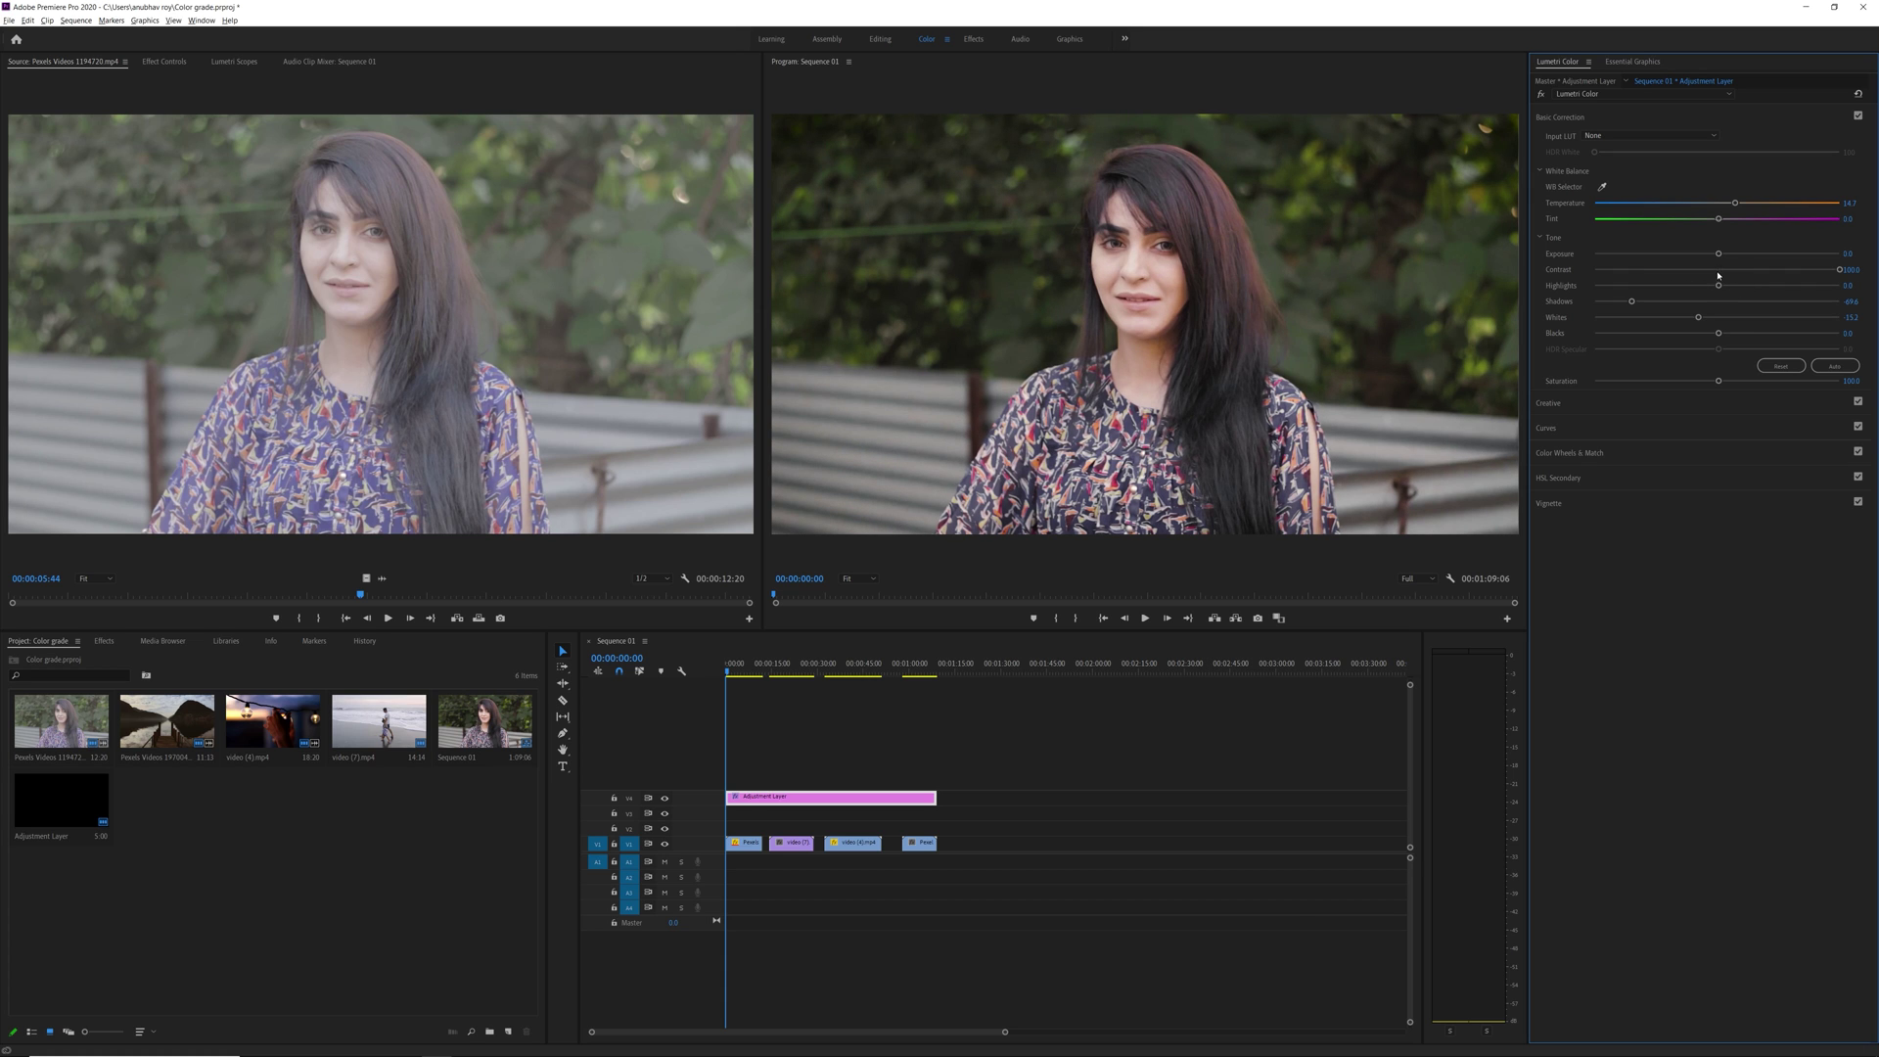
{"action": "left_click_drag", "start_coordinate": [1824, 270], "coordinate": [1712, 255]}
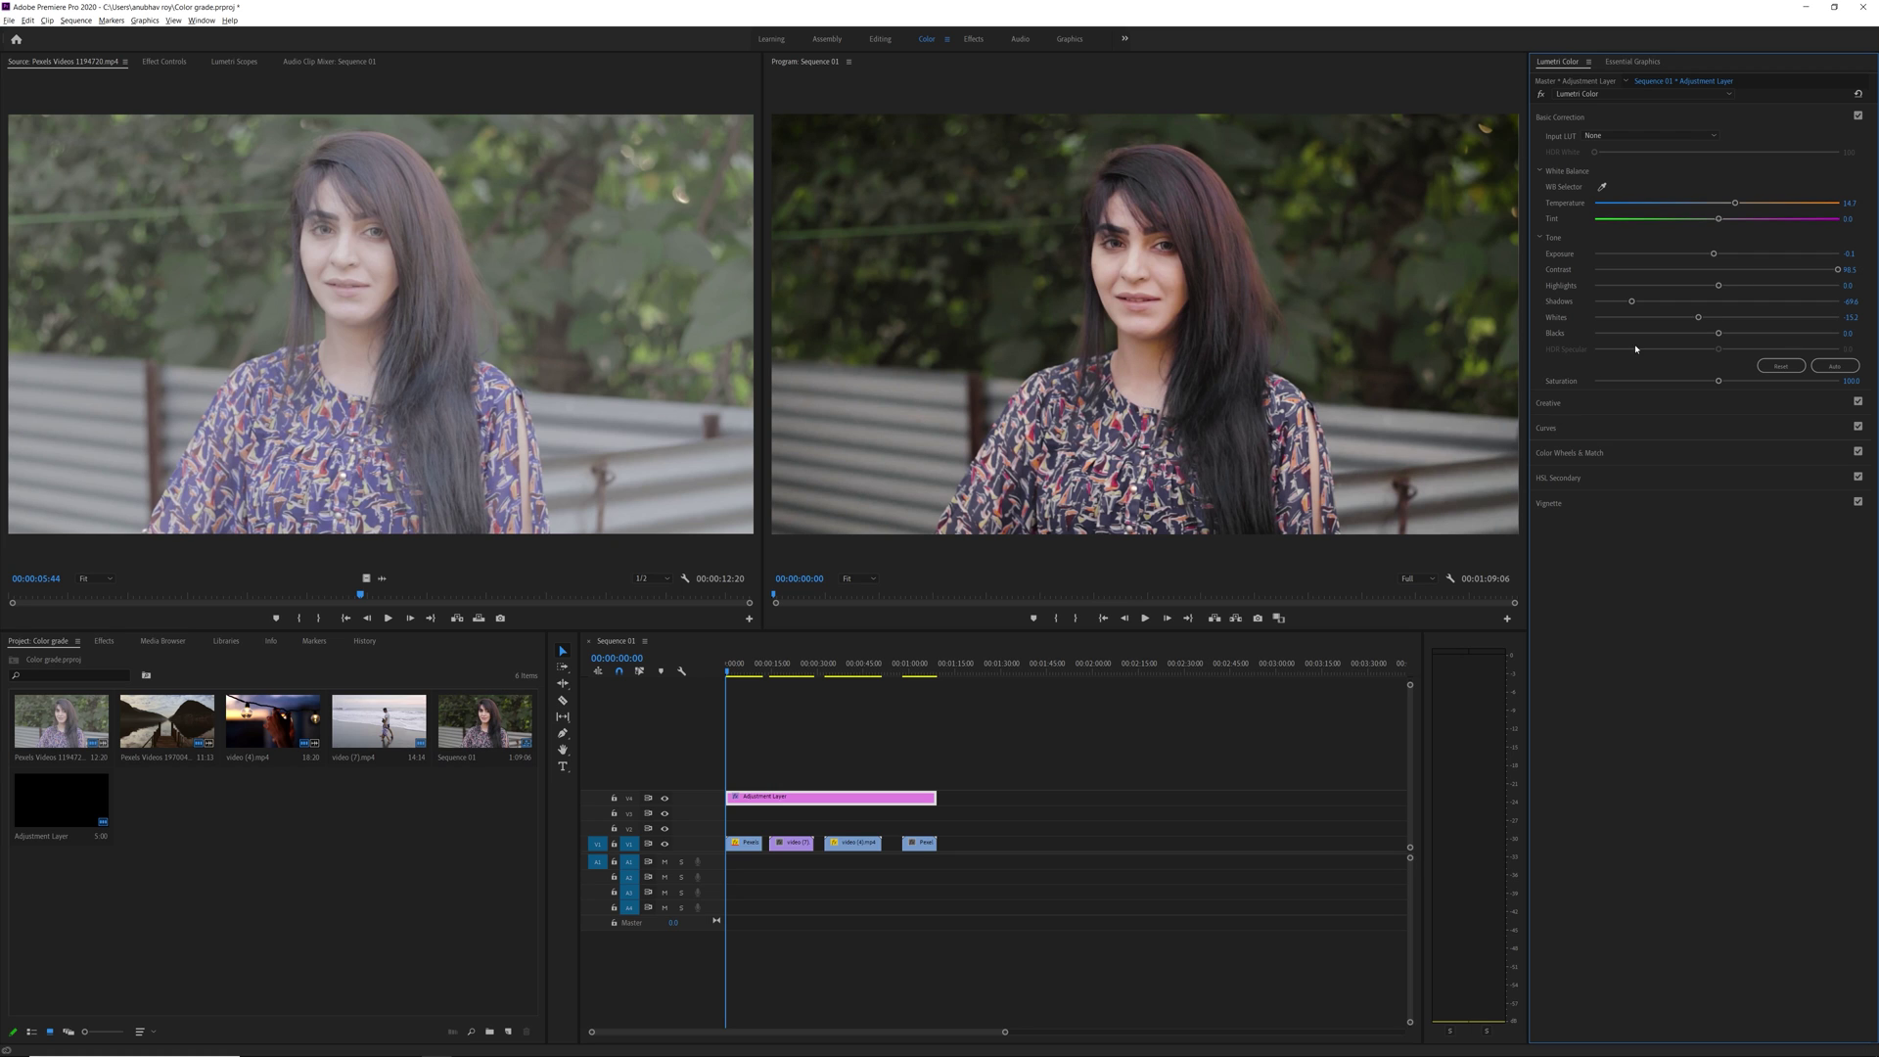
Adjust the white balance Temperature and Tint in Basic Correction to warm the picture slightly
{"action": "left_click_drag", "start_coordinate": [1735, 201], "coordinate": [1782, 204]}
{"action": "mouse_move", "coordinate": [1724, 219]}
{"action": "left_mouse_down"}
{"action": "mouse_move", "coordinate": [1751, 218]}
{"action": "mouse_move", "coordinate": [1689, 219]}
{"action": "mouse_move", "coordinate": [1766, 210]}
{"action": "mouse_move", "coordinate": [1751, 203]}
{"action": "left_mouse_up"}
{"action": "left_click", "coordinate": [1870, 119]}
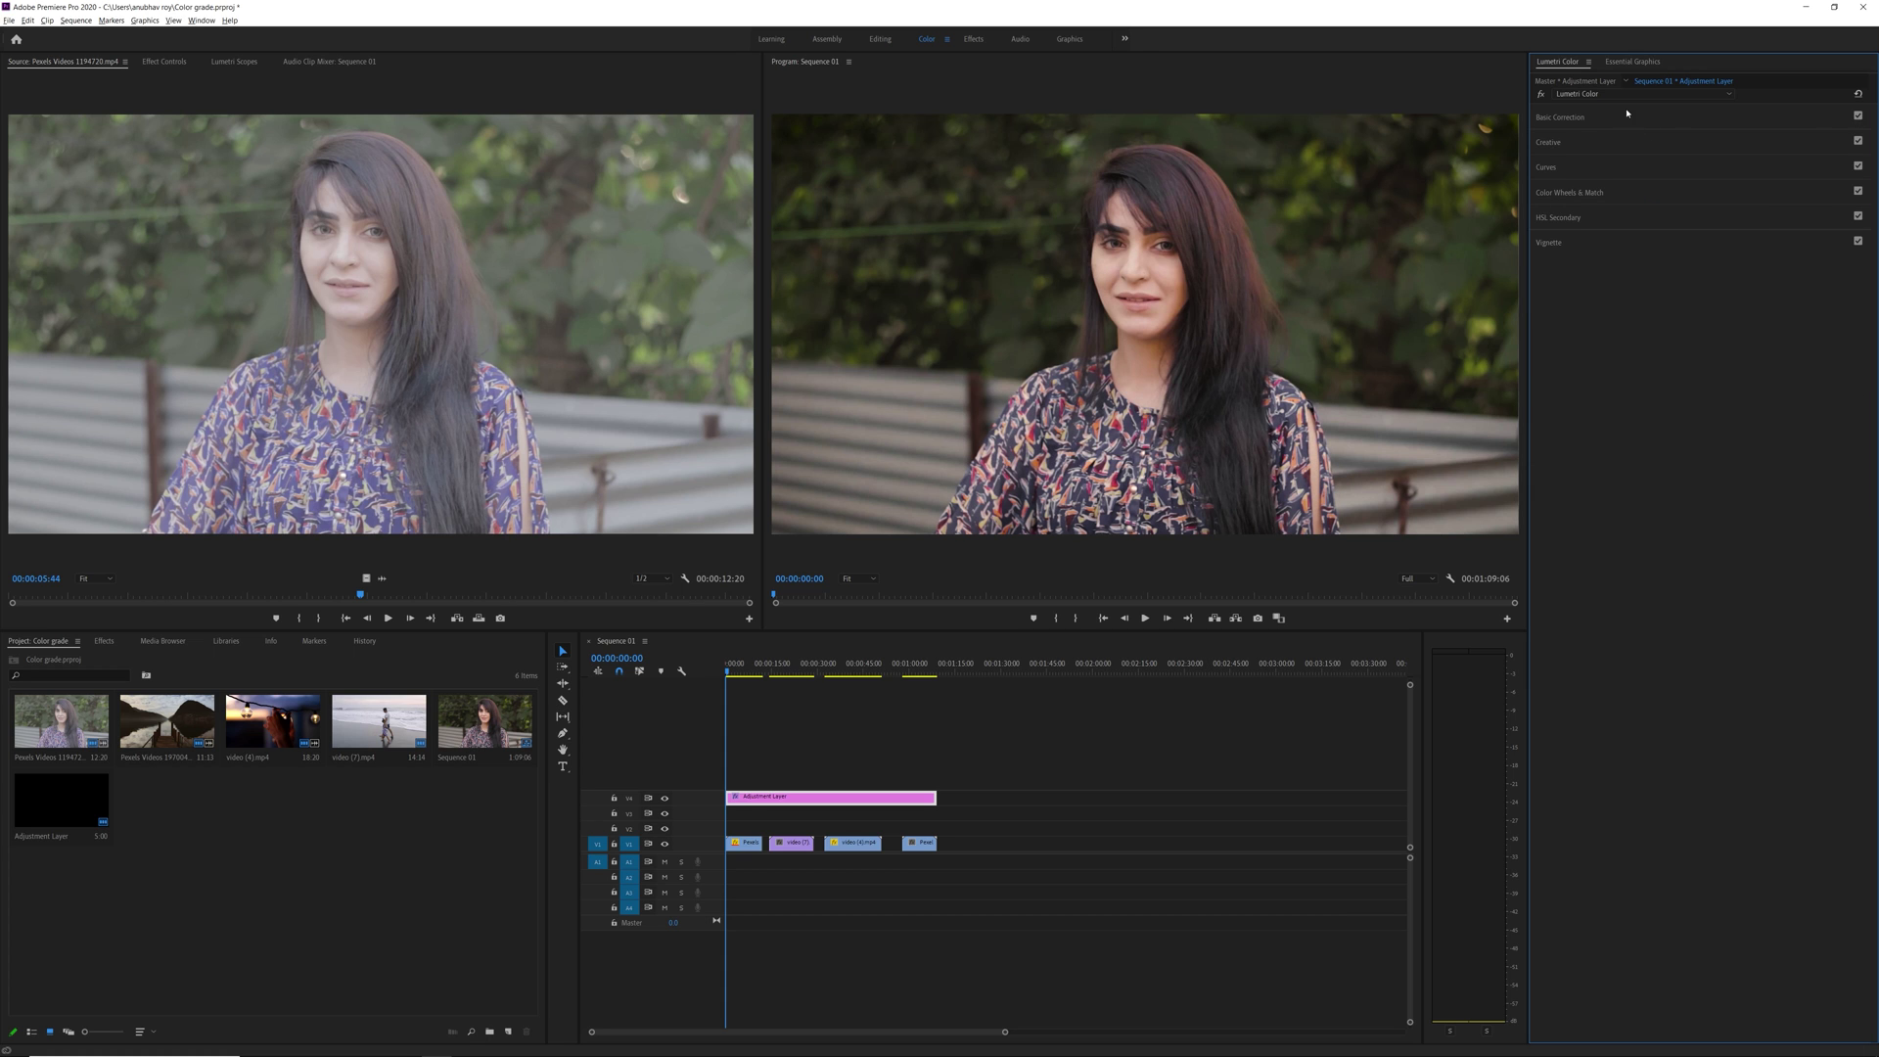
In the Creative section set Vibrance to about -16 and Saturation to about 115, and try a shadow tint, resetting its wheel to neutral
{"action": "left_click", "coordinate": [1627, 113]}
{"action": "left_click", "coordinate": [1548, 402]}
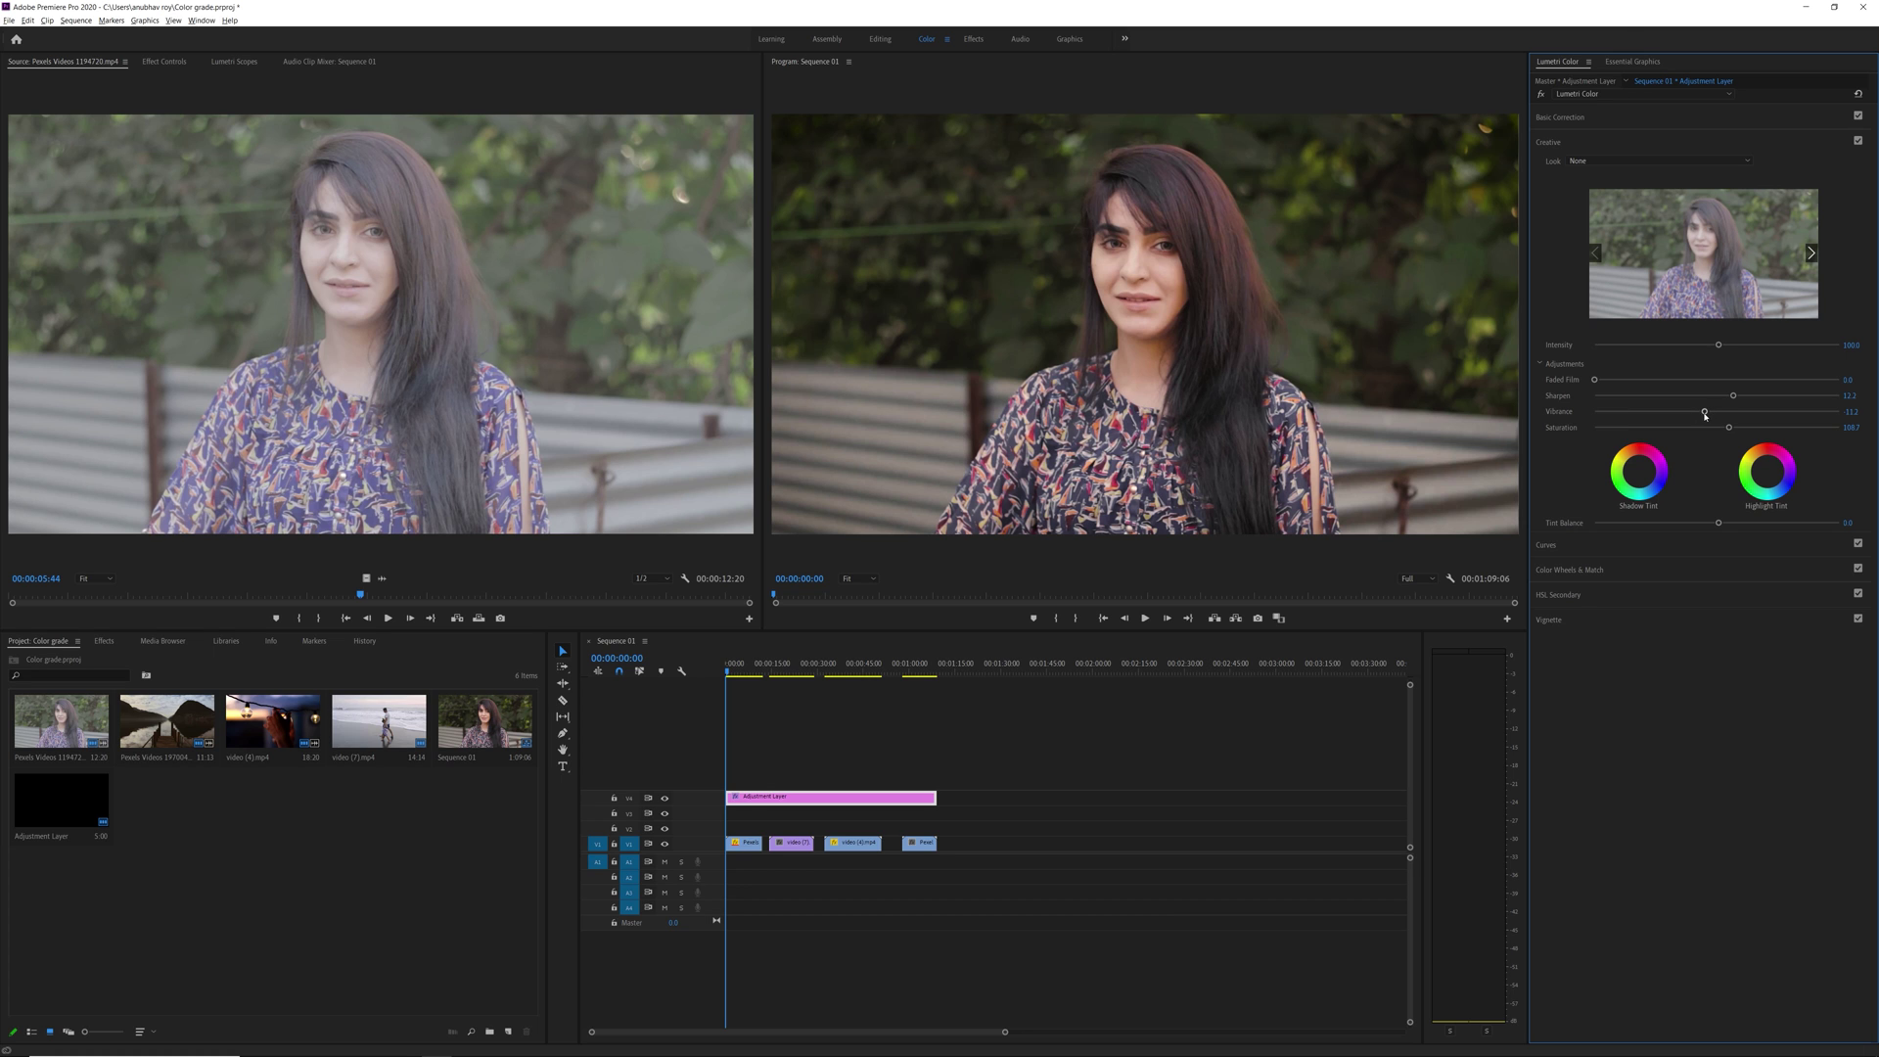
{"action": "left_click_drag", "start_coordinate": [1661, 409], "coordinate": [1764, 401]}
{"action": "left_click_drag", "start_coordinate": [1739, 429], "coordinate": [1737, 428]}
{"action": "left_click_drag", "start_coordinate": [1654, 483], "coordinate": [1640, 465]}
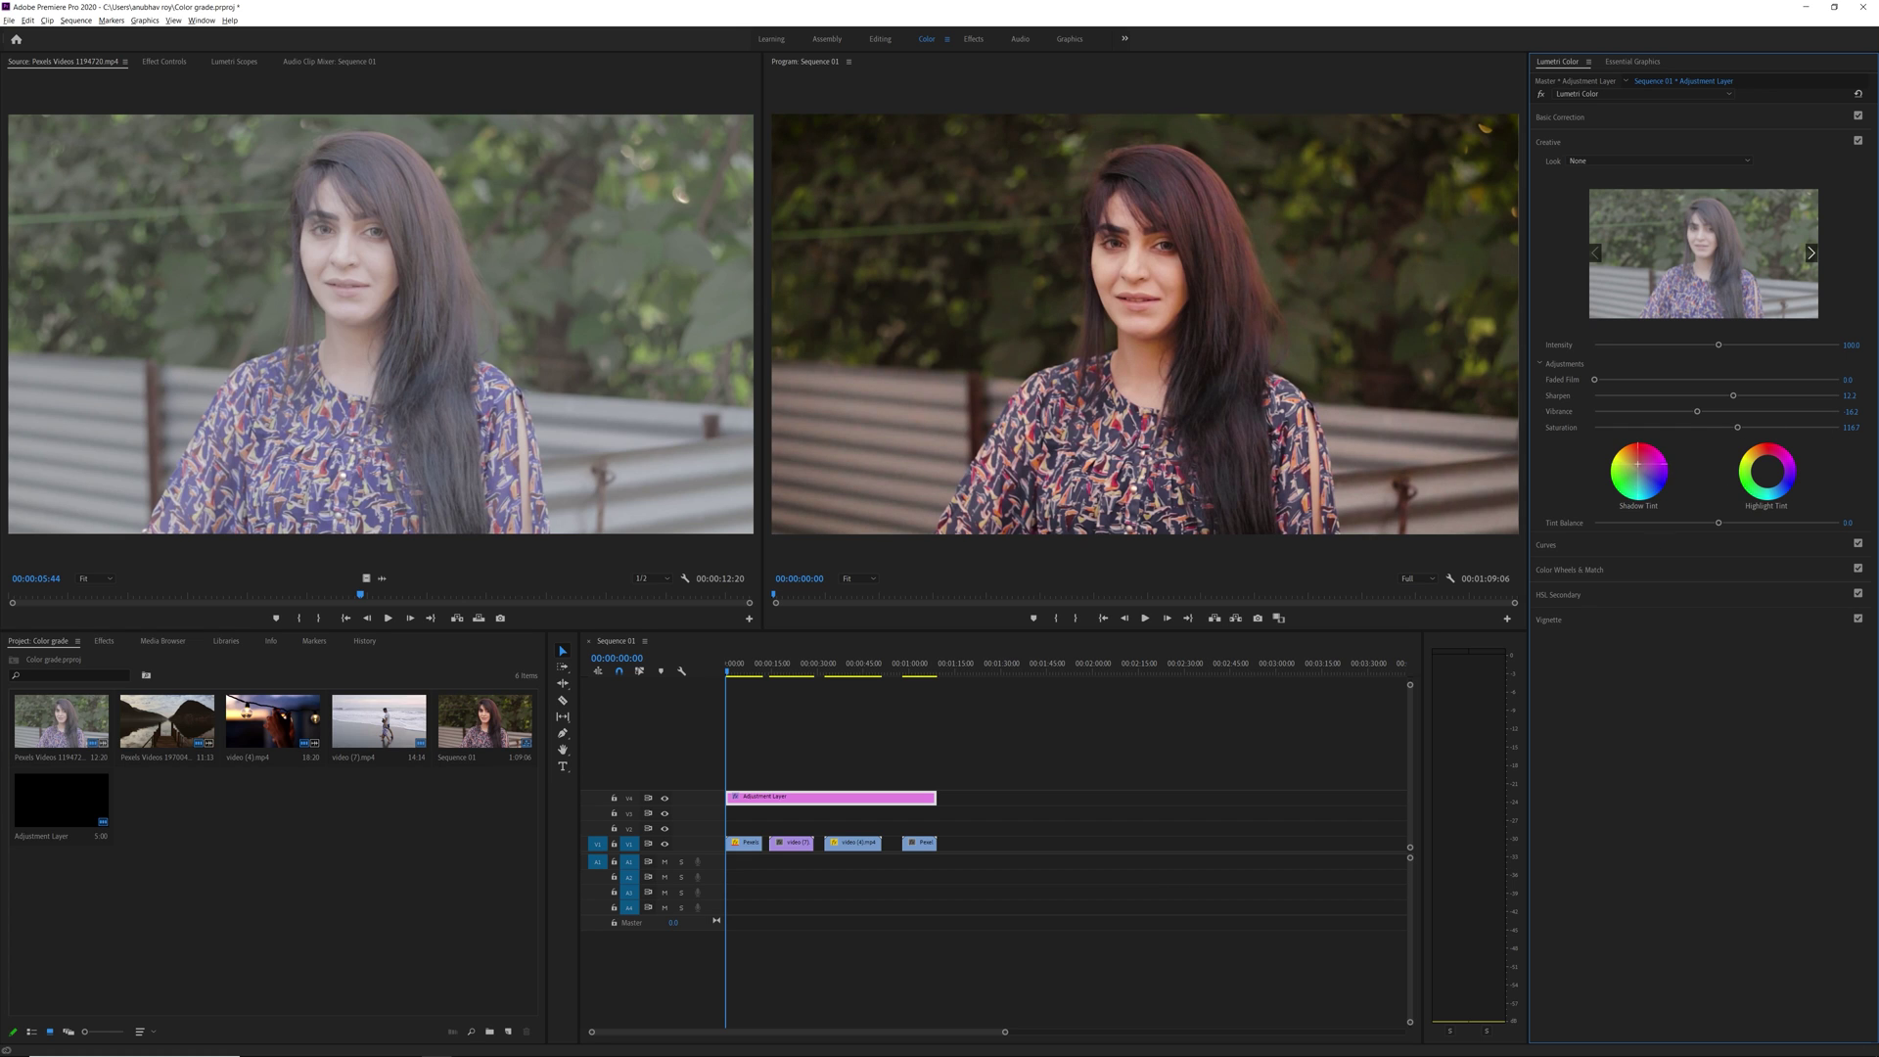
{"action": "double_click", "coordinate": [1644, 473]}
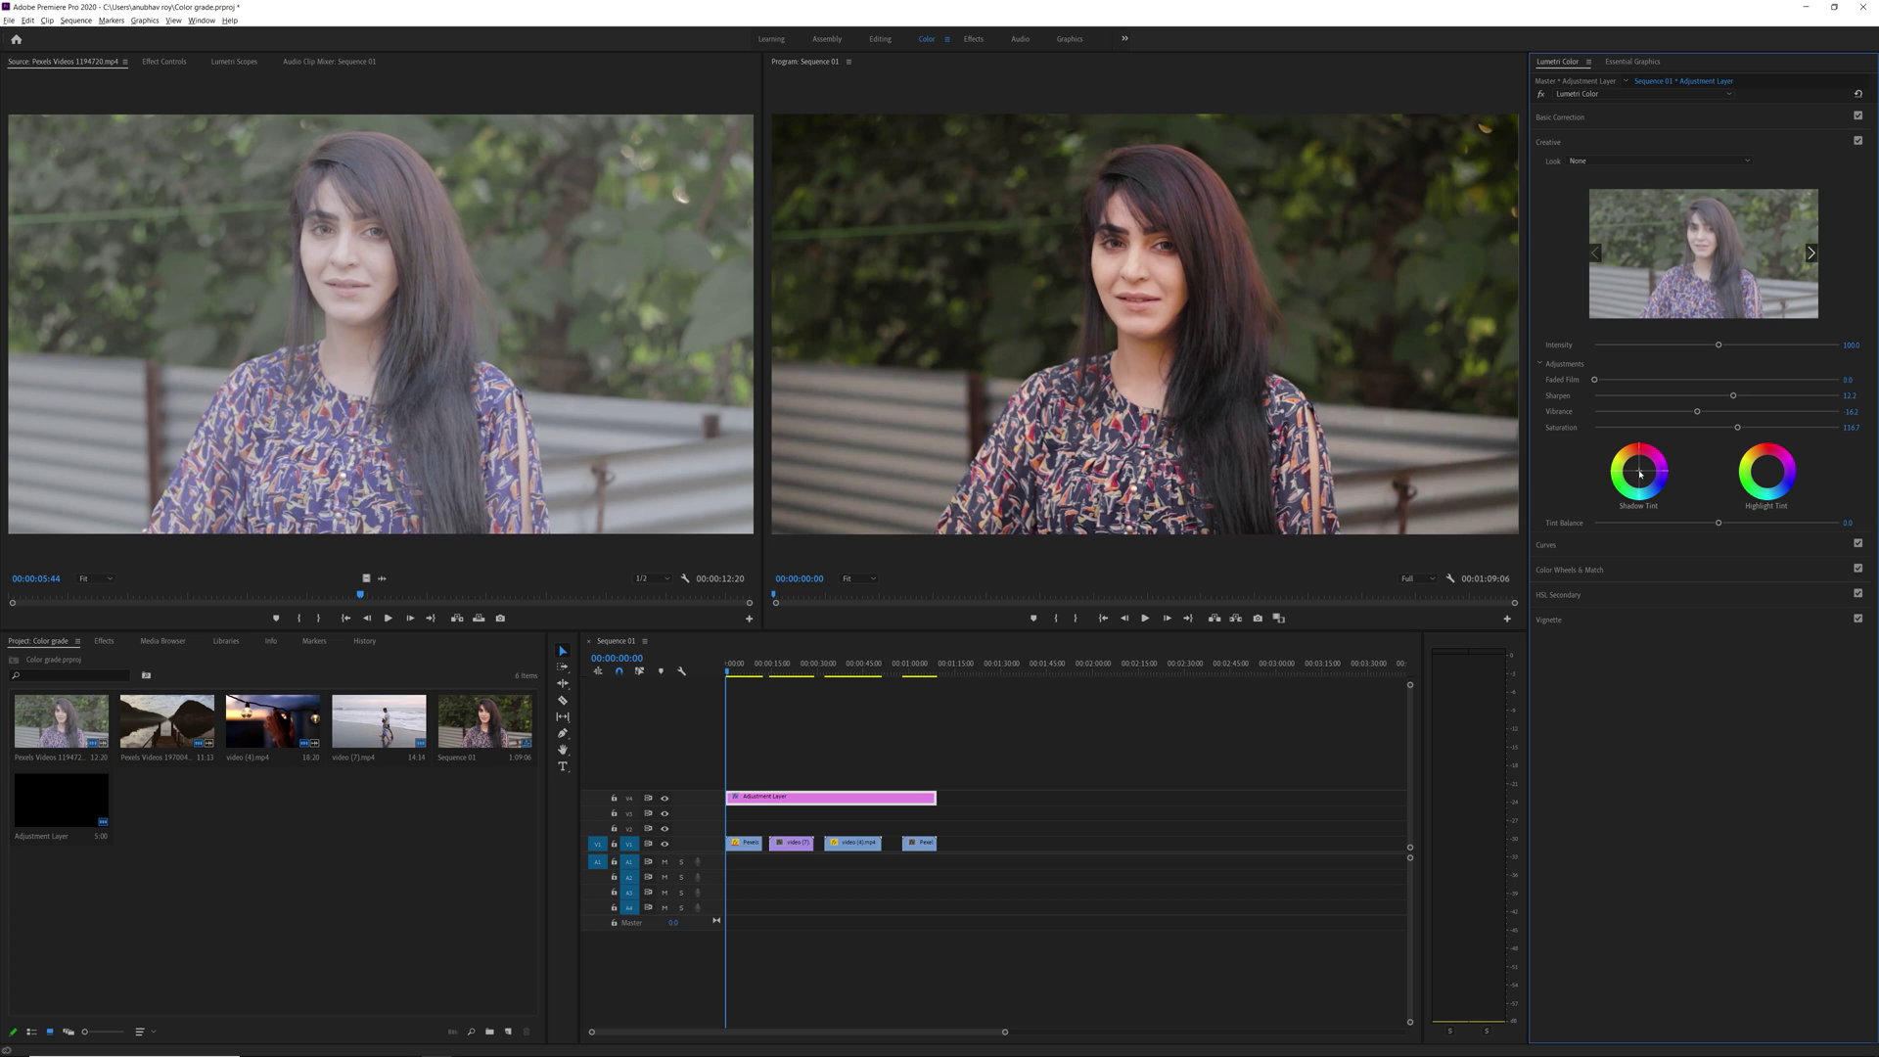
Switch the Hue vs Luma curve back on and reset it to a flat line
{"action": "left_click", "coordinate": [1553, 548]}
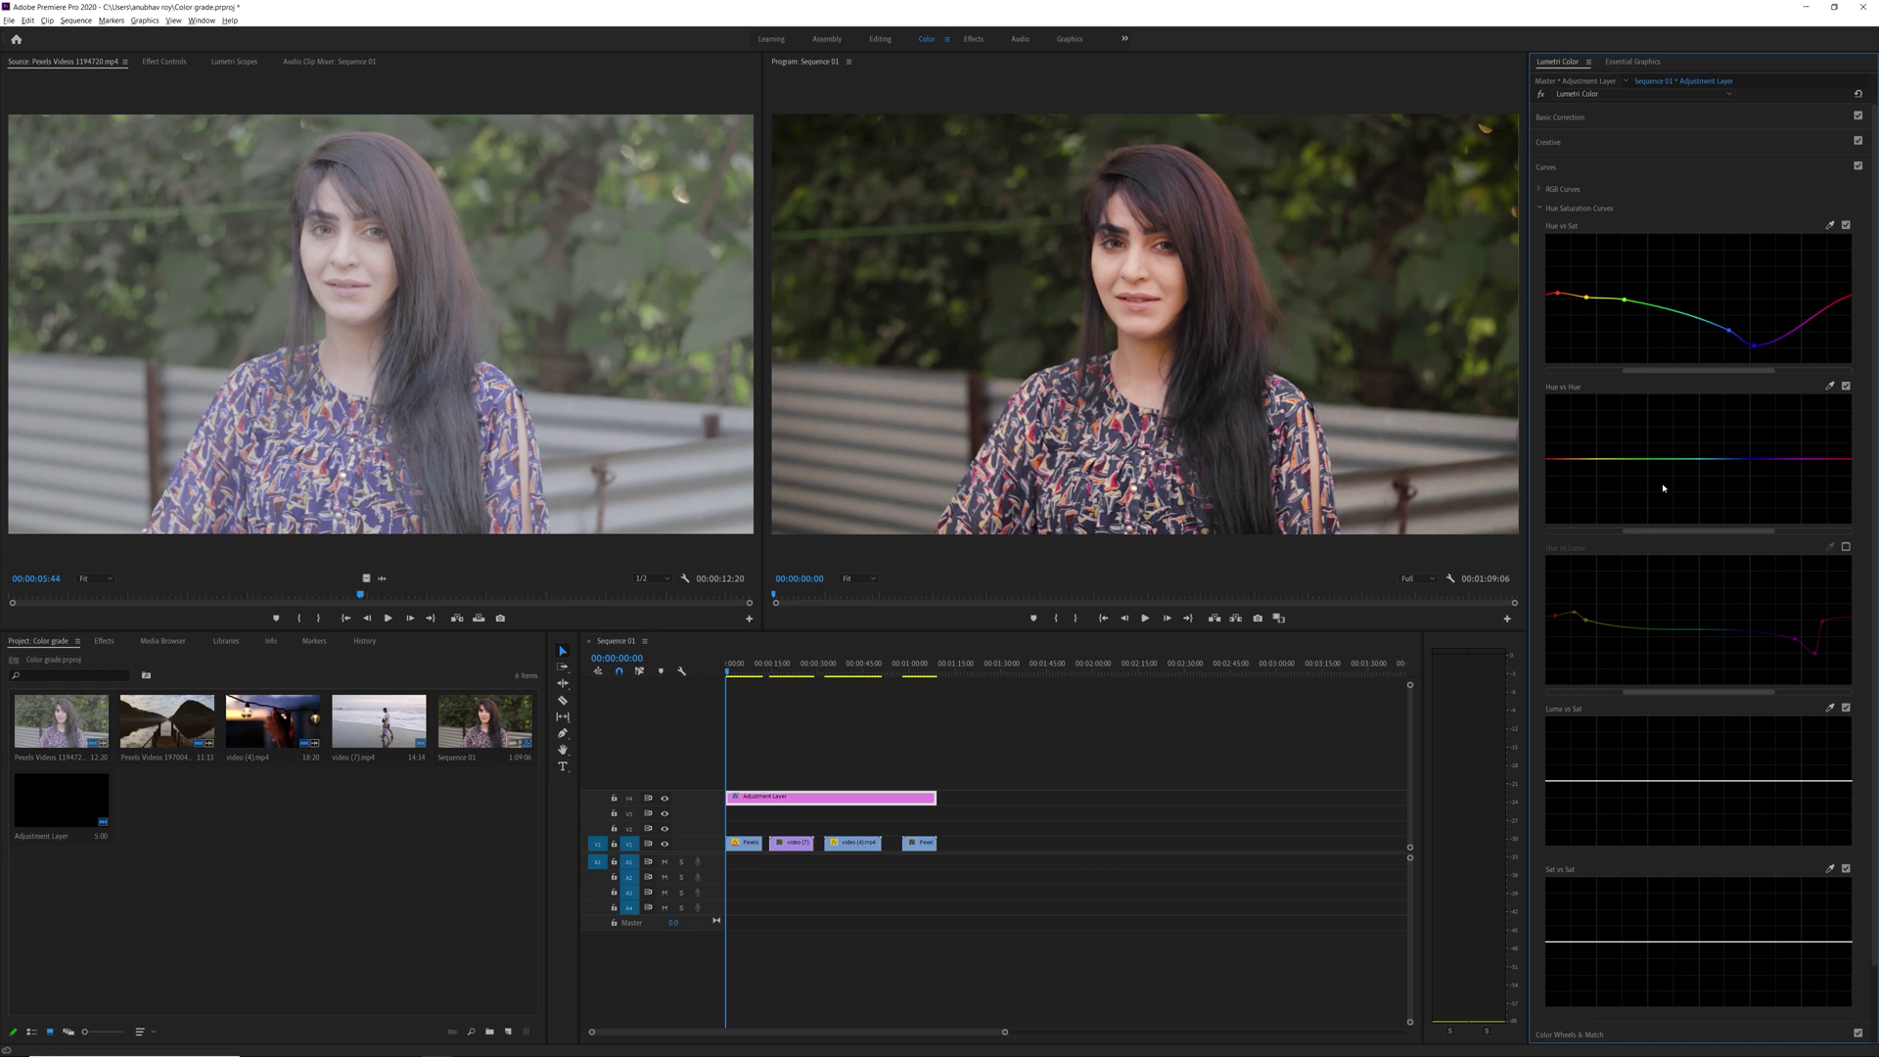
{"action": "left_click", "coordinate": [1846, 548]}
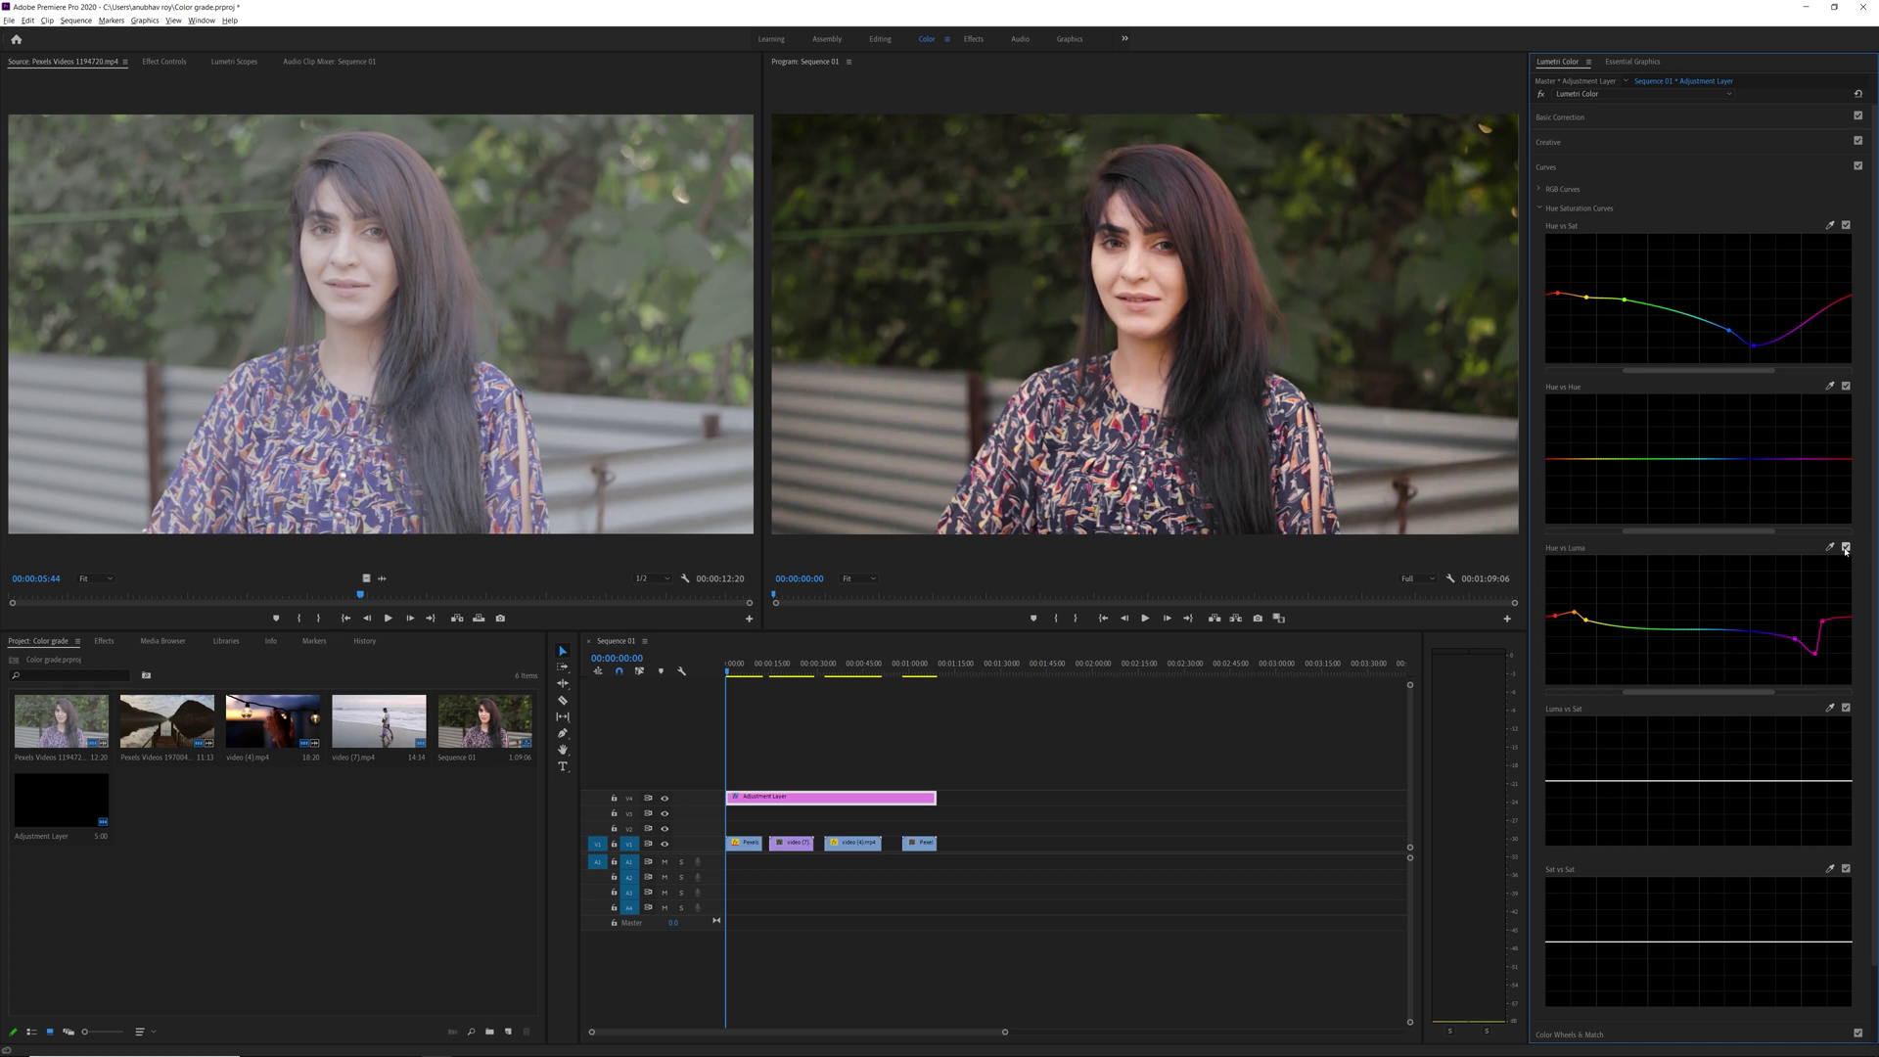
{"action": "double_click", "coordinate": [1680, 629]}
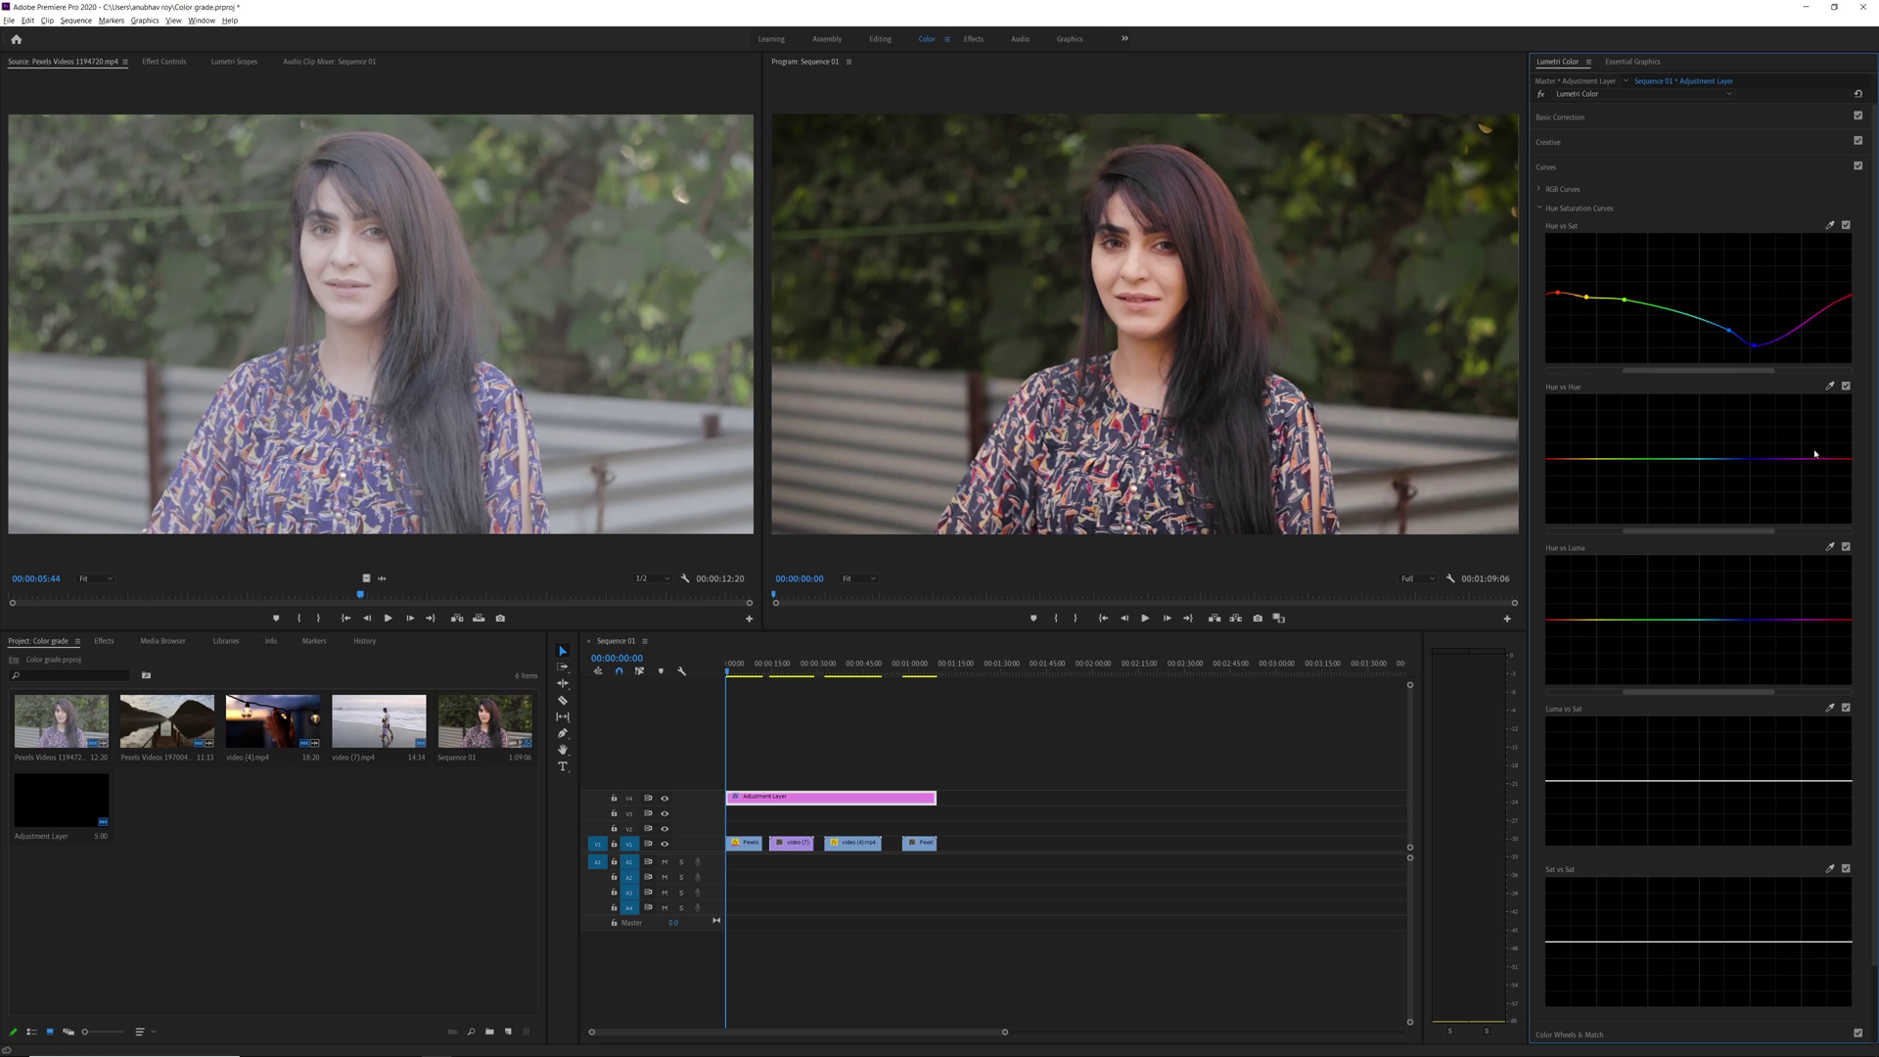
Sample the background foliage for the Hue vs Hue curve and raise its yellow-green range to shift the leaves towards orange-brown
{"action": "left_click", "coordinate": [1828, 388]}
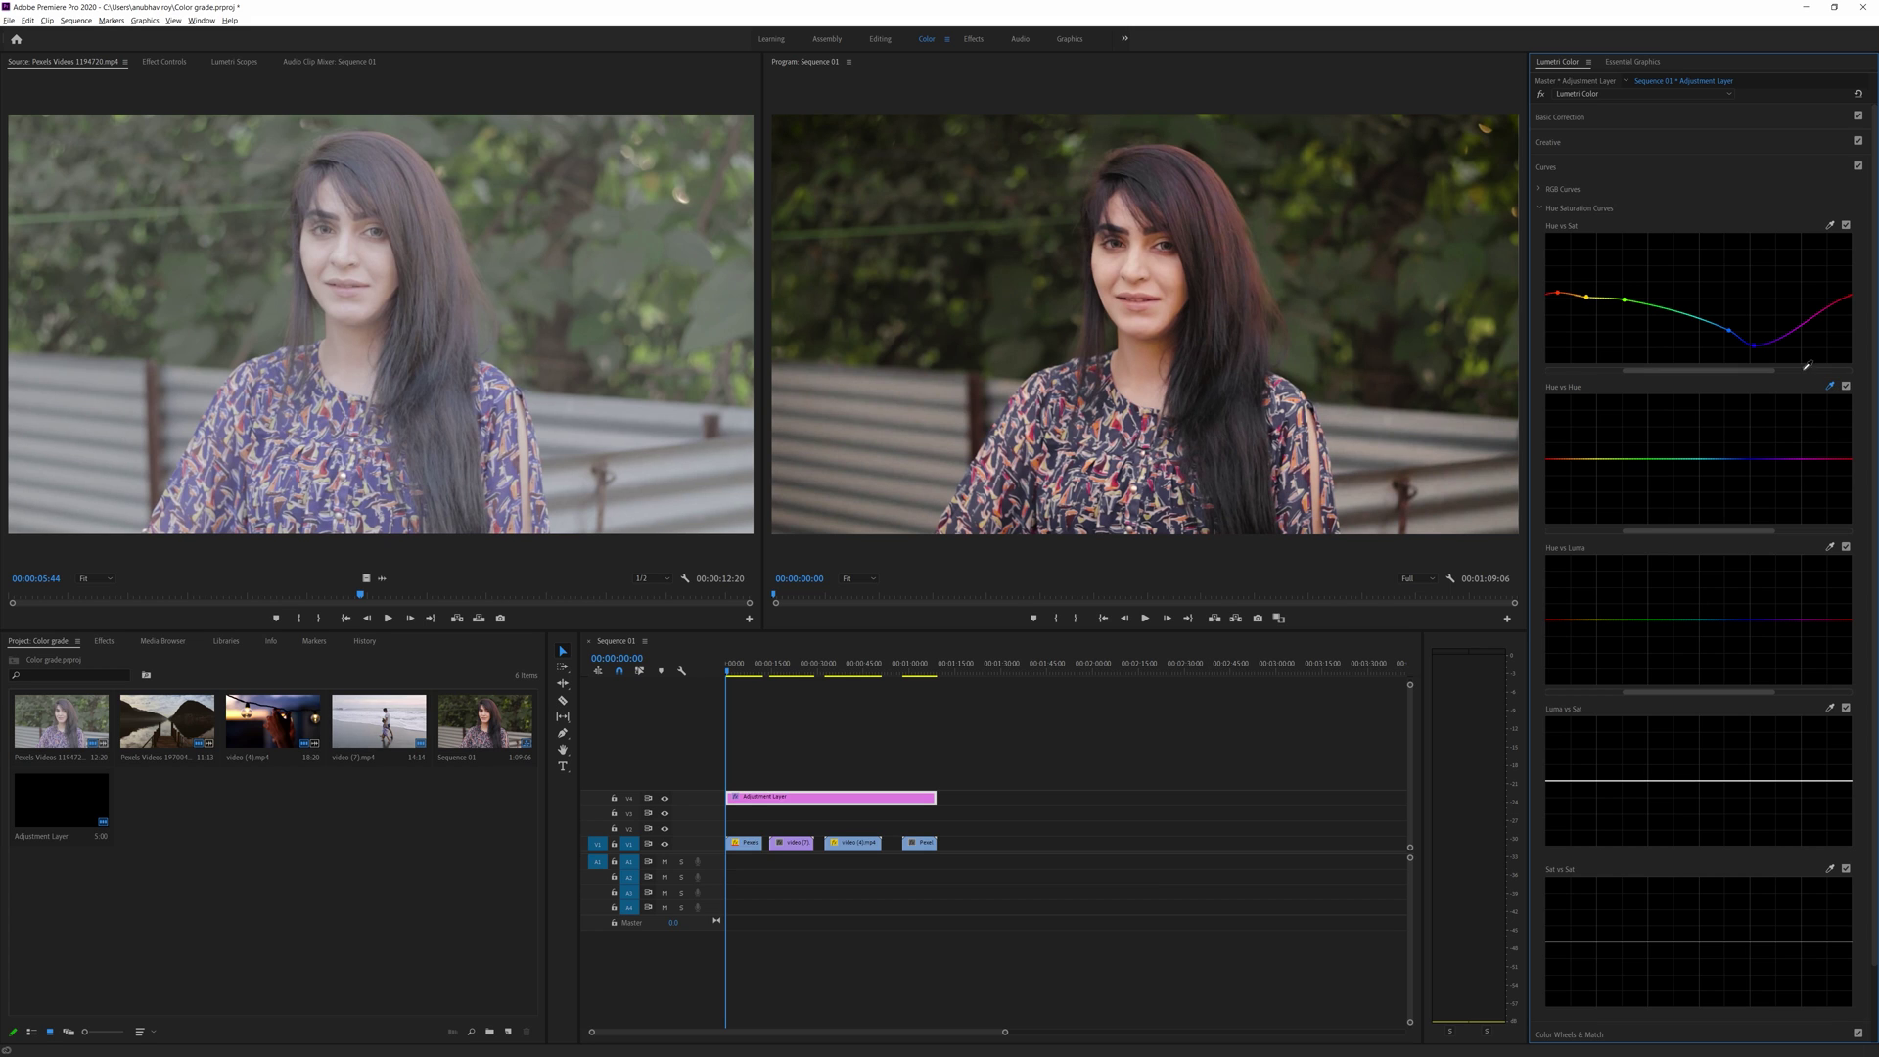
{"action": "left_click", "coordinate": [1456, 242]}
{"action": "left_click", "coordinate": [1831, 386]}
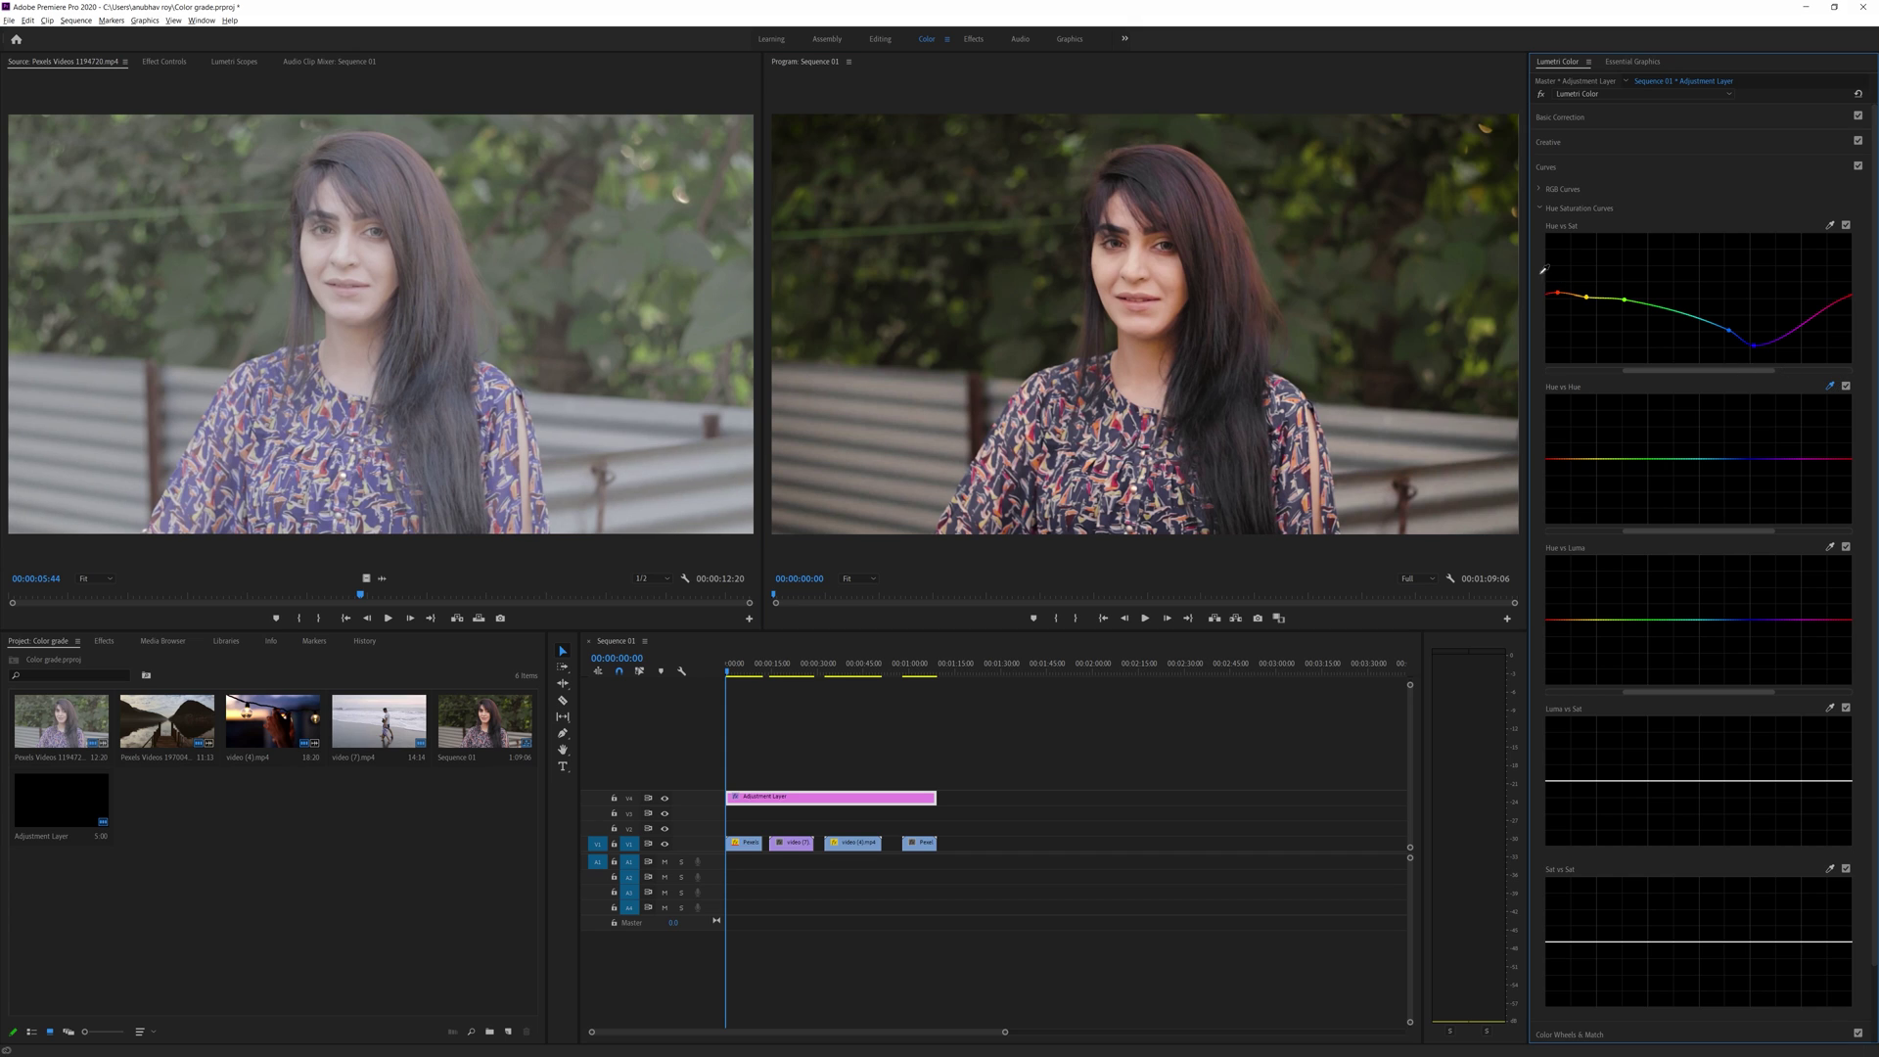
{"action": "left_click", "coordinate": [1487, 326]}
{"action": "left_click_drag", "start_coordinate": [1599, 463], "coordinate": [1558, 466]}
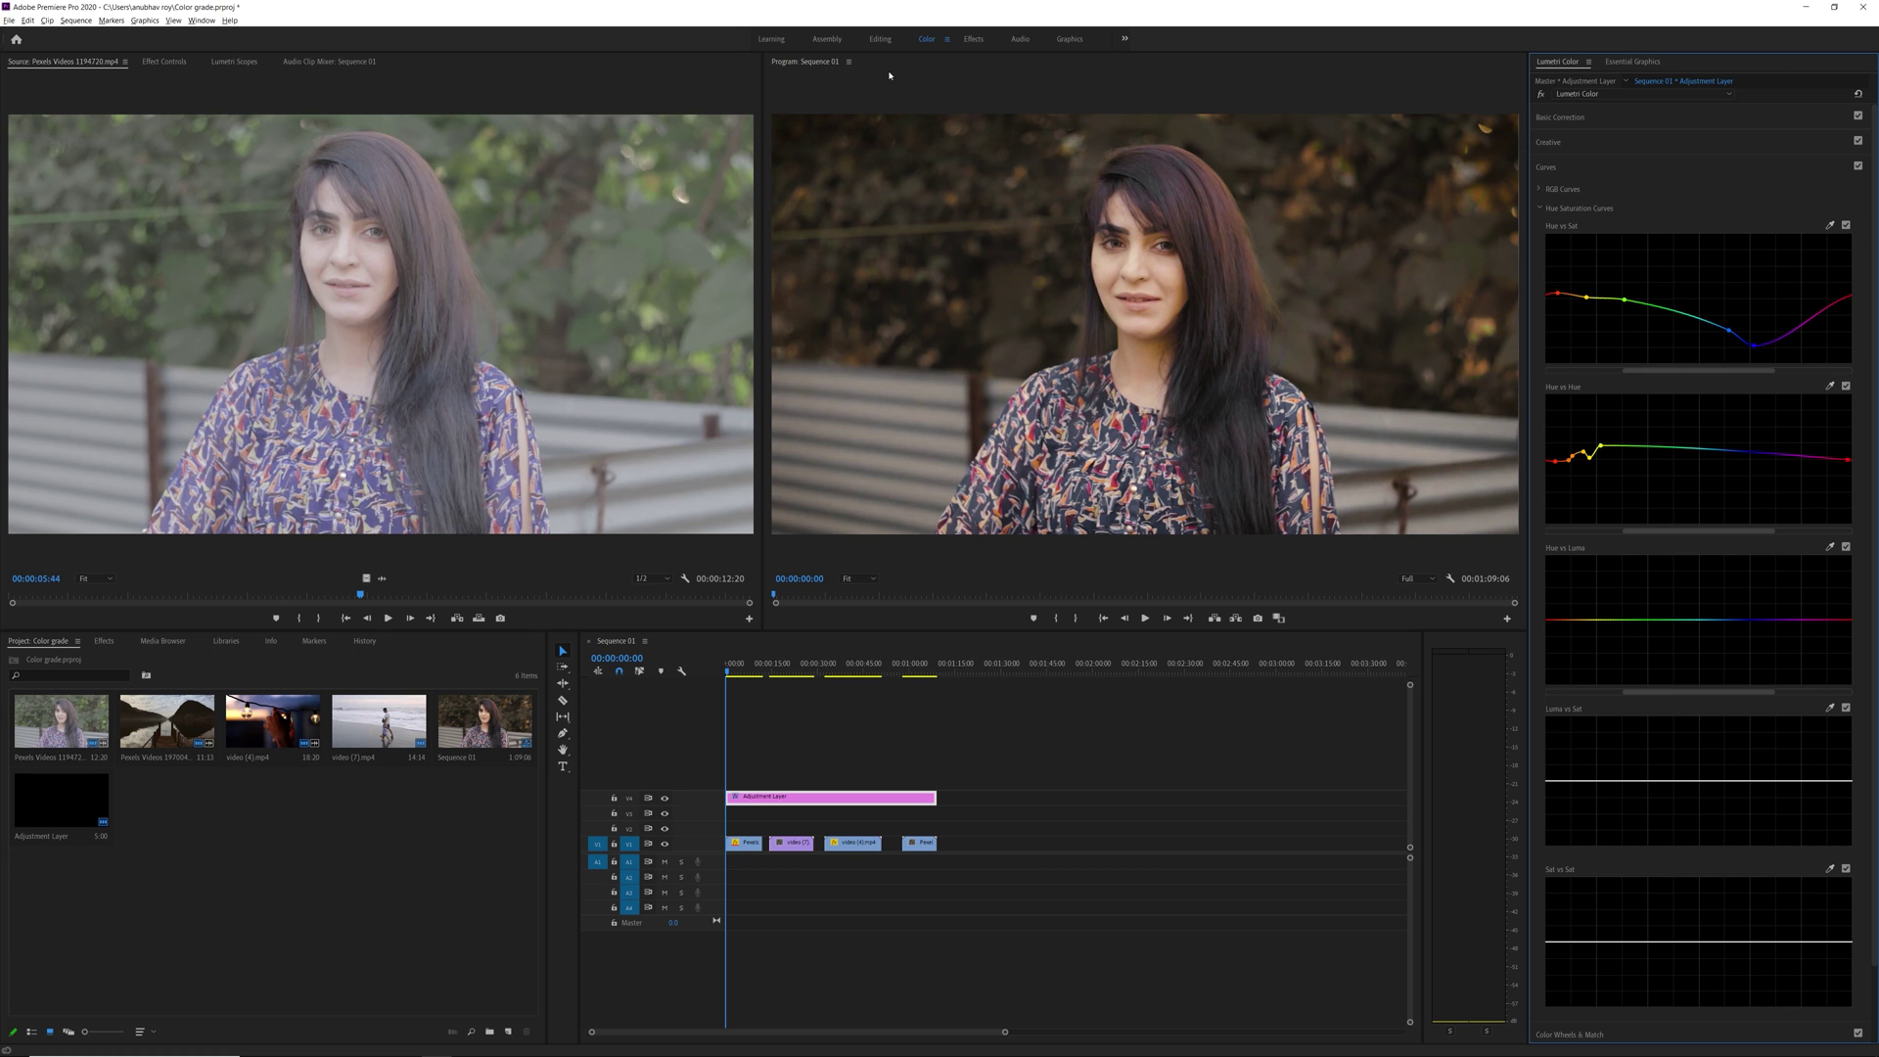
Switch to the Editing workspace, compare the grade with the adjustment layer's track hidden and shown, and move the playhead to the beach clip
{"action": "key", "text": "alt+shift+0"}
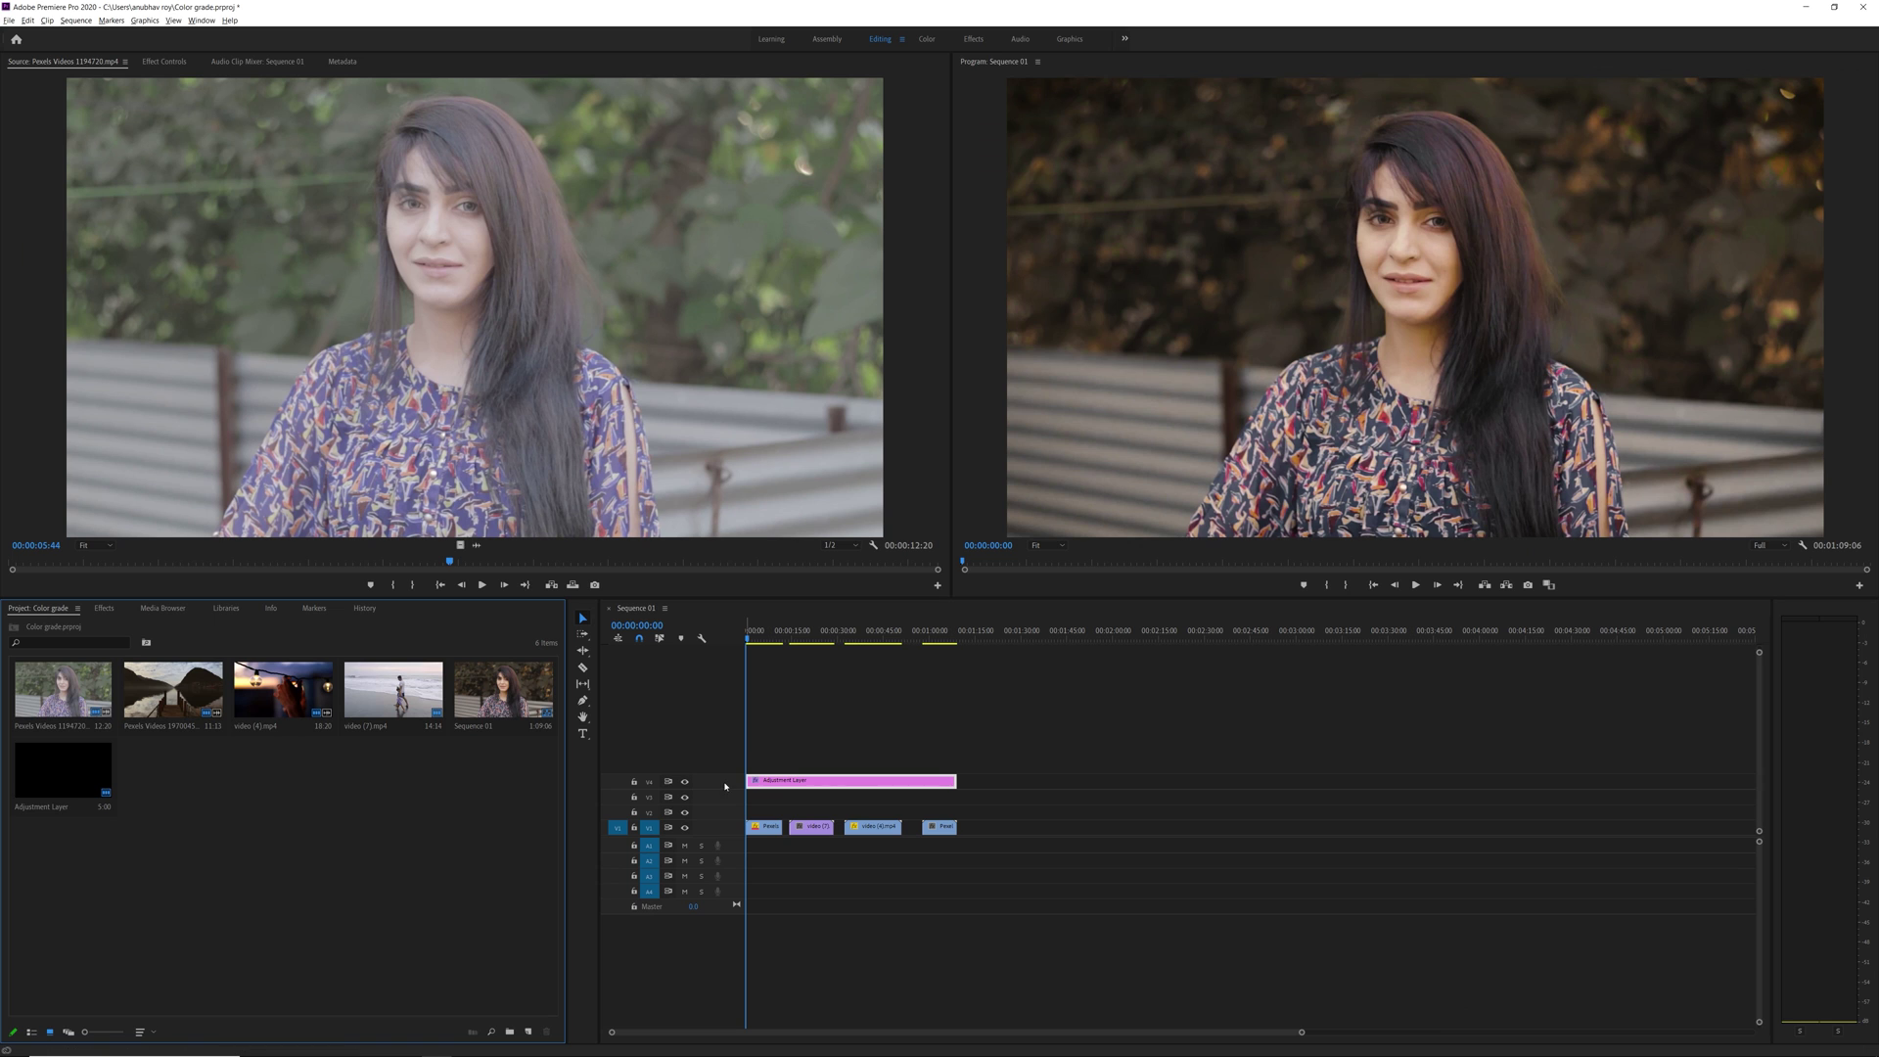
{"action": "left_click", "coordinate": [686, 783]}
{"action": "left_click", "coordinate": [686, 783]}
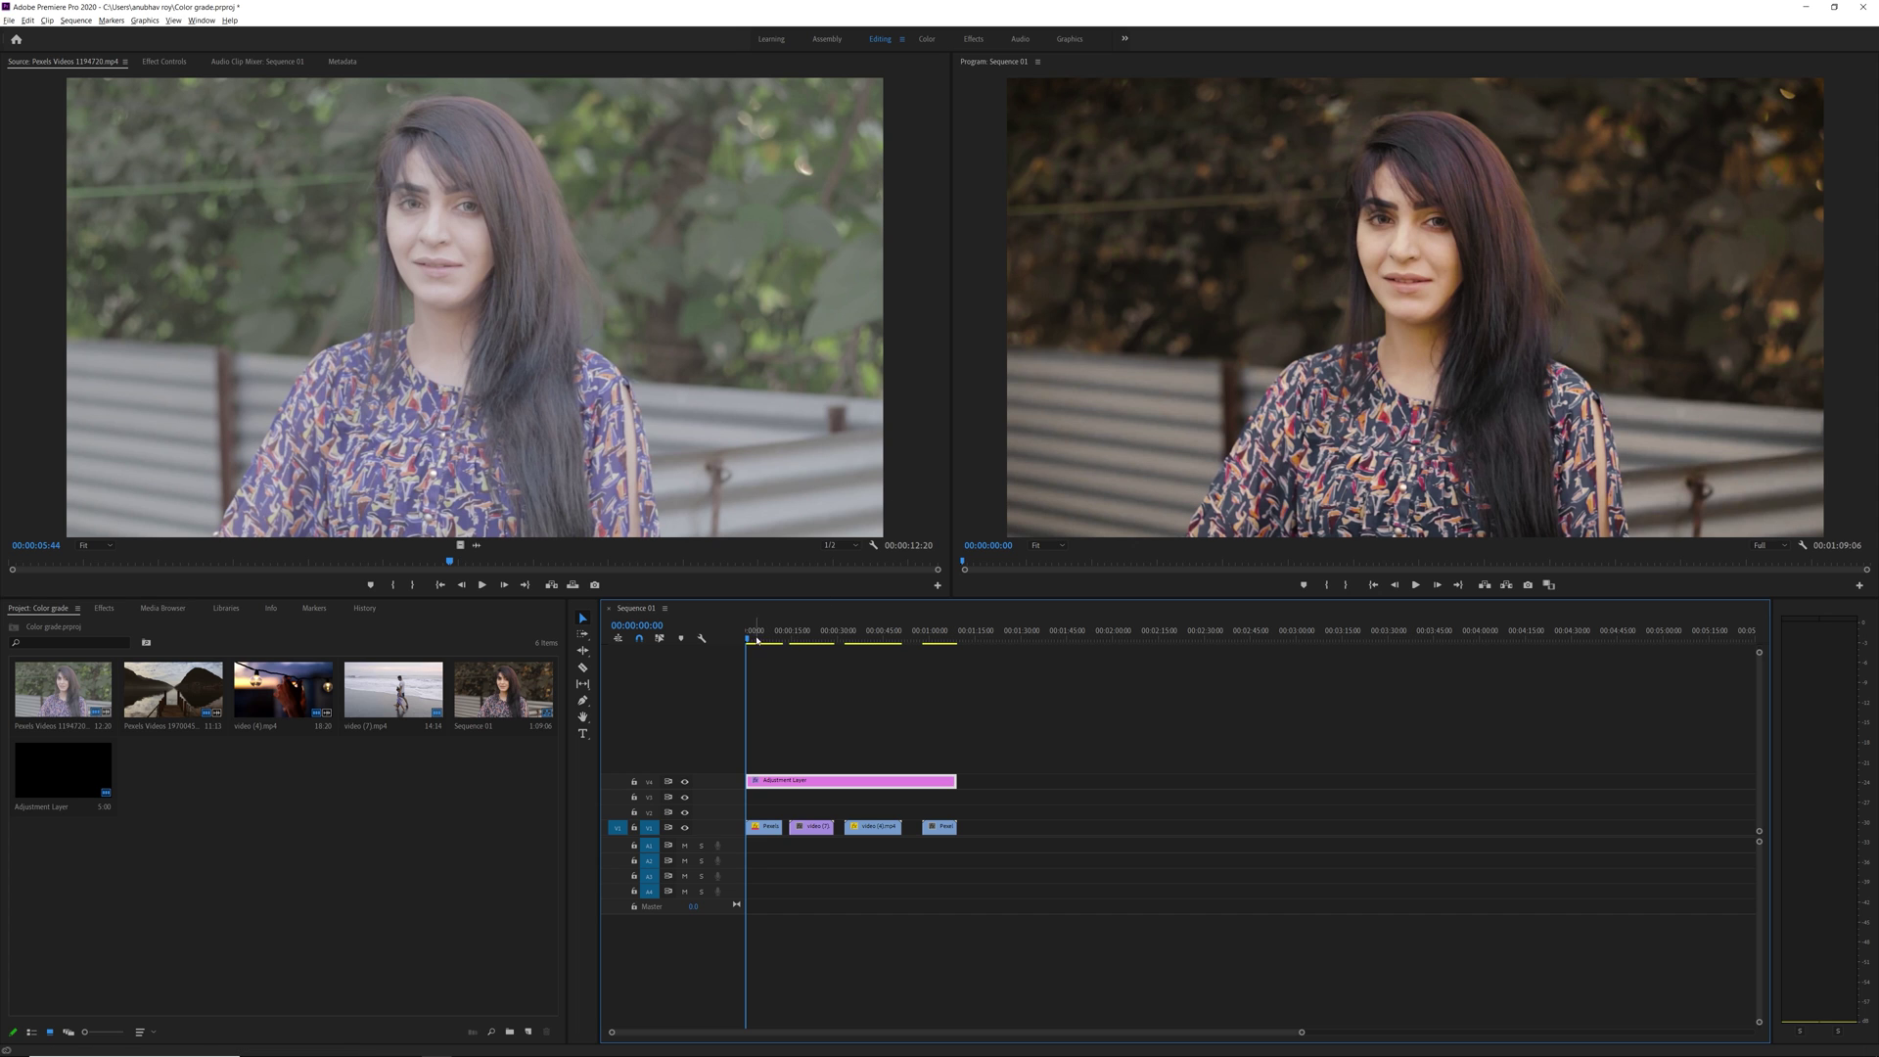
{"action": "left_click_drag", "start_coordinate": [763, 636], "coordinate": [806, 639]}
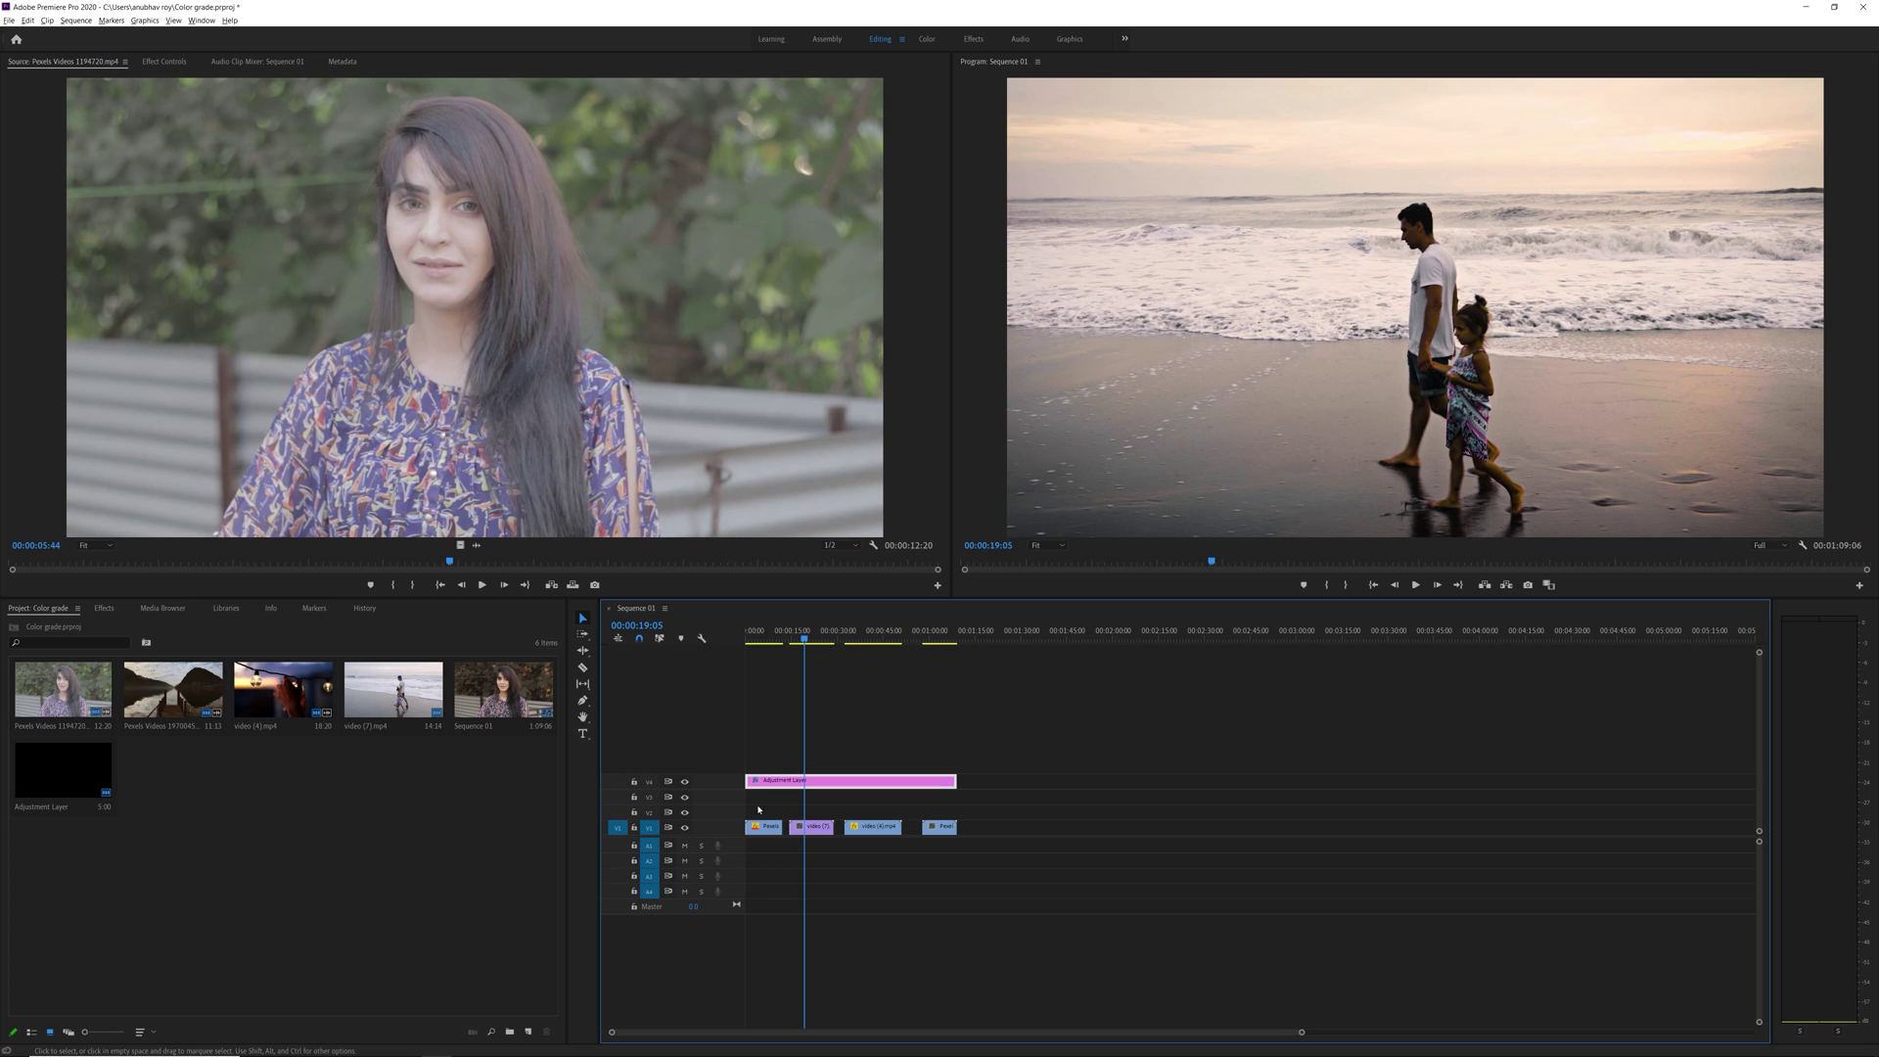
Move the playhead to the light-bulb clip and compare the grade with the adjustment layer's track hidden and shown
{"action": "left_click", "coordinate": [812, 827]}
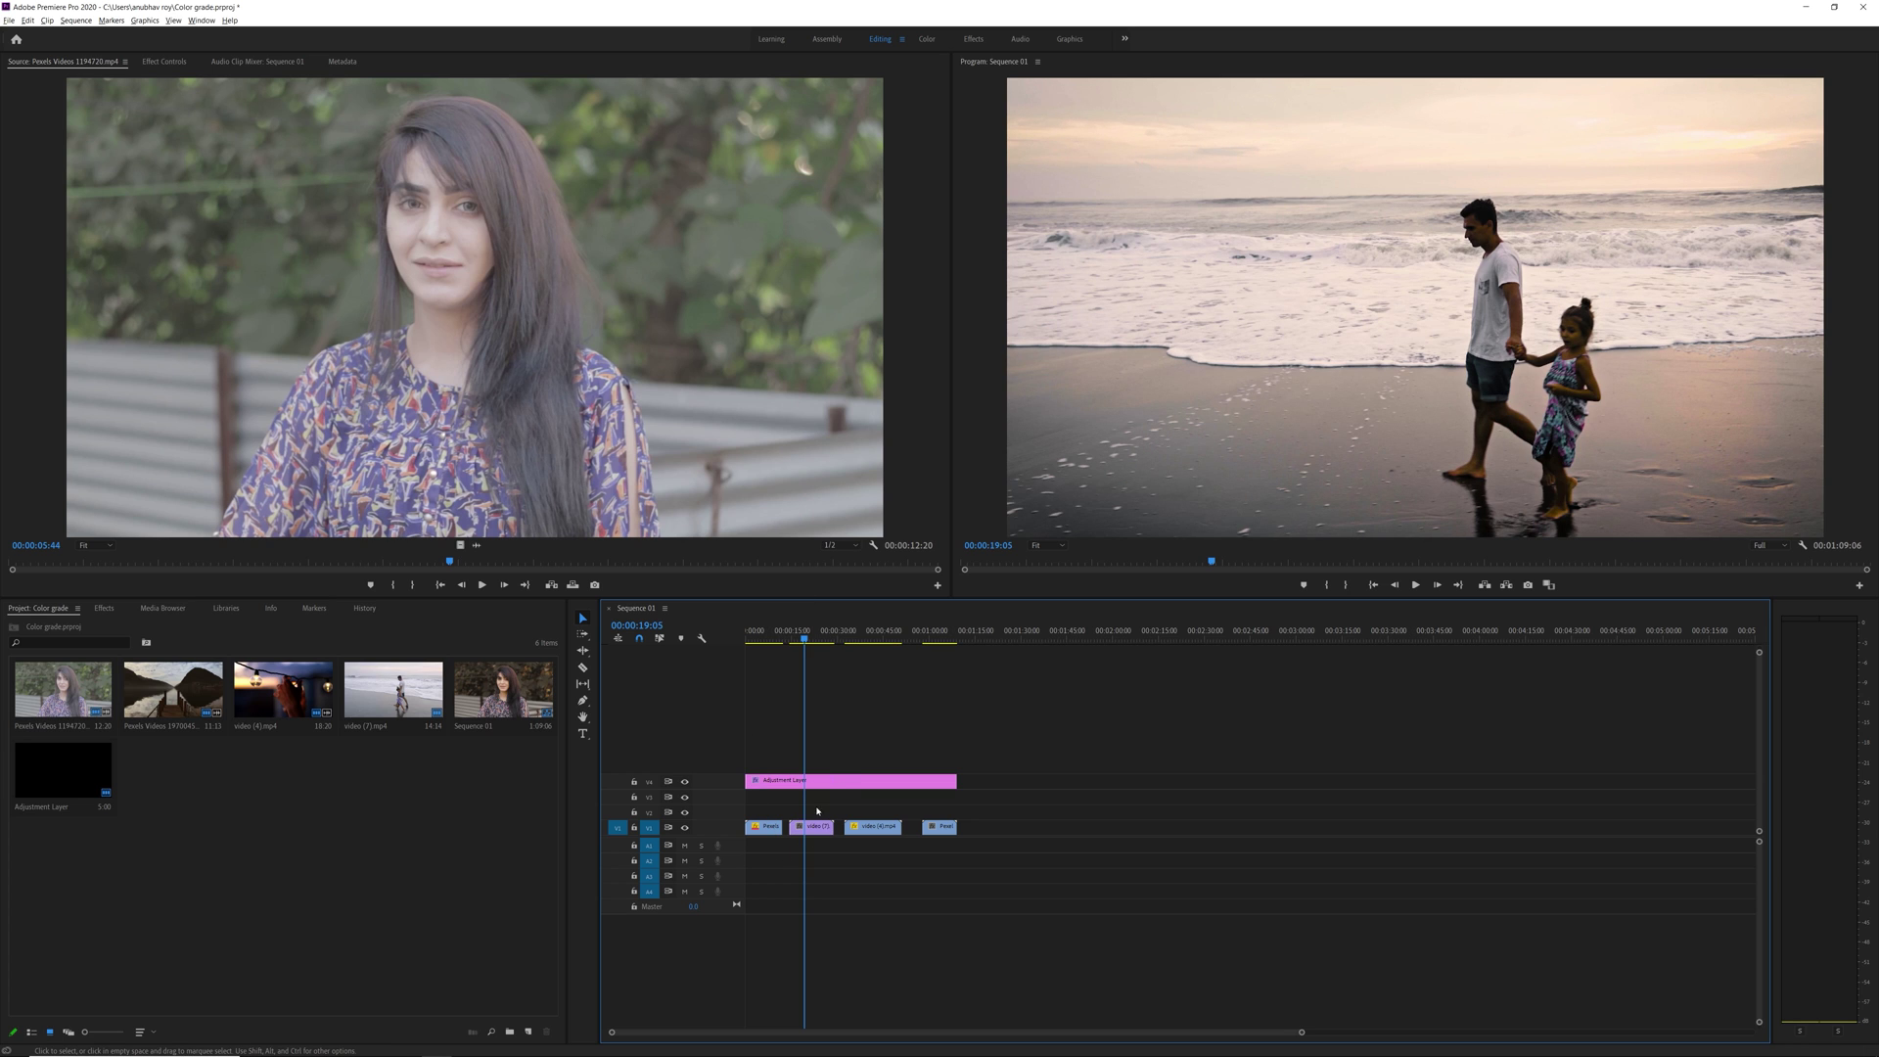
{"action": "left_click", "coordinate": [830, 786]}
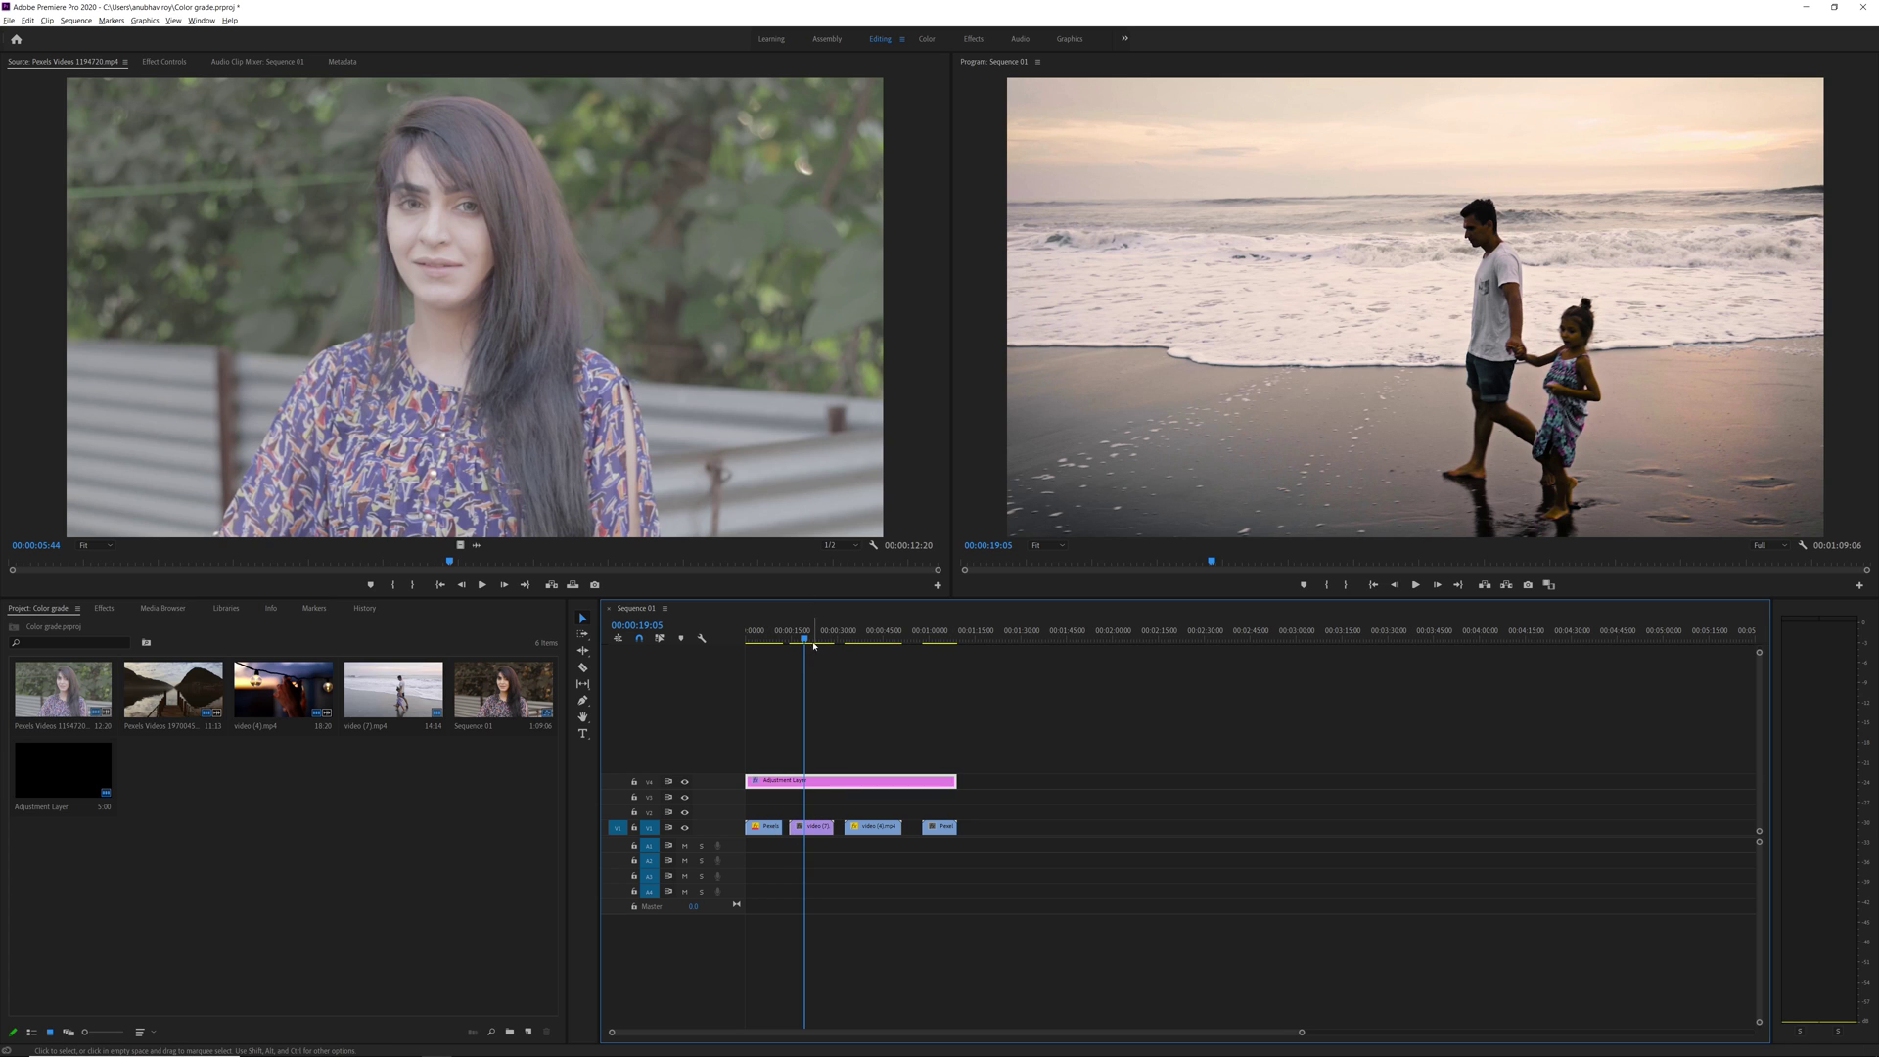
{"action": "left_click_drag", "start_coordinate": [816, 639], "coordinate": [870, 646]}
{"action": "key", "text": "space"}
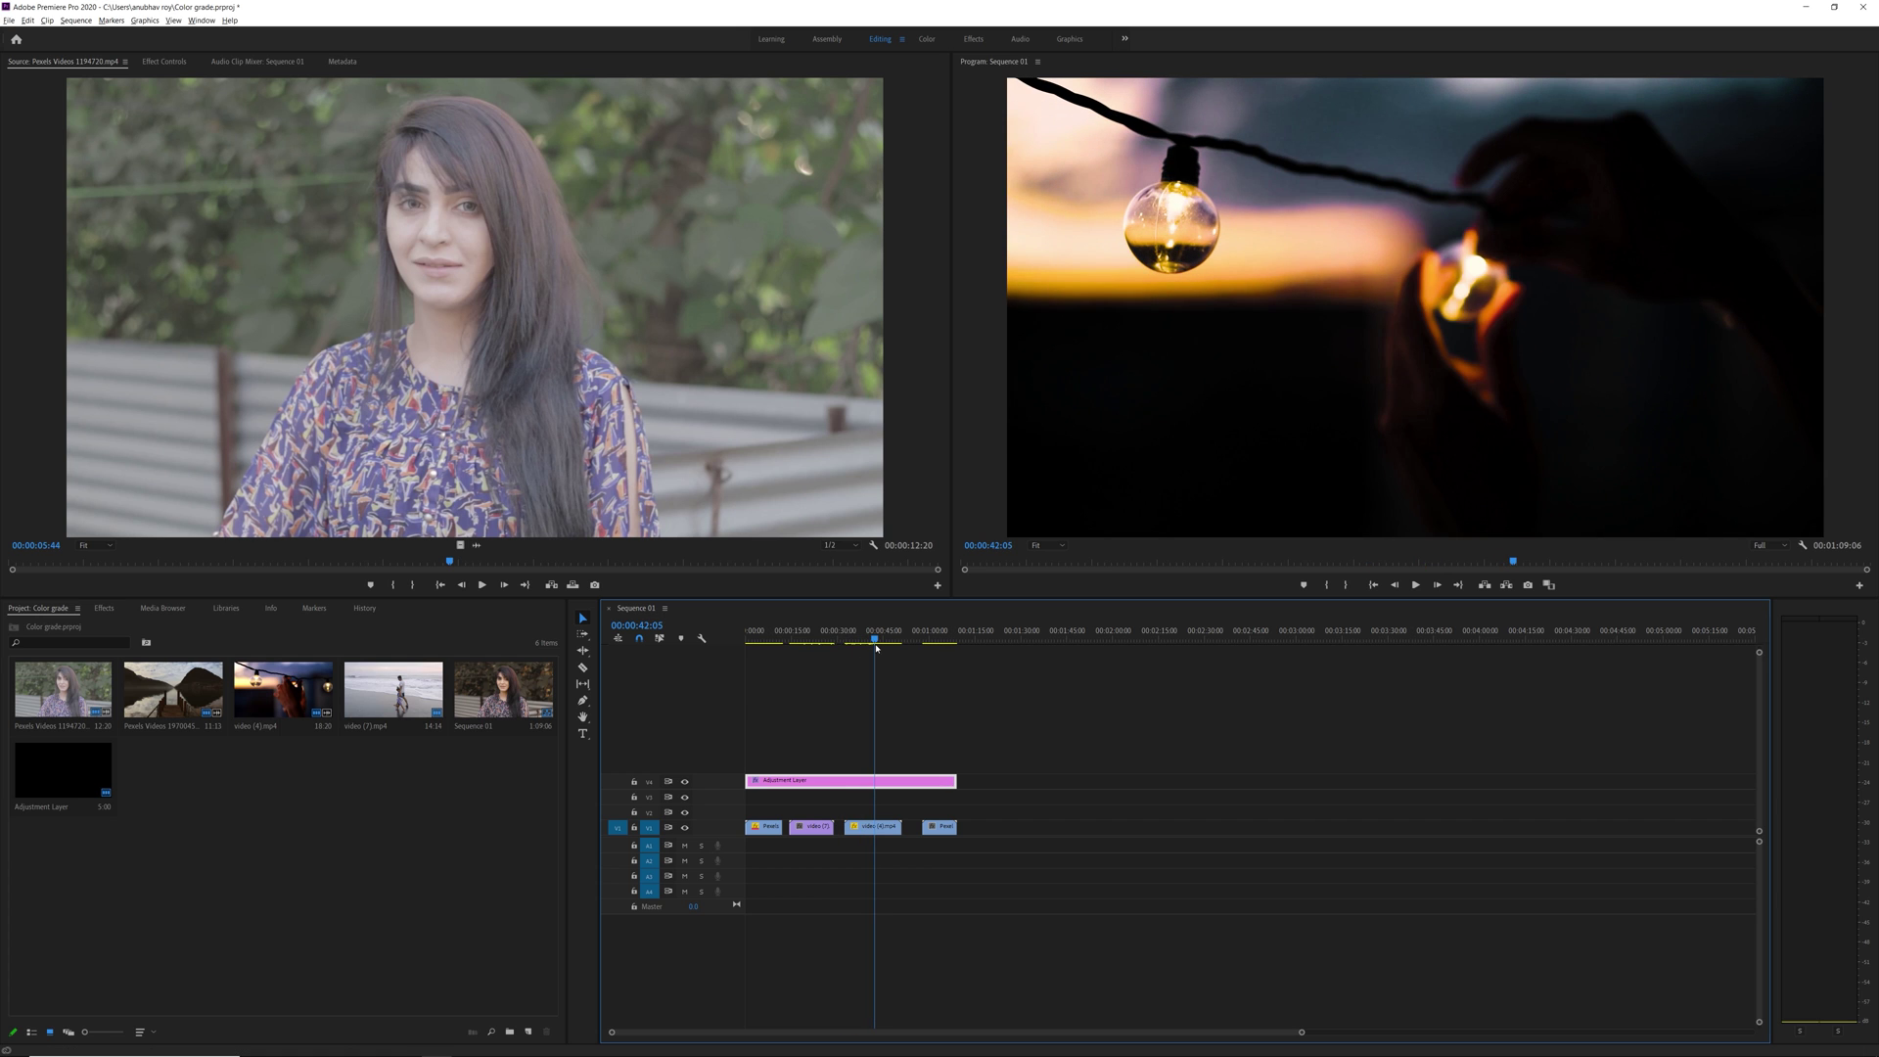
{"action": "left_click", "coordinate": [683, 782]}
{"action": "left_click", "coordinate": [684, 782]}
Check the grade on the lake pier clip and return to the opening portrait clip with the adjustment layer selected
{"action": "left_click", "coordinate": [940, 631]}
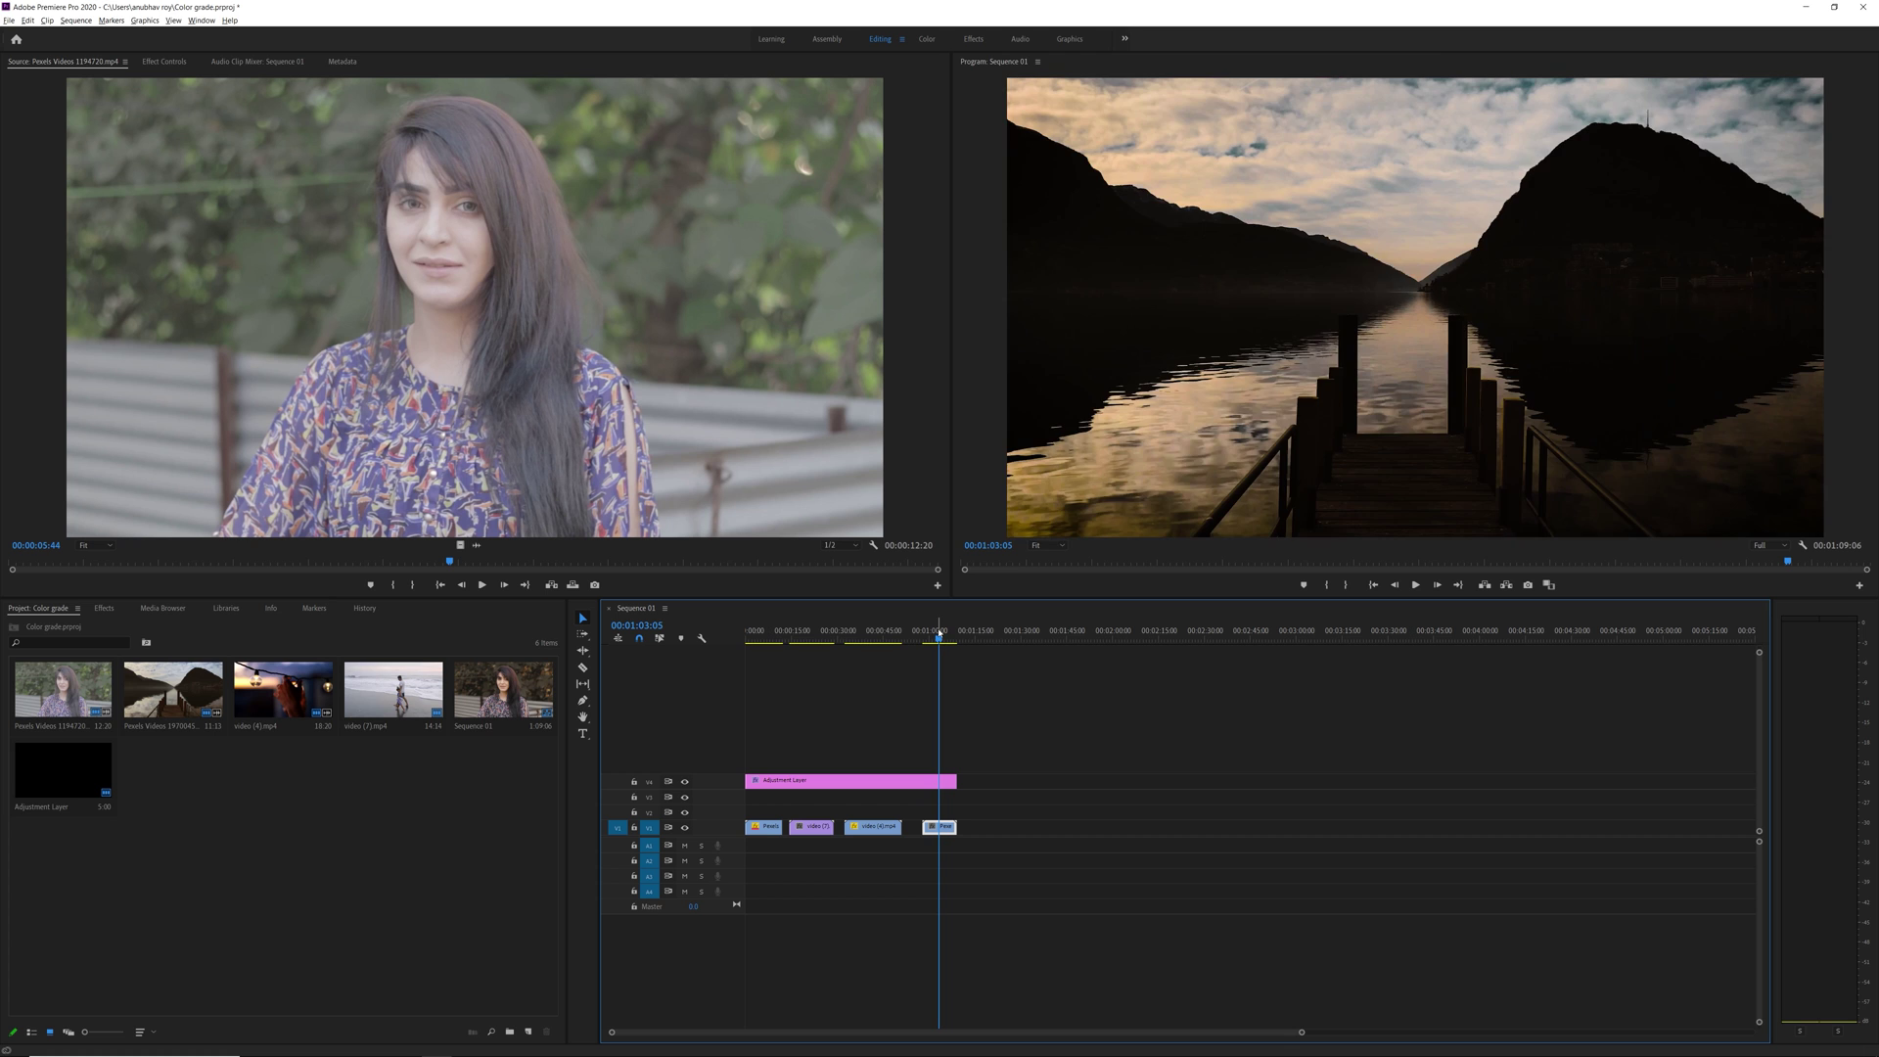
{"action": "left_click", "coordinate": [763, 634]}
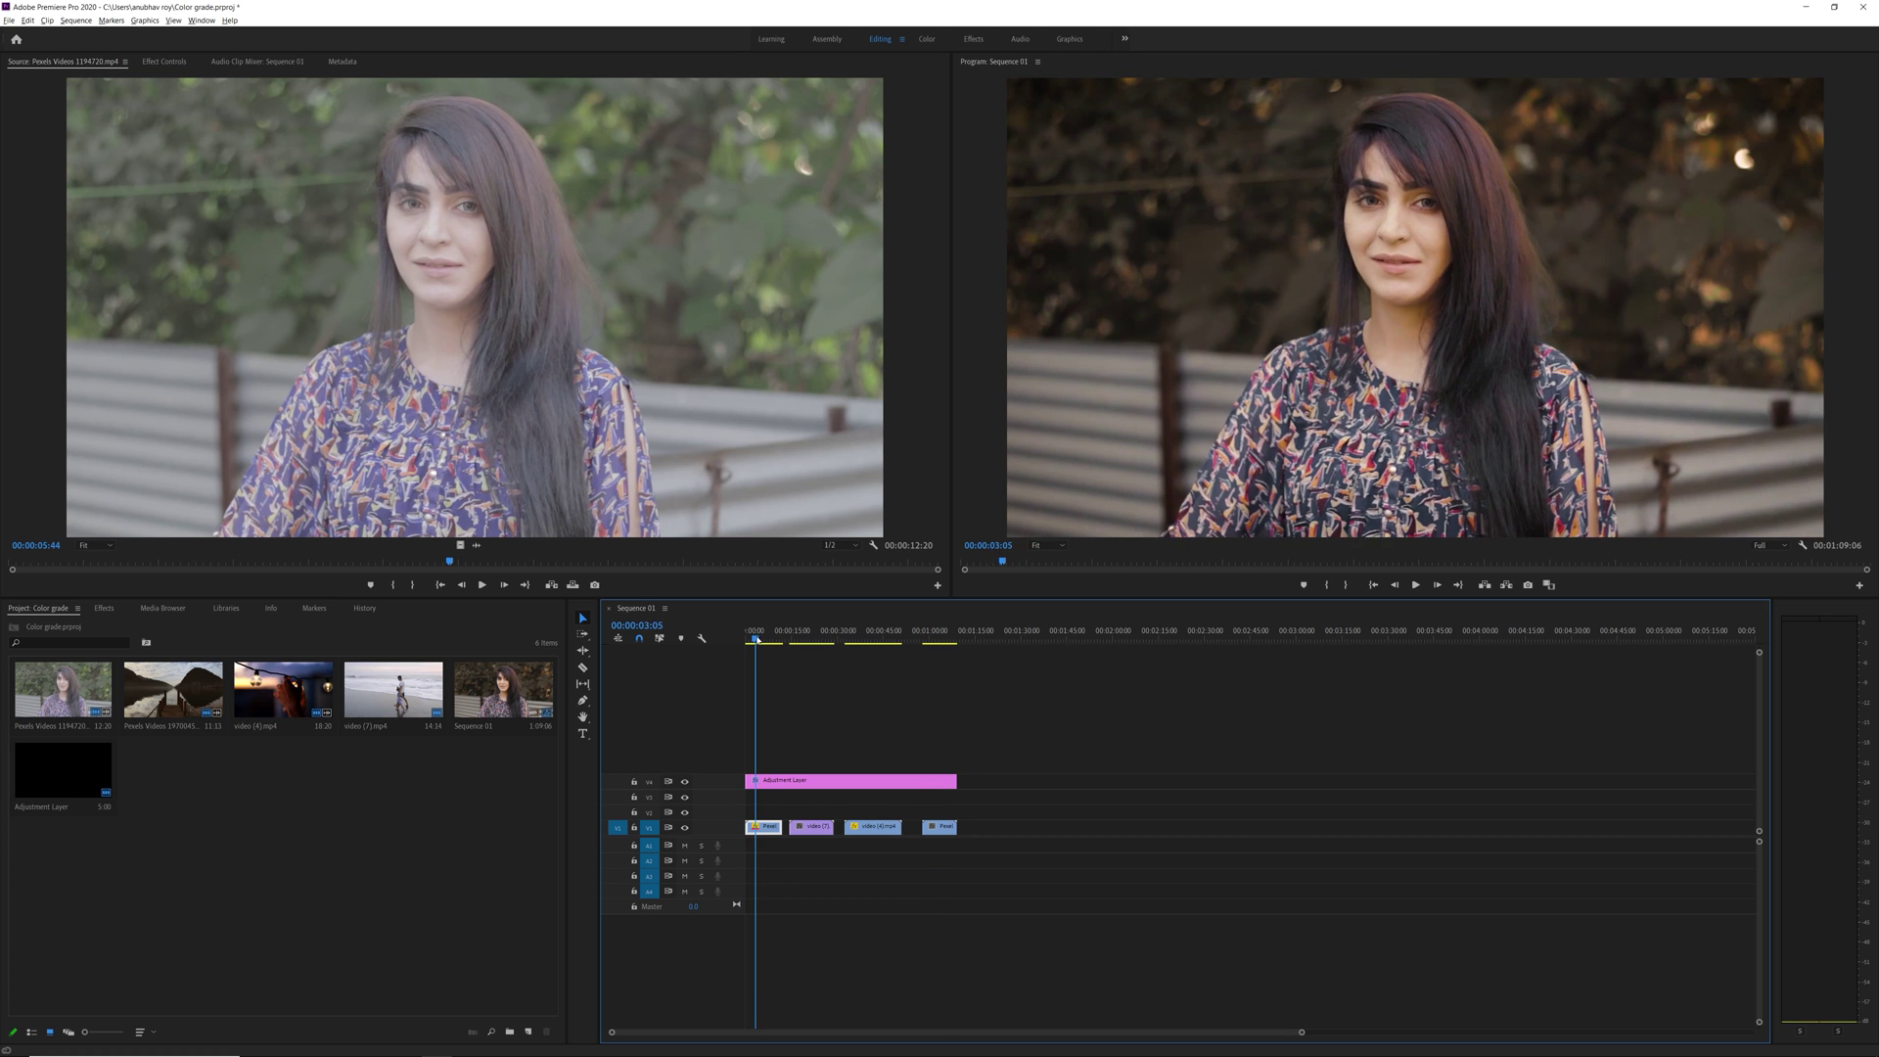
{"action": "left_click", "coordinate": [815, 781]}
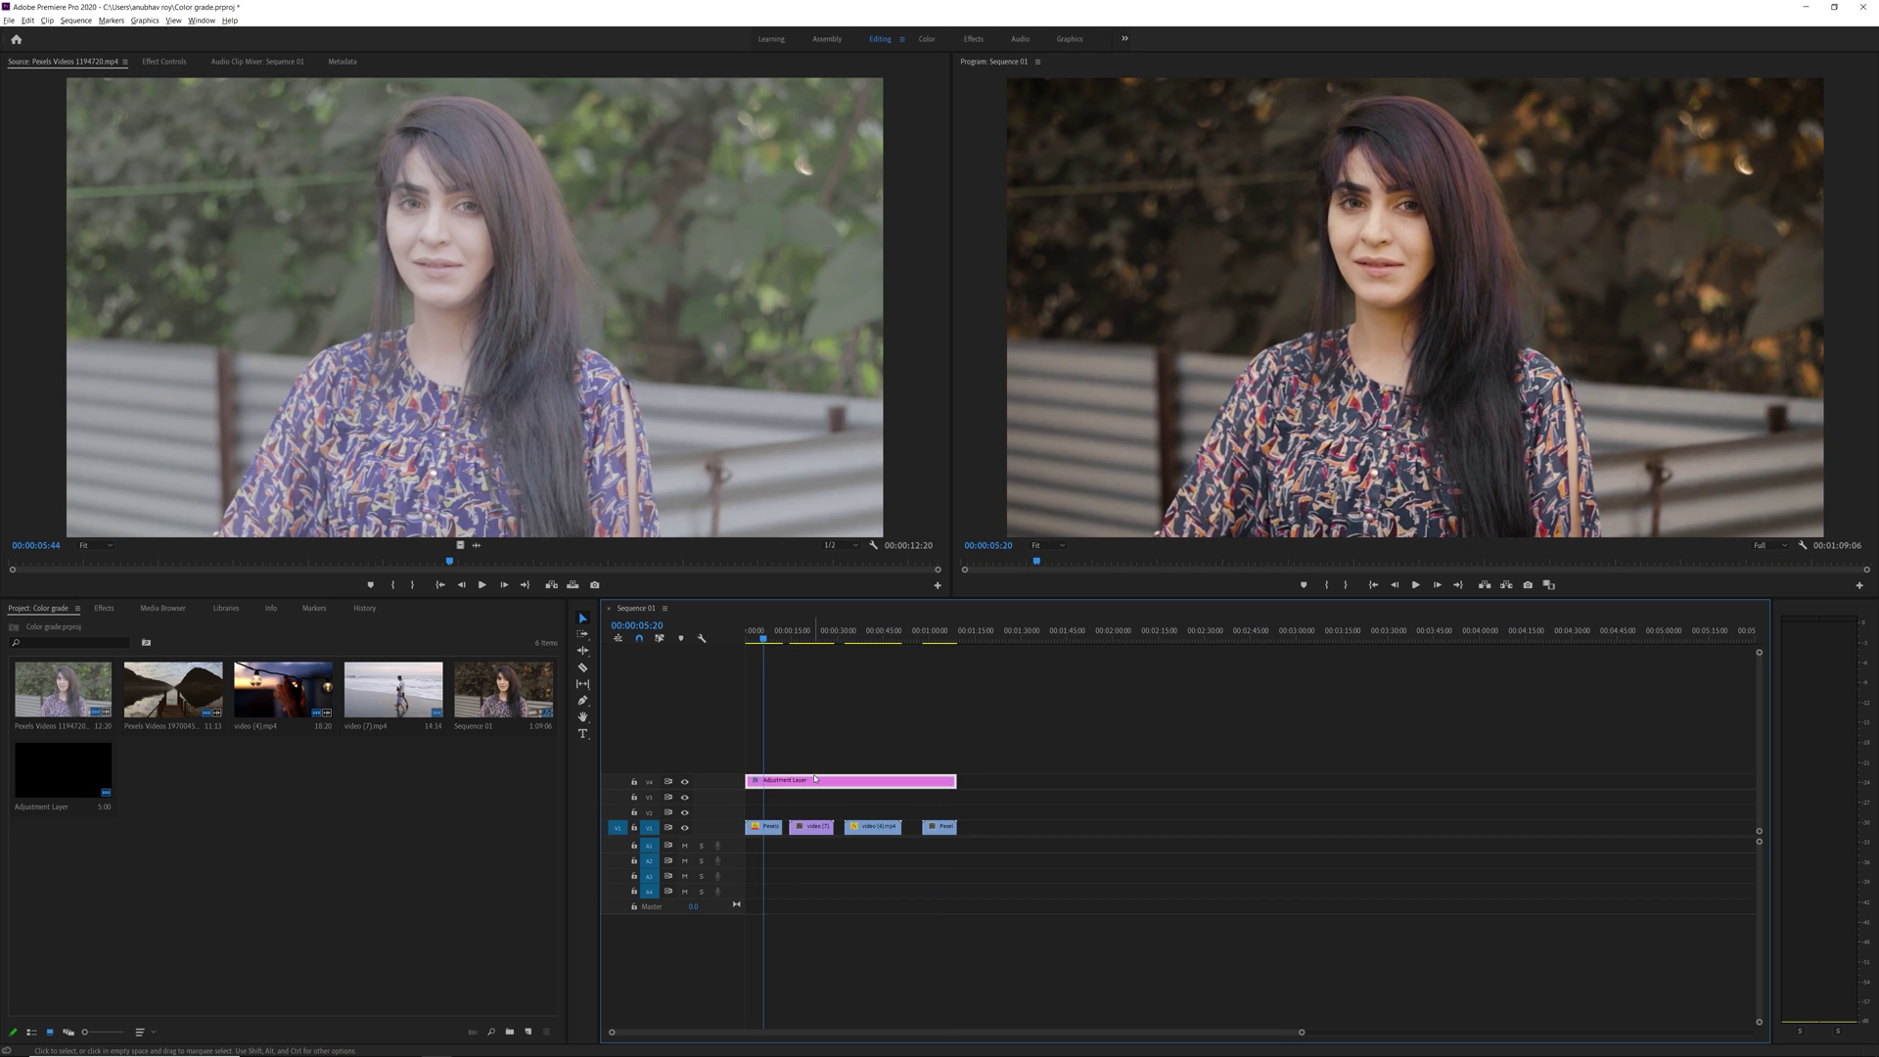